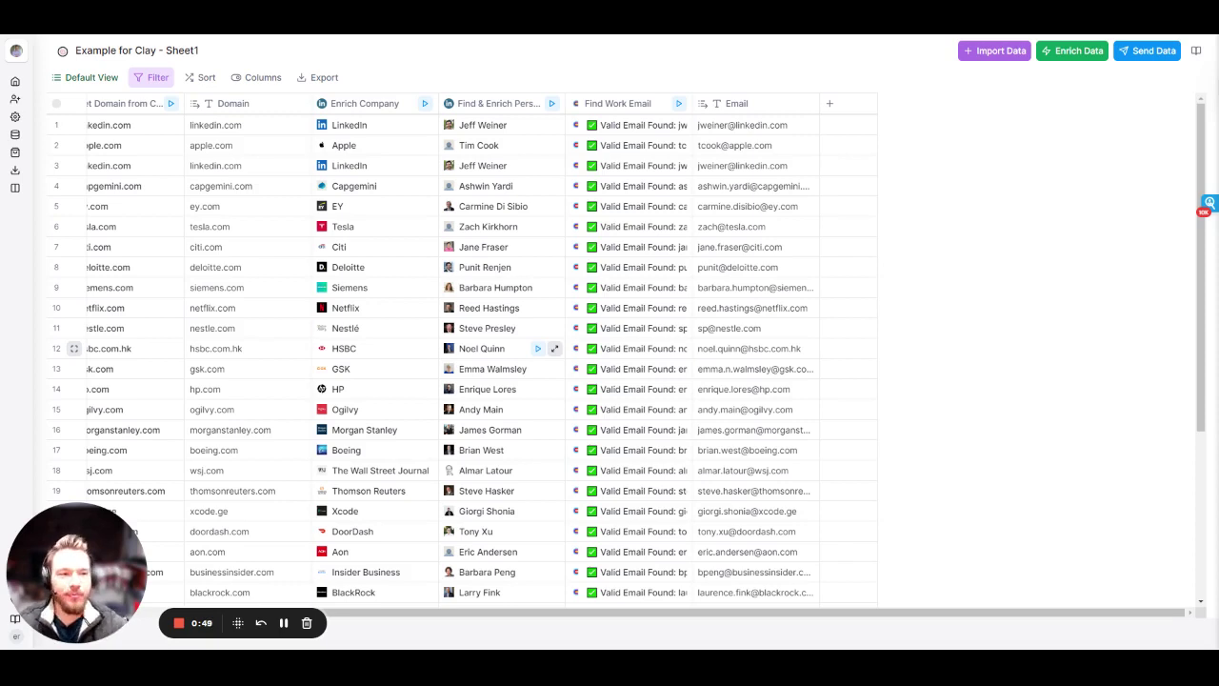
Browse the enrichments by provider and search for 'openai' to find GPT-3 Complete Prompt.
click(1074, 52)
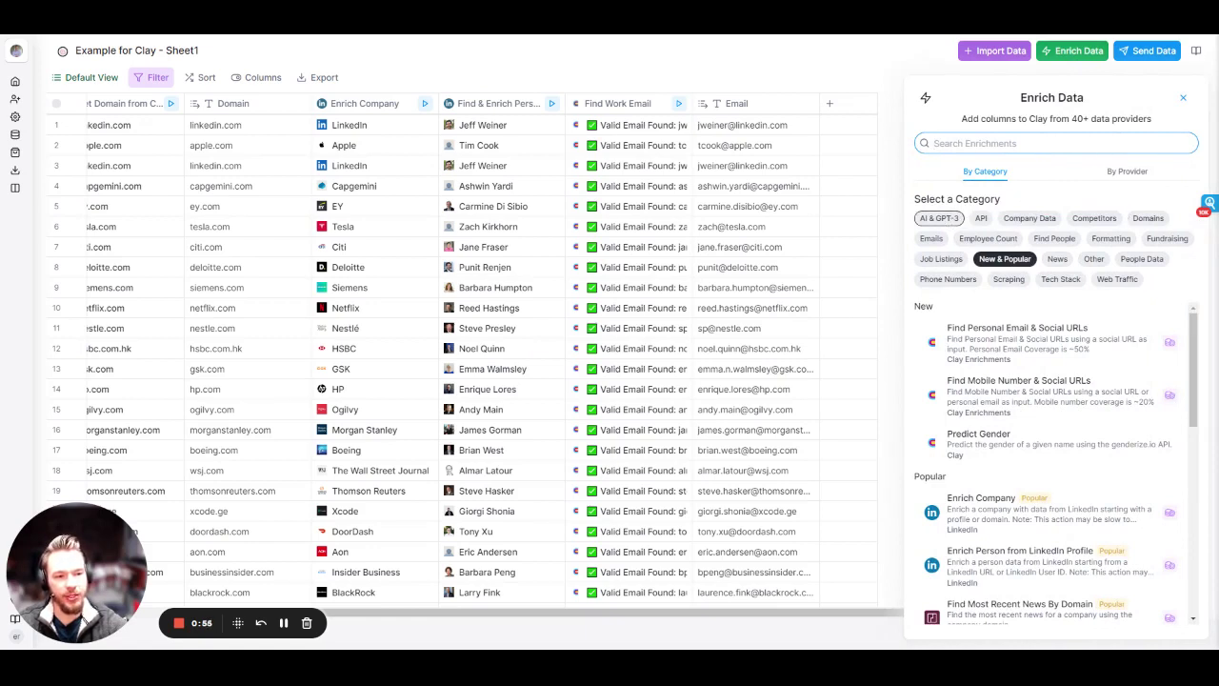
click(1116, 172)
scroll(1034, 467, down, 10)
scroll(1010, 467, up, 4)
click(1024, 143)
text(open)
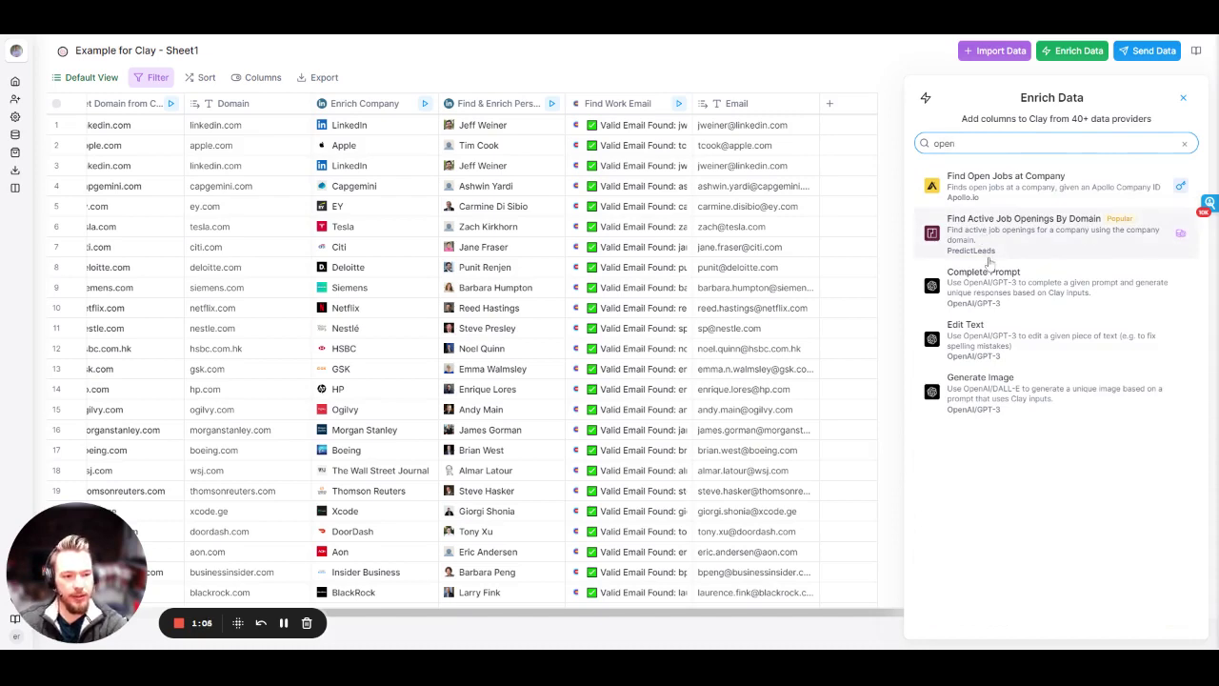
text(ai)
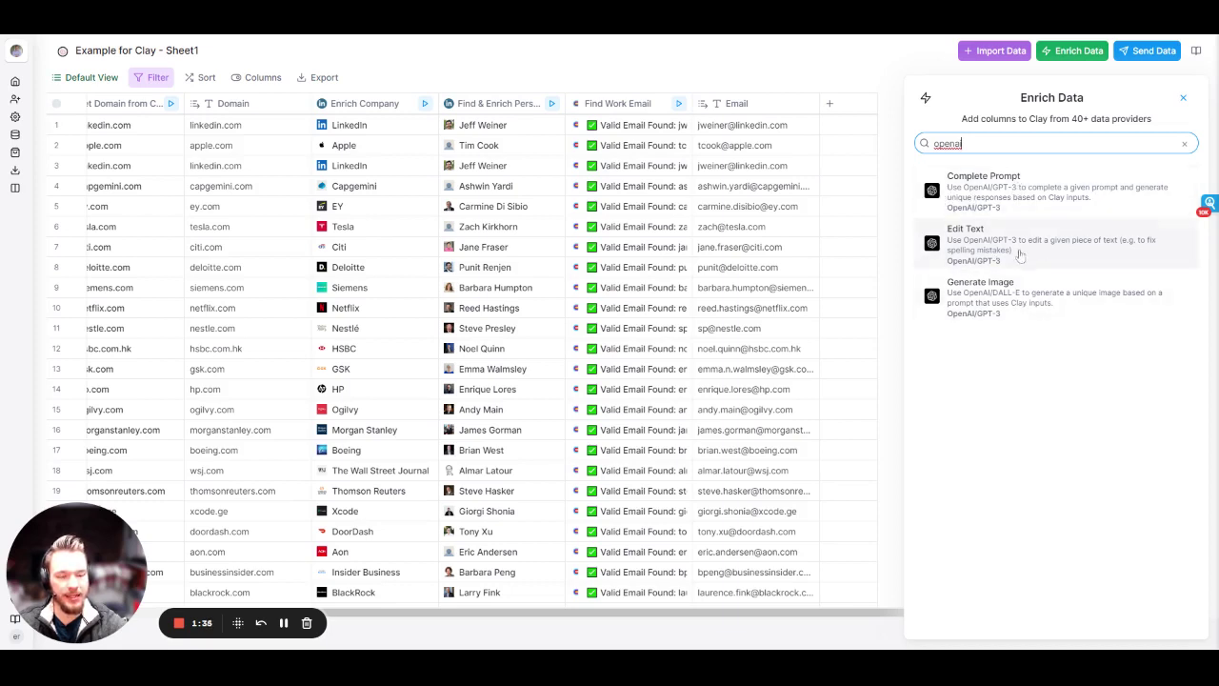
Choose the GPT-3 Complete Prompt enrichment and put the cursor in its empty Prompt field.
click(992, 190)
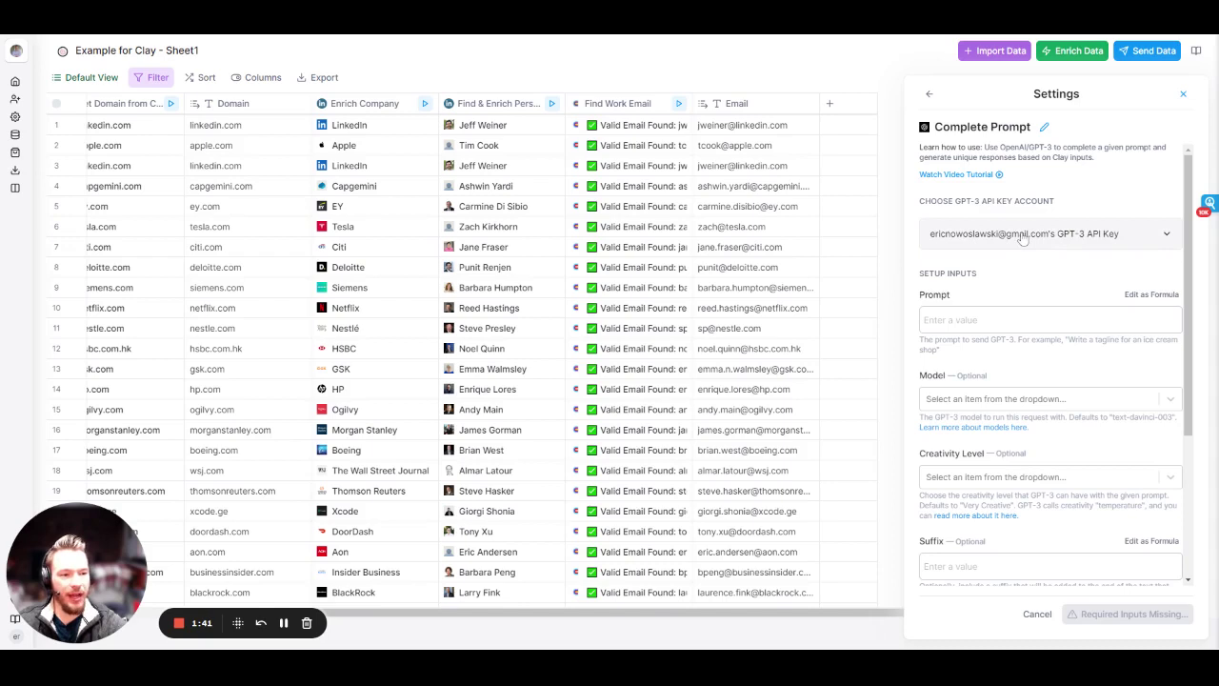
scroll(1024, 238, down, 3)
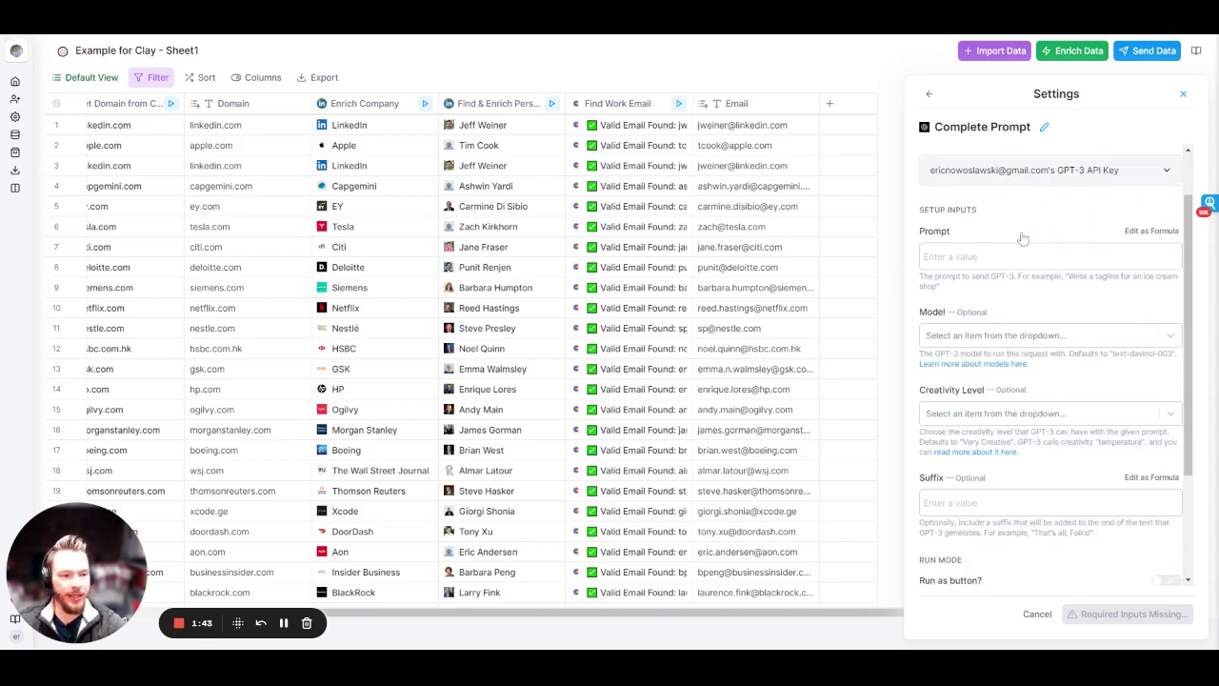
click(1051, 193)
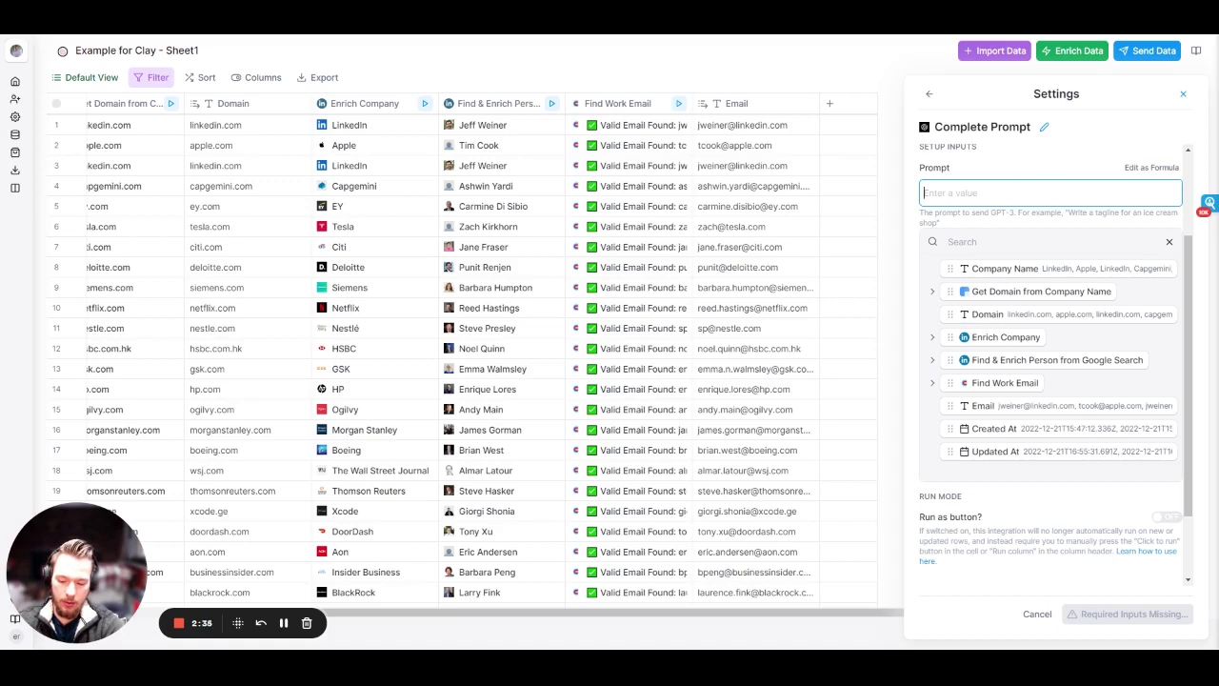
Write 'Tell me what this person's job focus is based off of this input.' then 'Here is the input'.
text(Tell me what th)
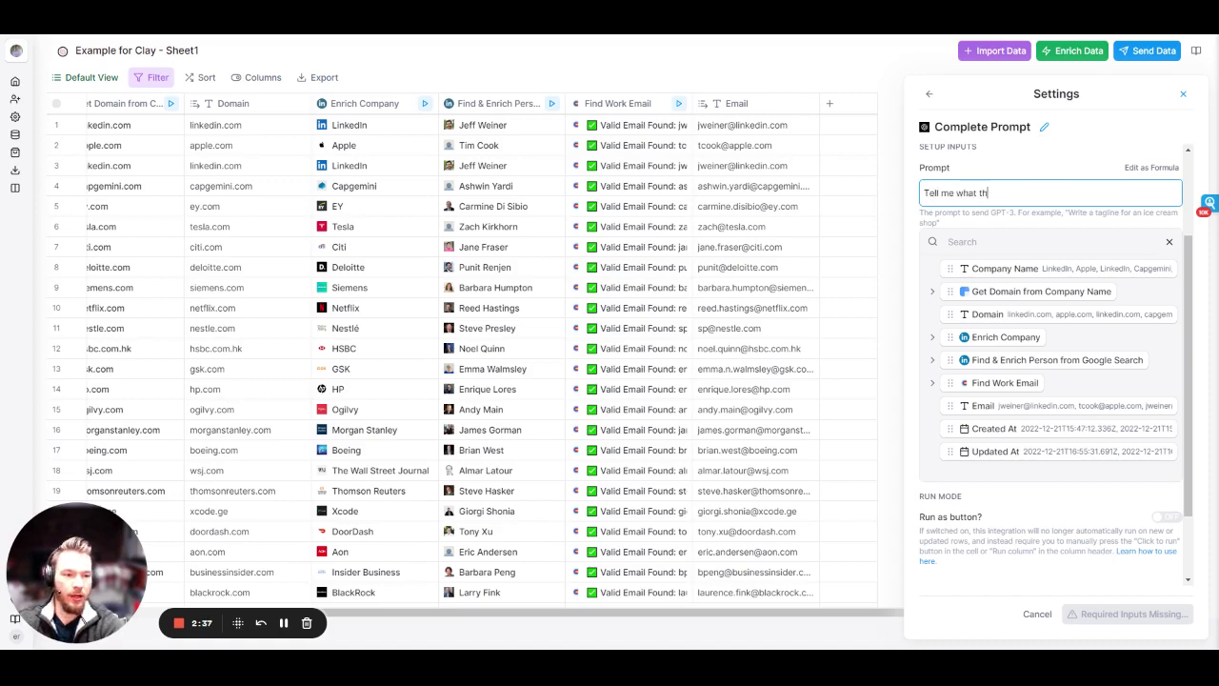
text(is person's )
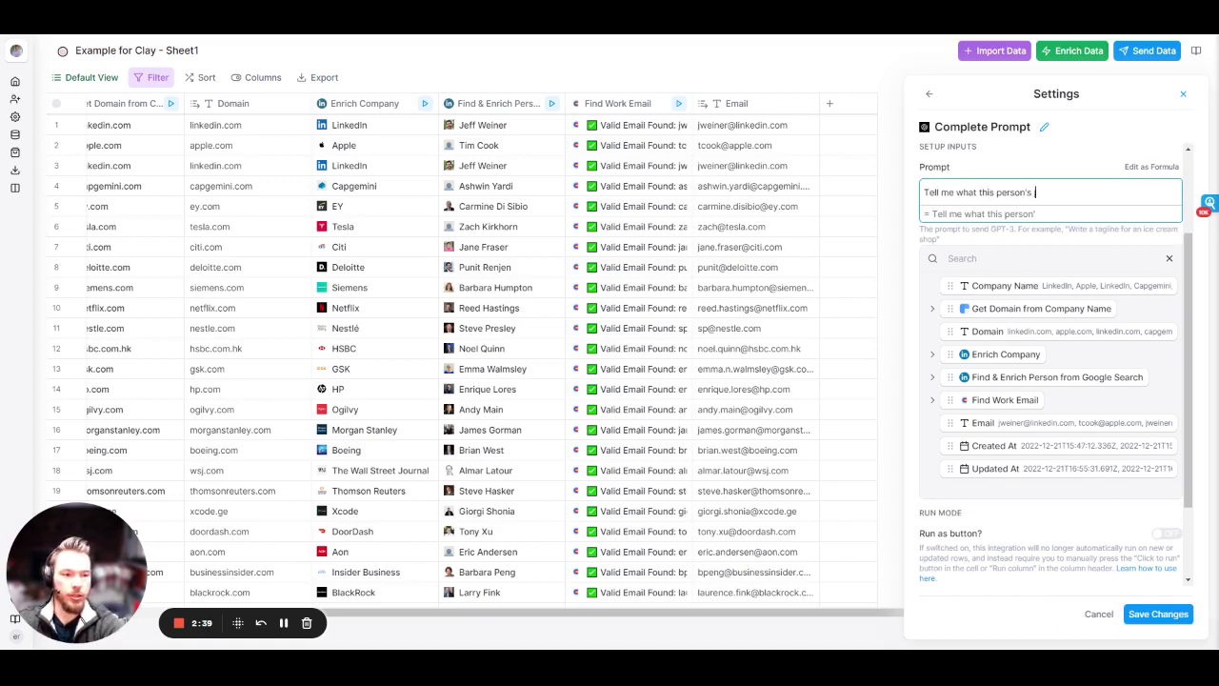
text(job focus is bas)
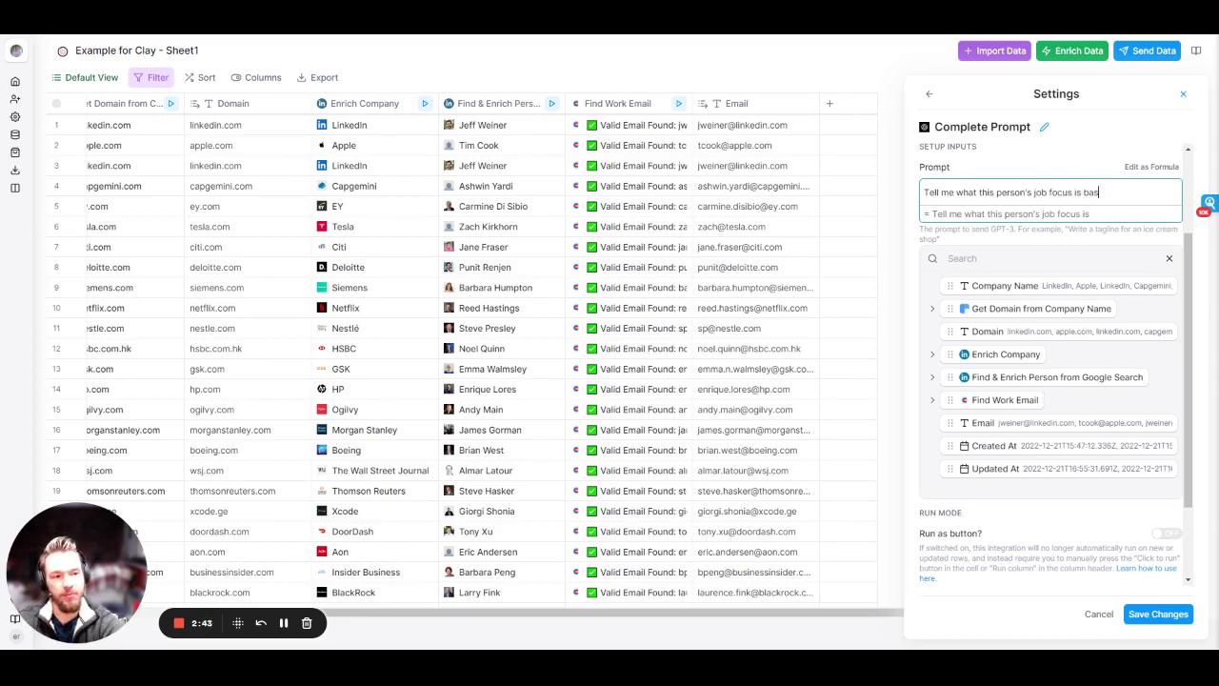
text(ed off of this input.)
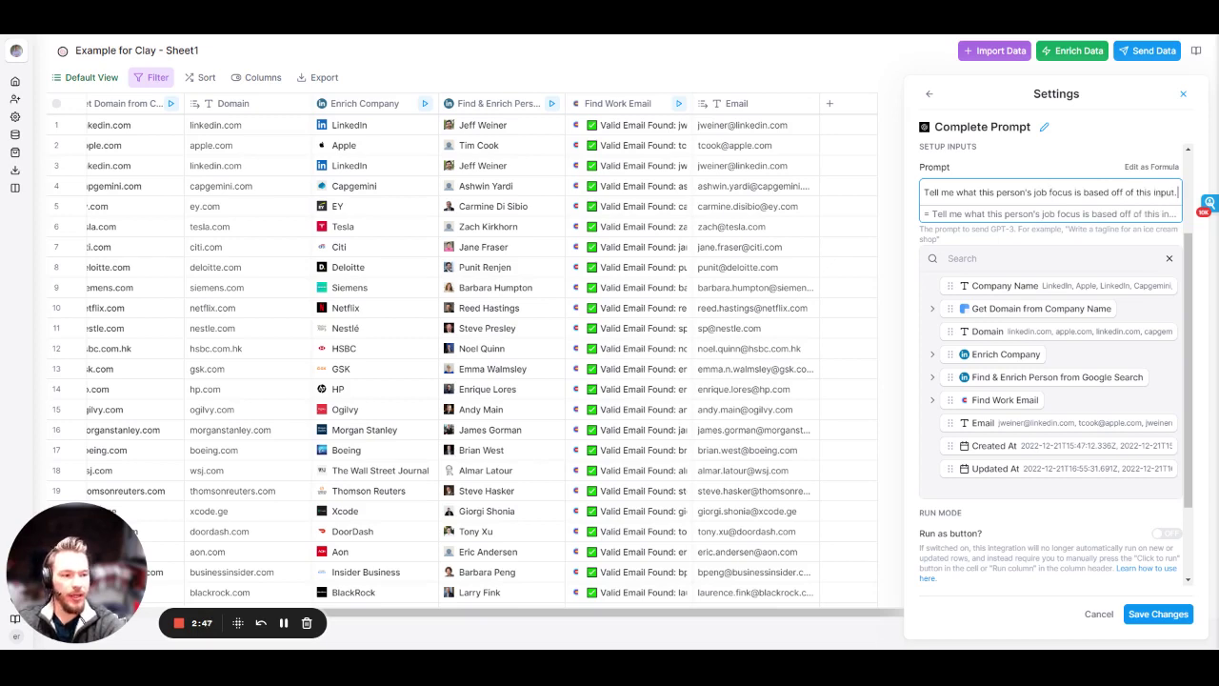
key(Return)
text(Here is the input:)
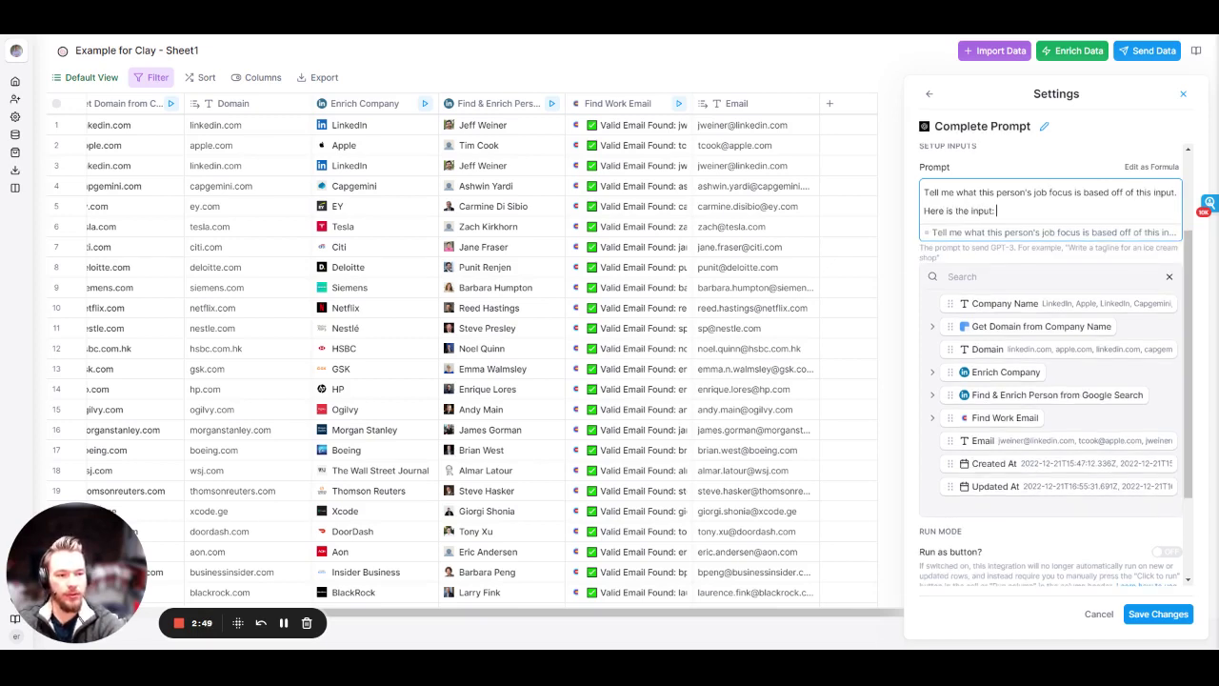
Insert the Find & Enrich Person latest_experience summary field as the prompt input.
click(936, 398)
scroll(966, 419, down, 5)
scroll(969, 420, down, 7)
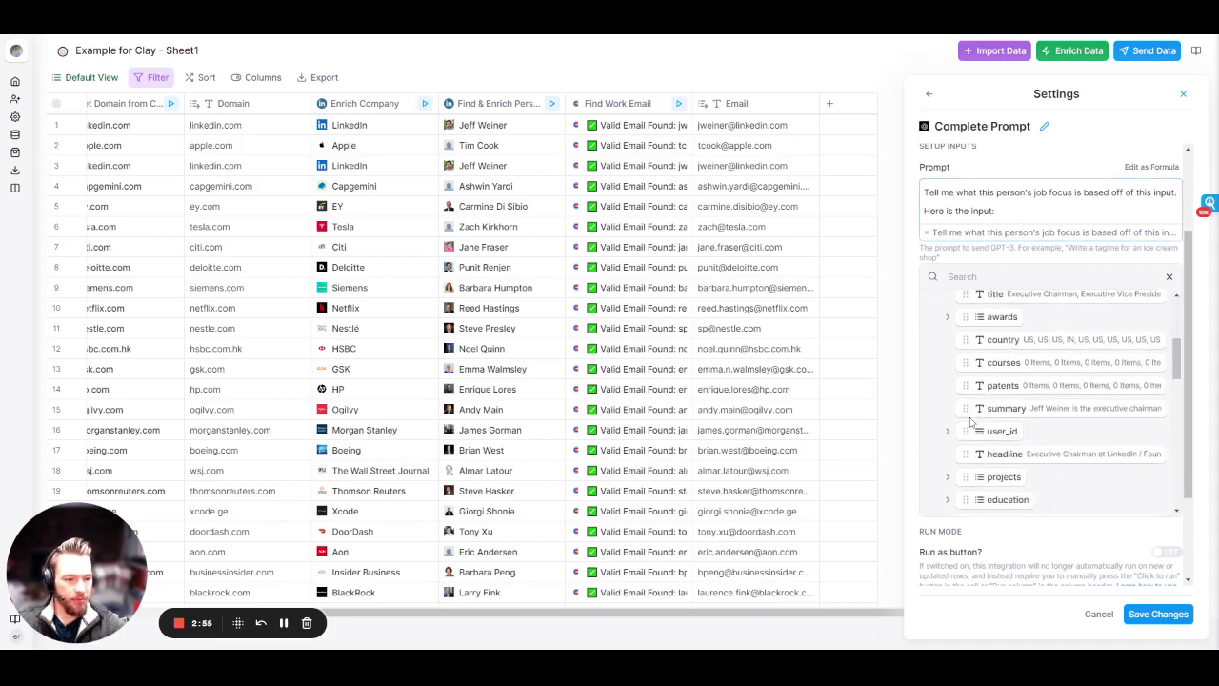
scroll(967, 419, down, 6)
click(946, 392)
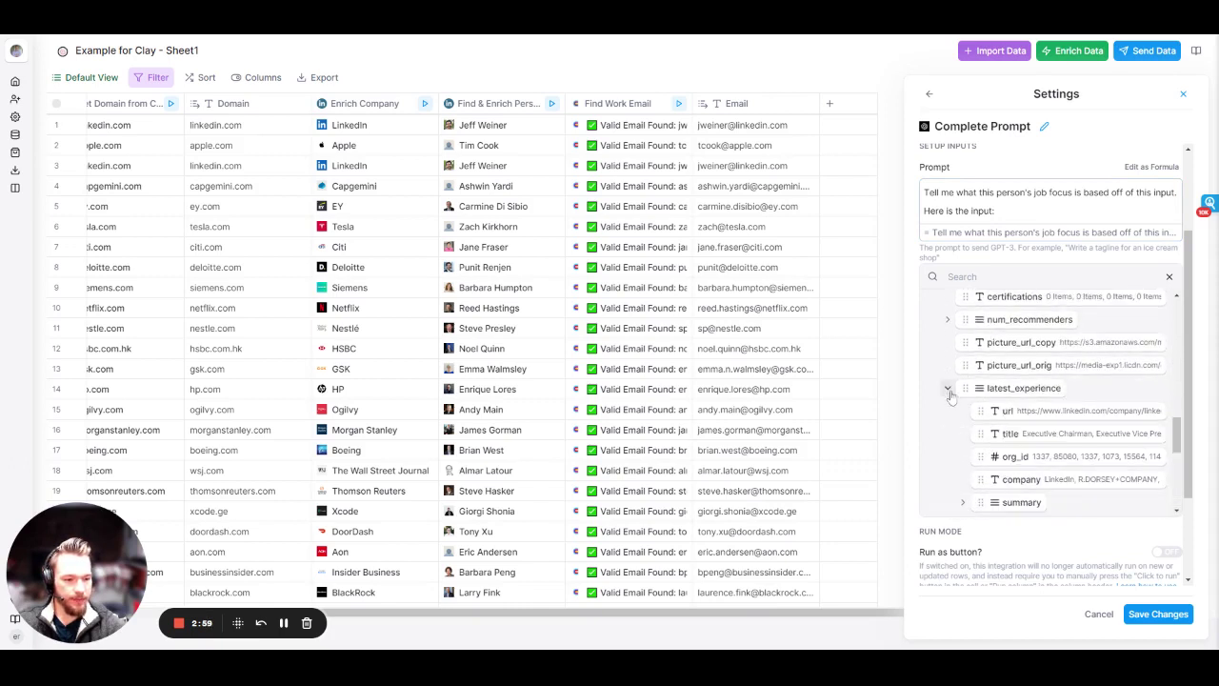
scroll(947, 391, up, 2)
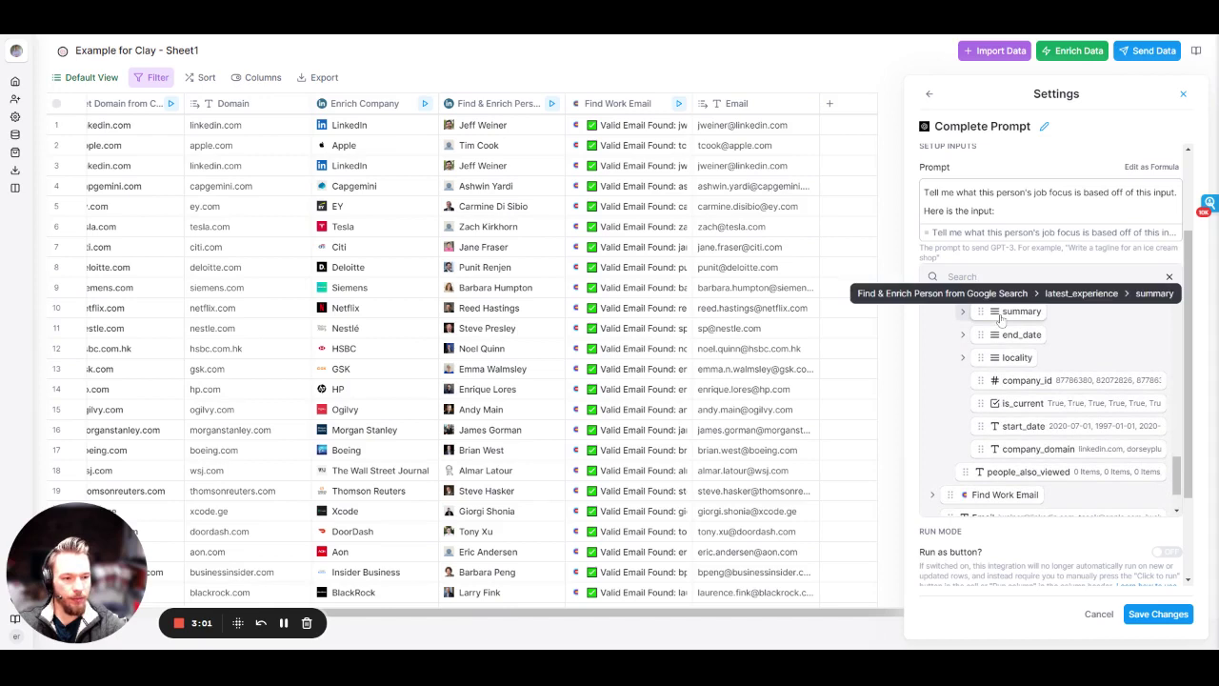
click(965, 314)
click(964, 314)
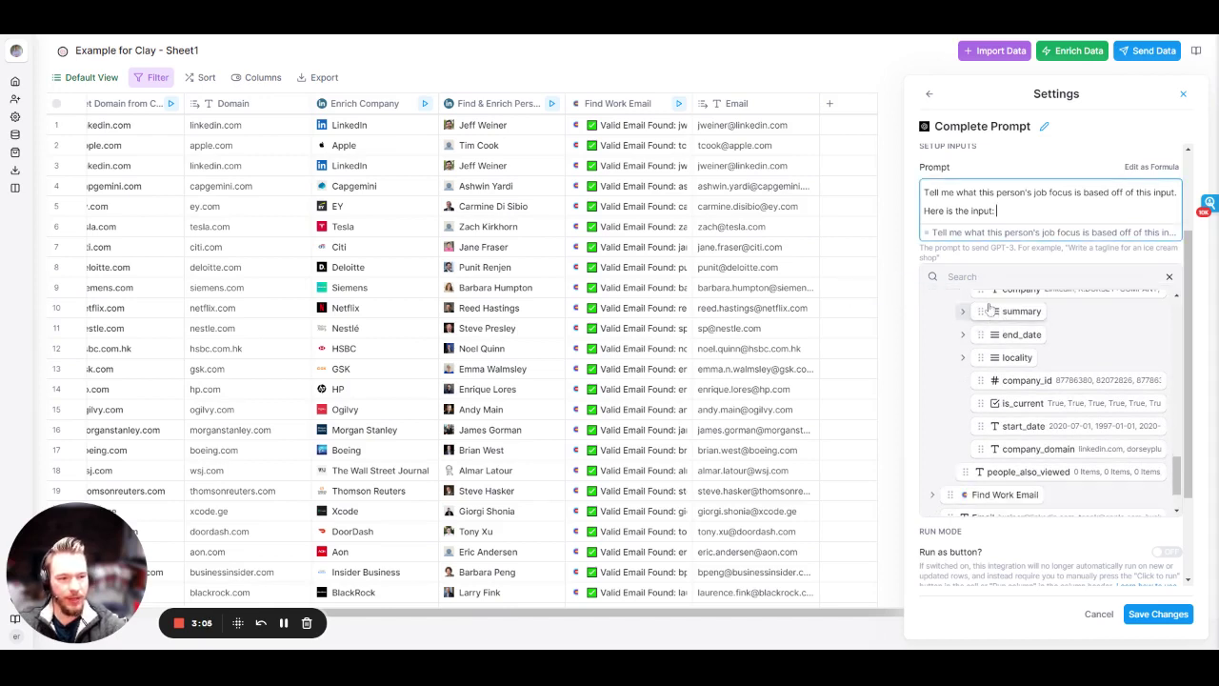
click(994, 316)
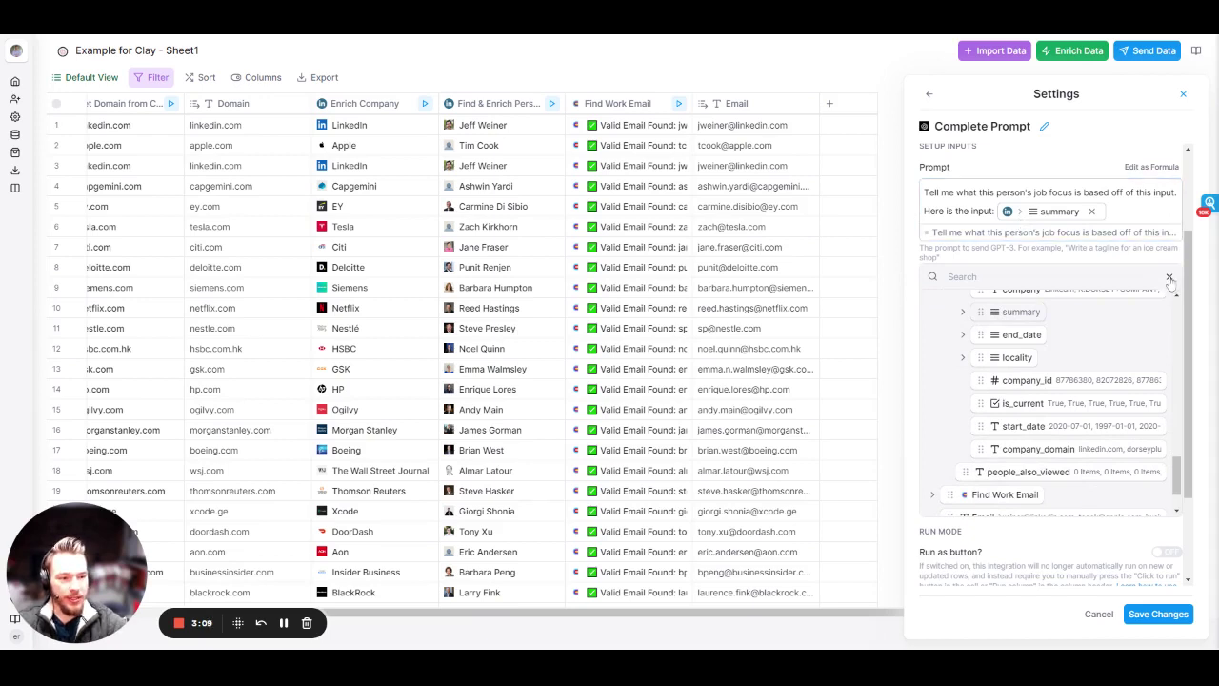
click(1170, 278)
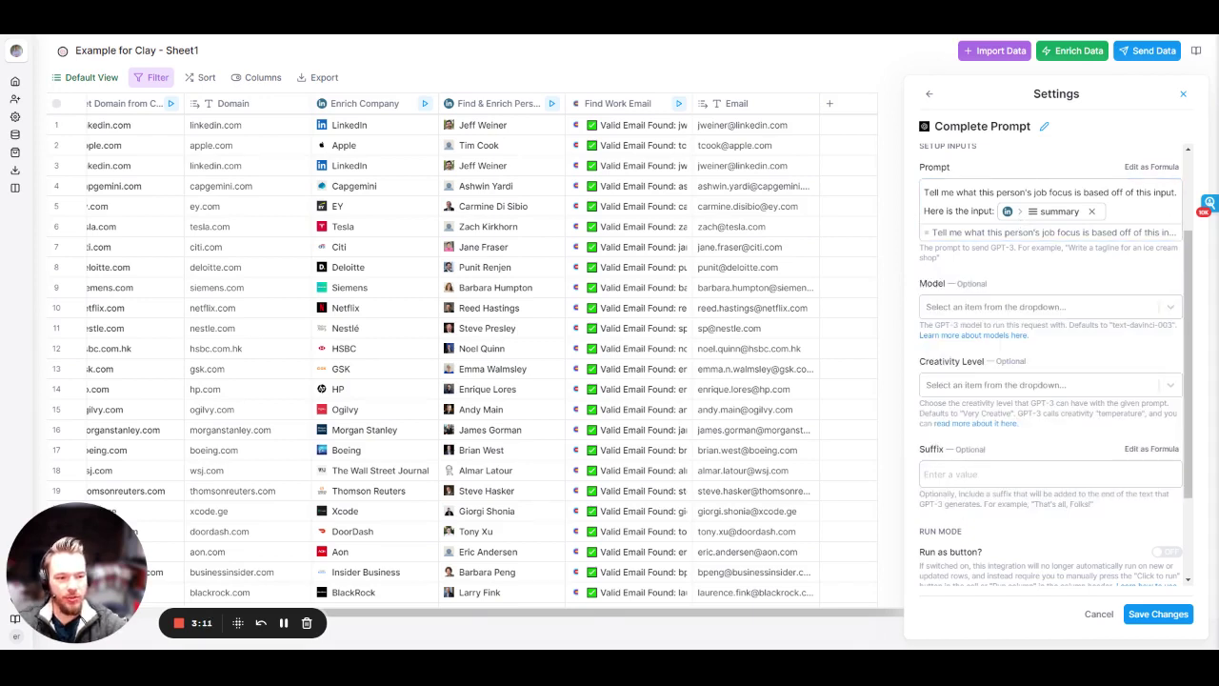
Ask for a one-sentence job-focus summary under 10-15 words, starting 'I noticed on your LinkedIn profile…'.
click(1108, 211)
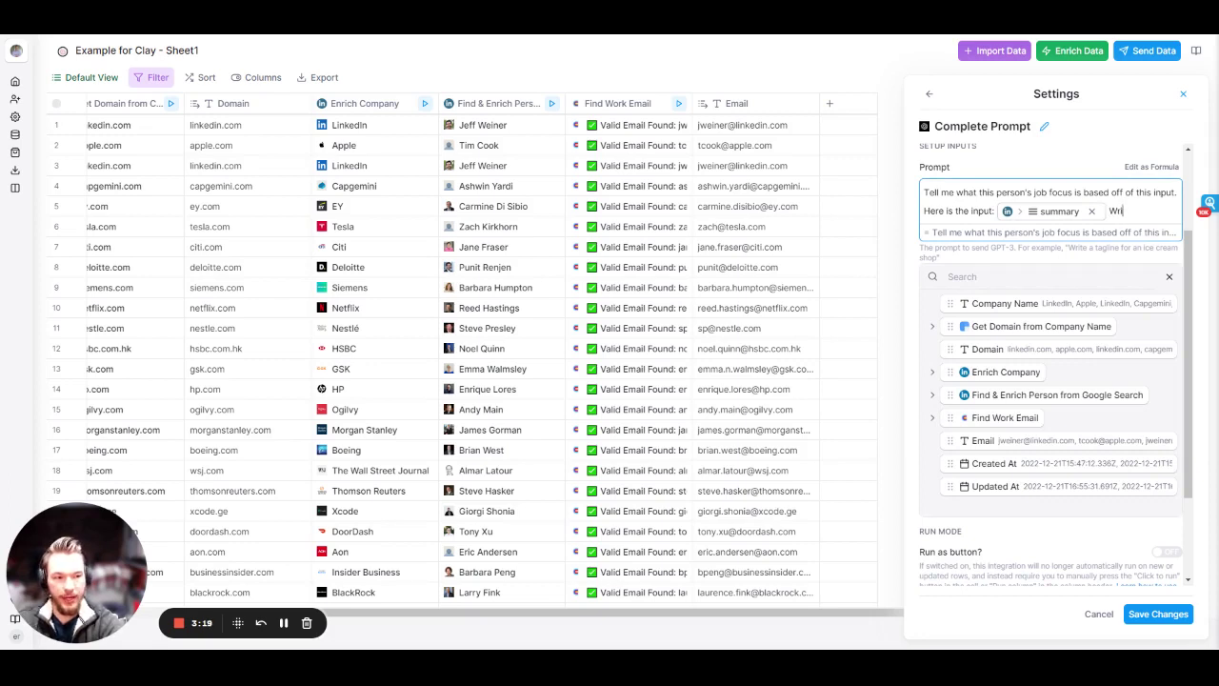
text(te)
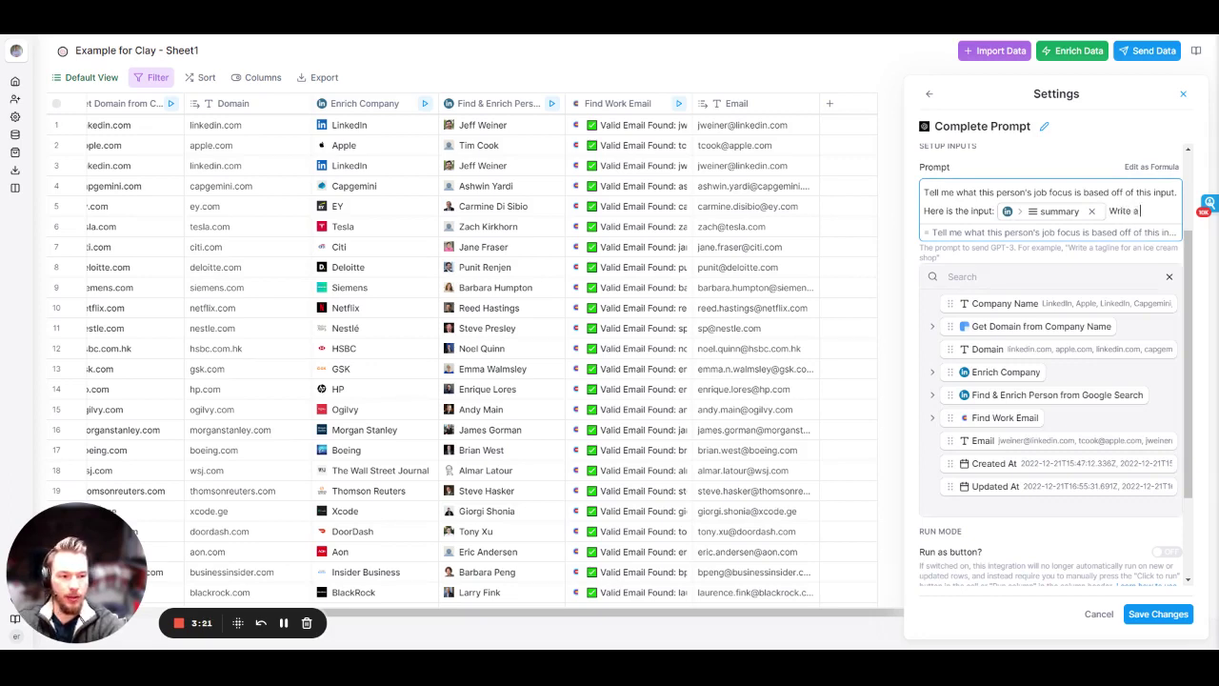
text( a on)
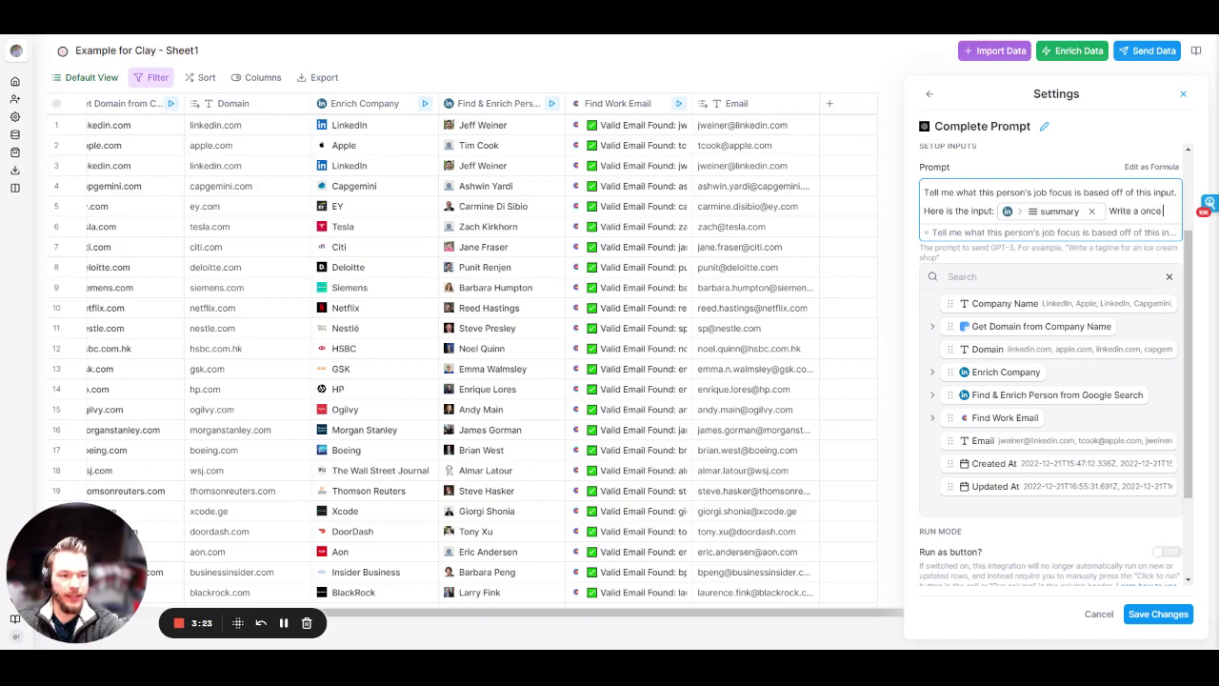
text(e sentence )
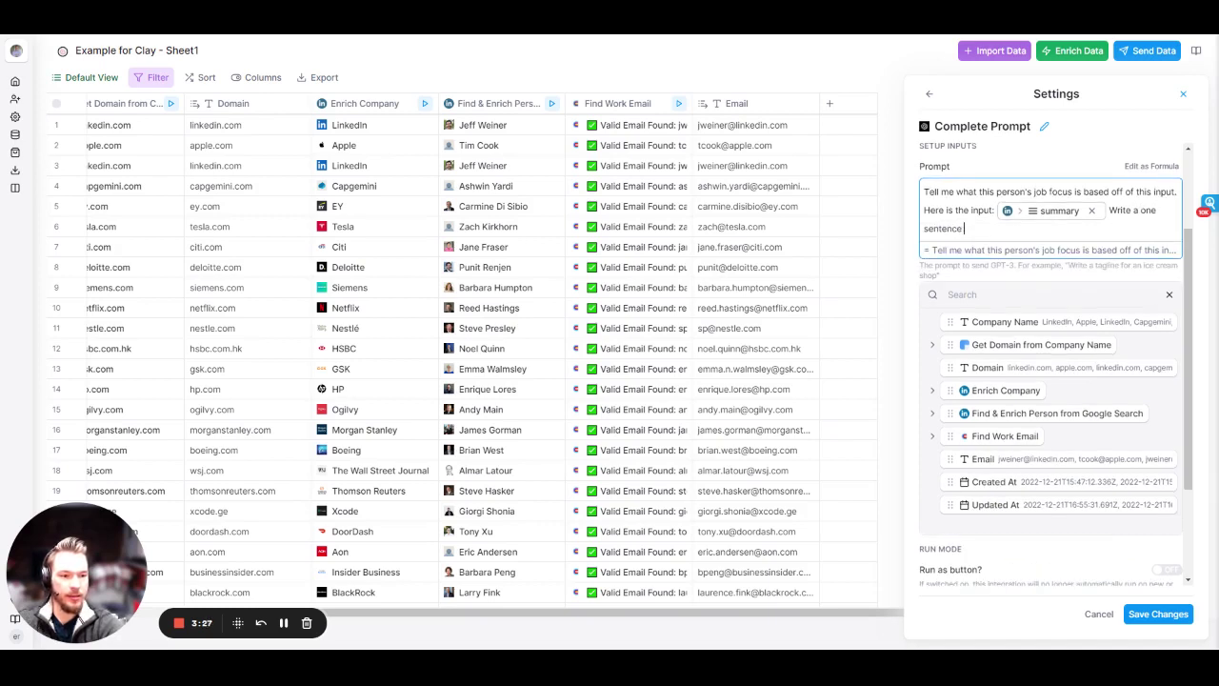
text(summary of their )
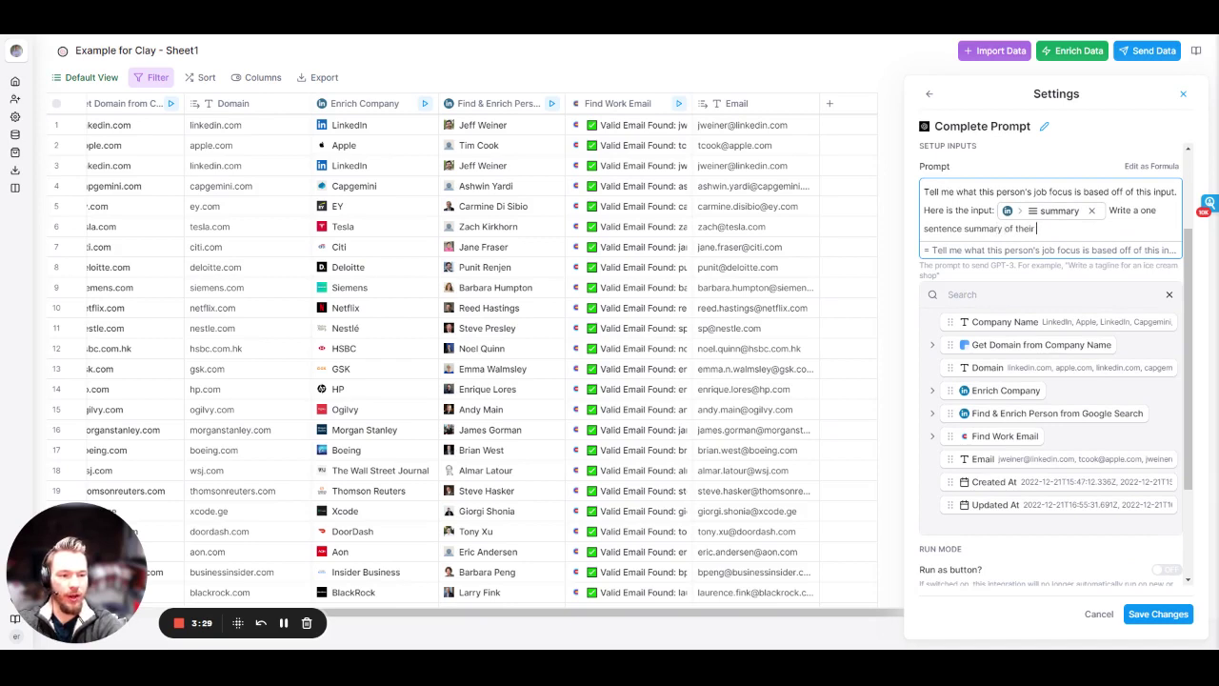
text(job focus)
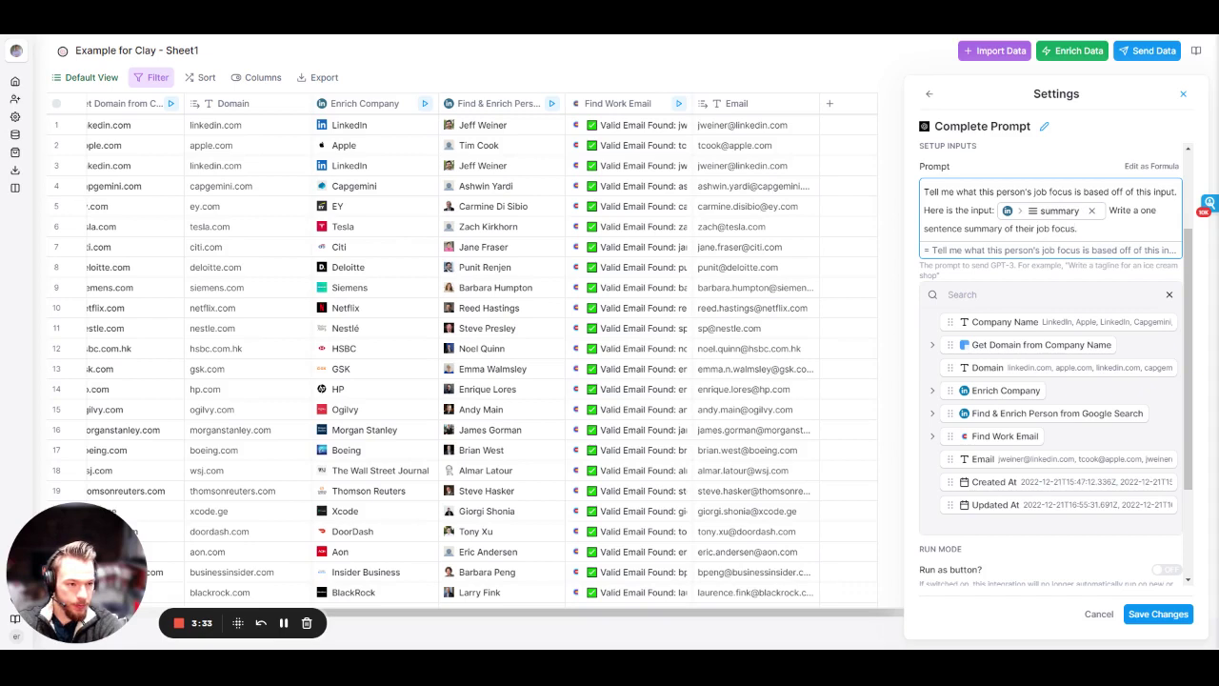
text( in under )
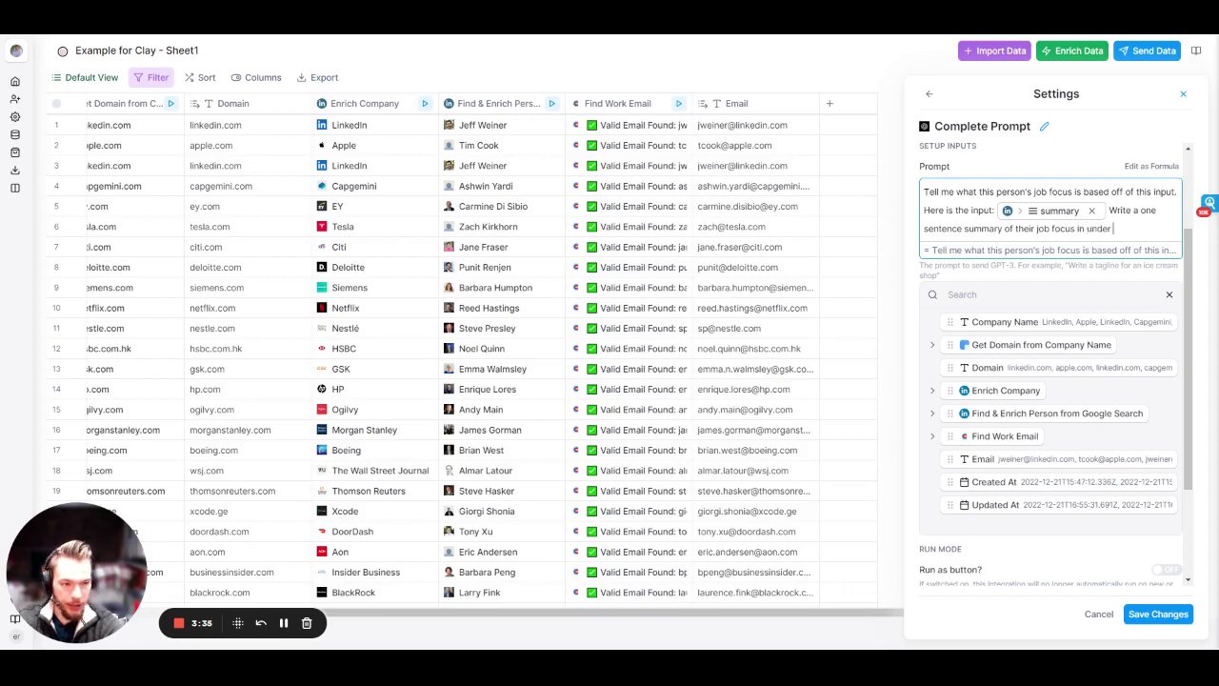
text(10-15 words)
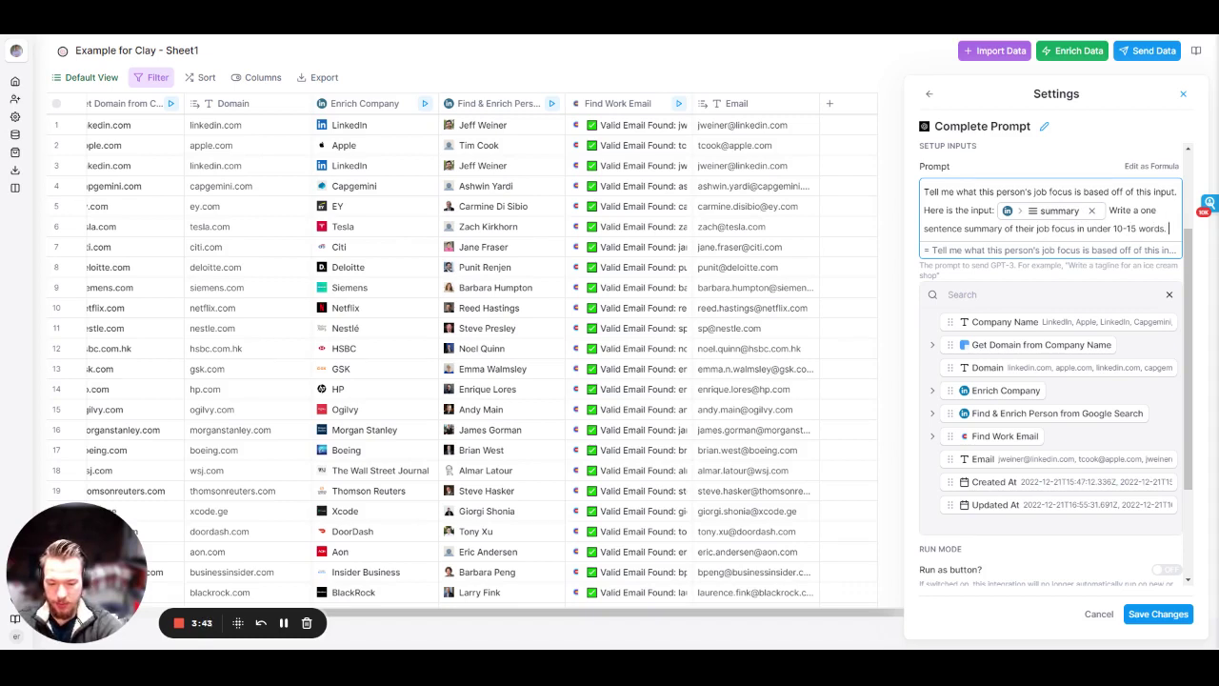
text(.)
key(Return)
text(Start)
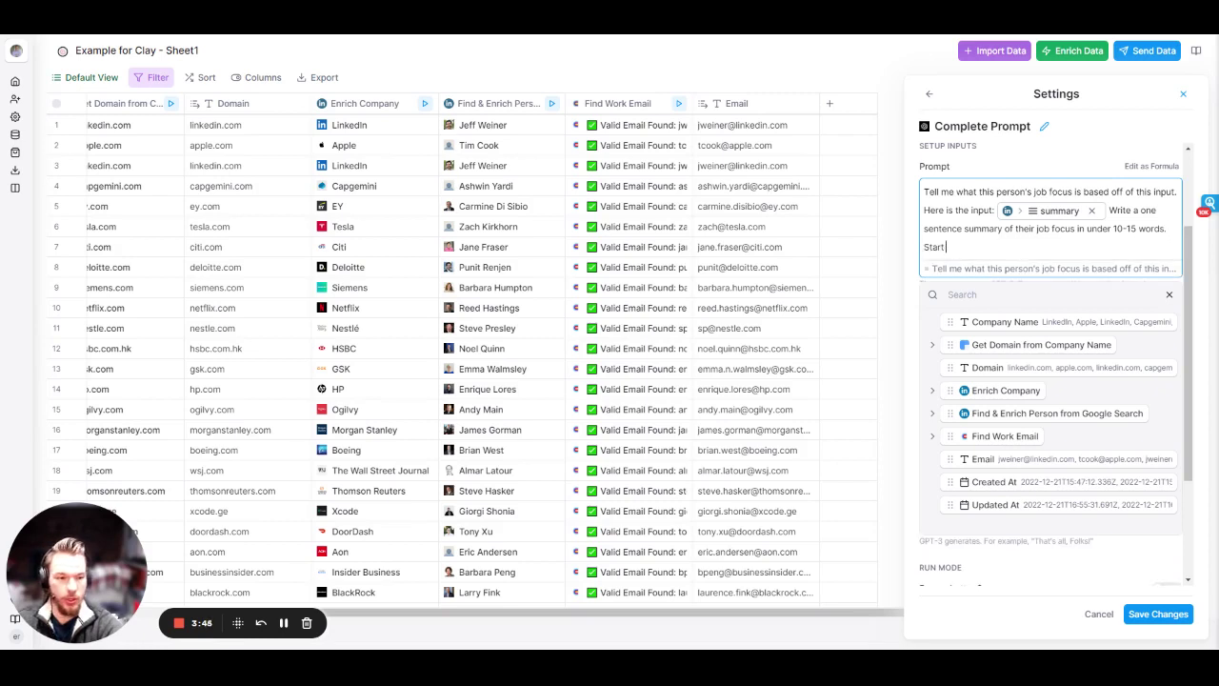
text( each sen)
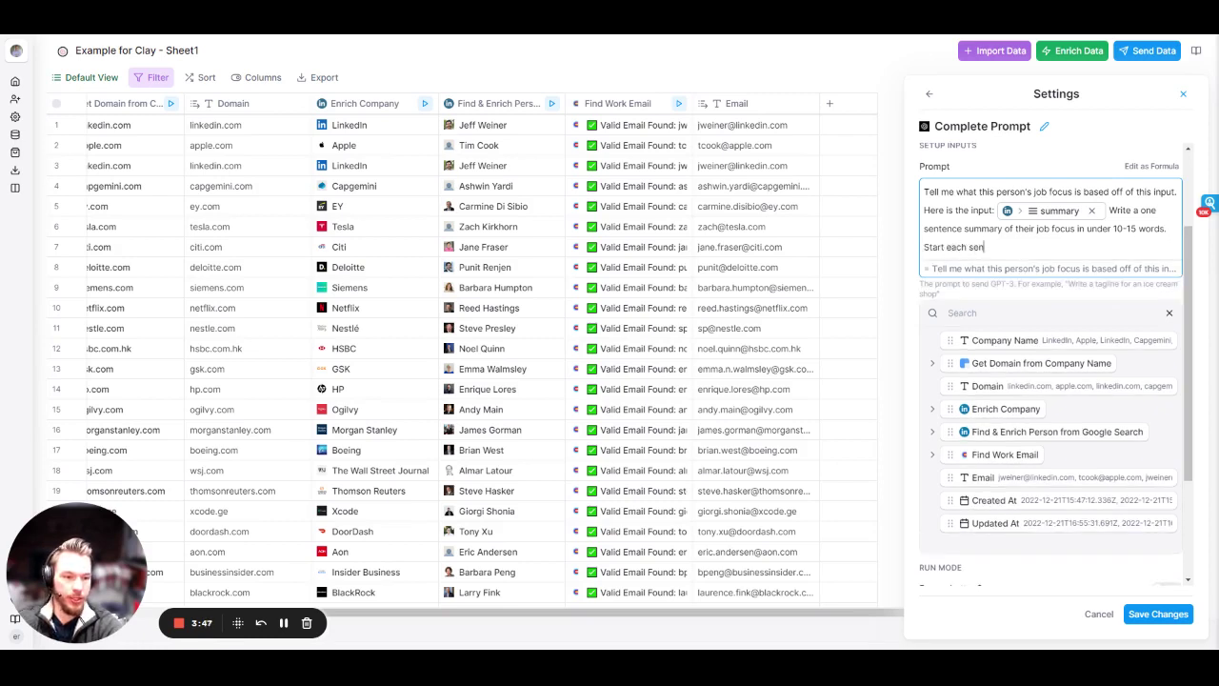
text(tence with "I noticed )
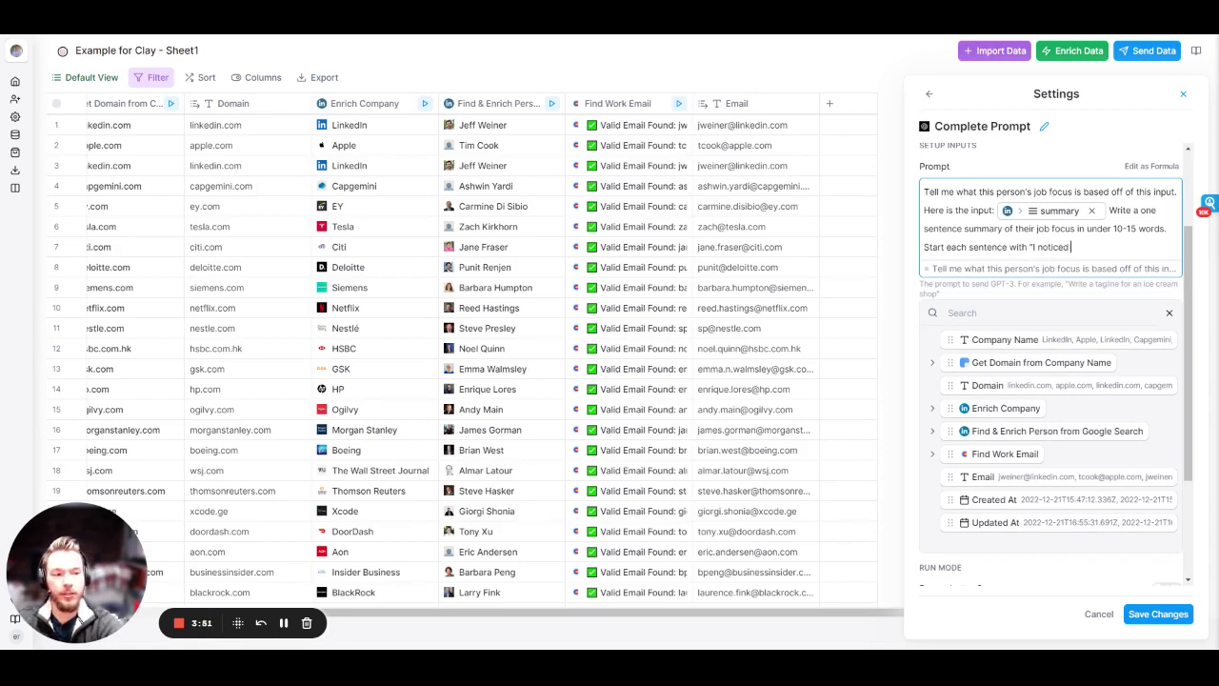
text(on your LinkedIn)
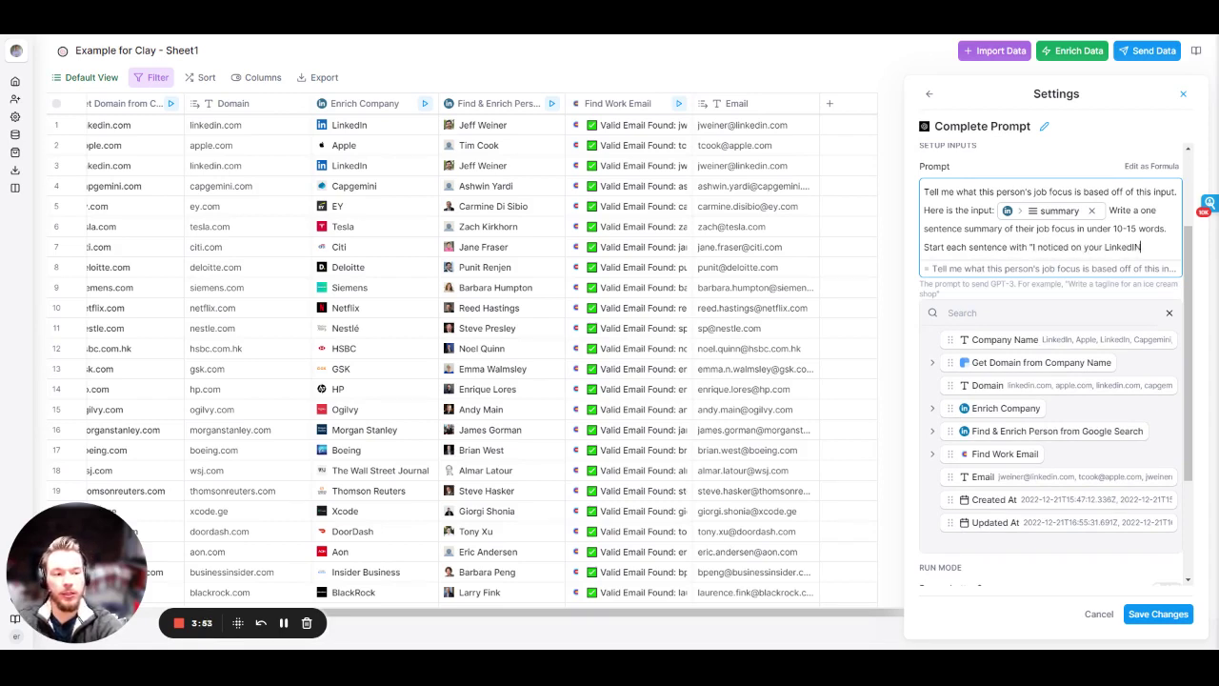
text( profile)
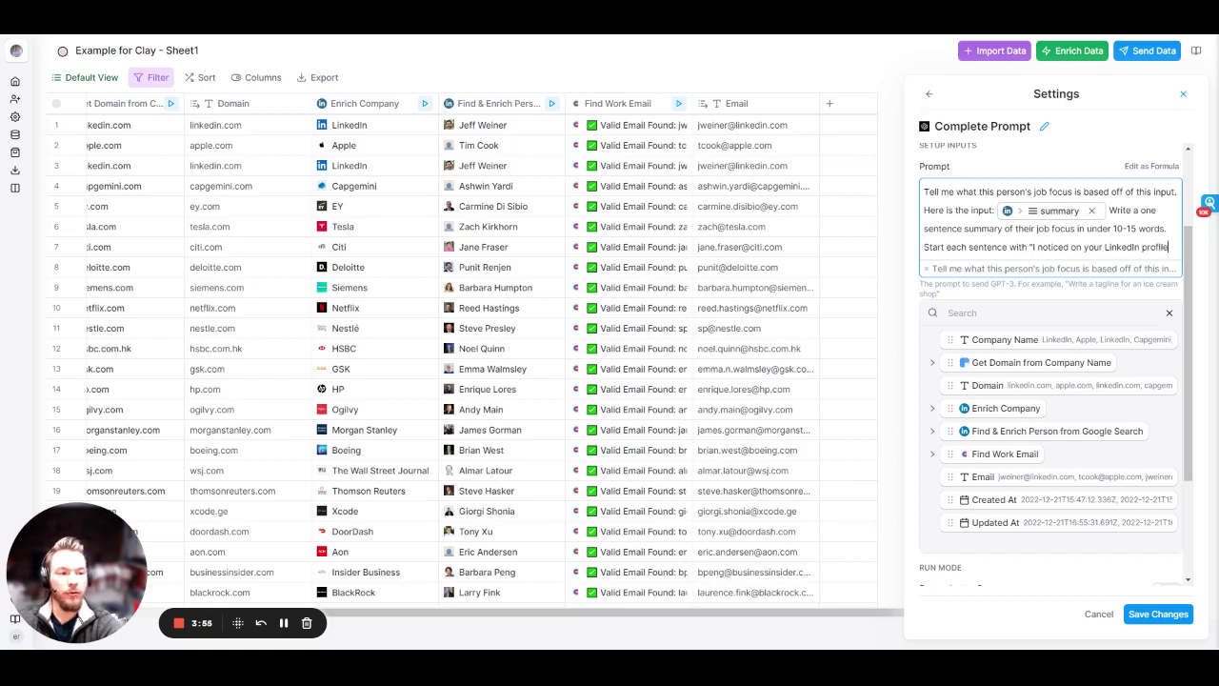
text( it seems)
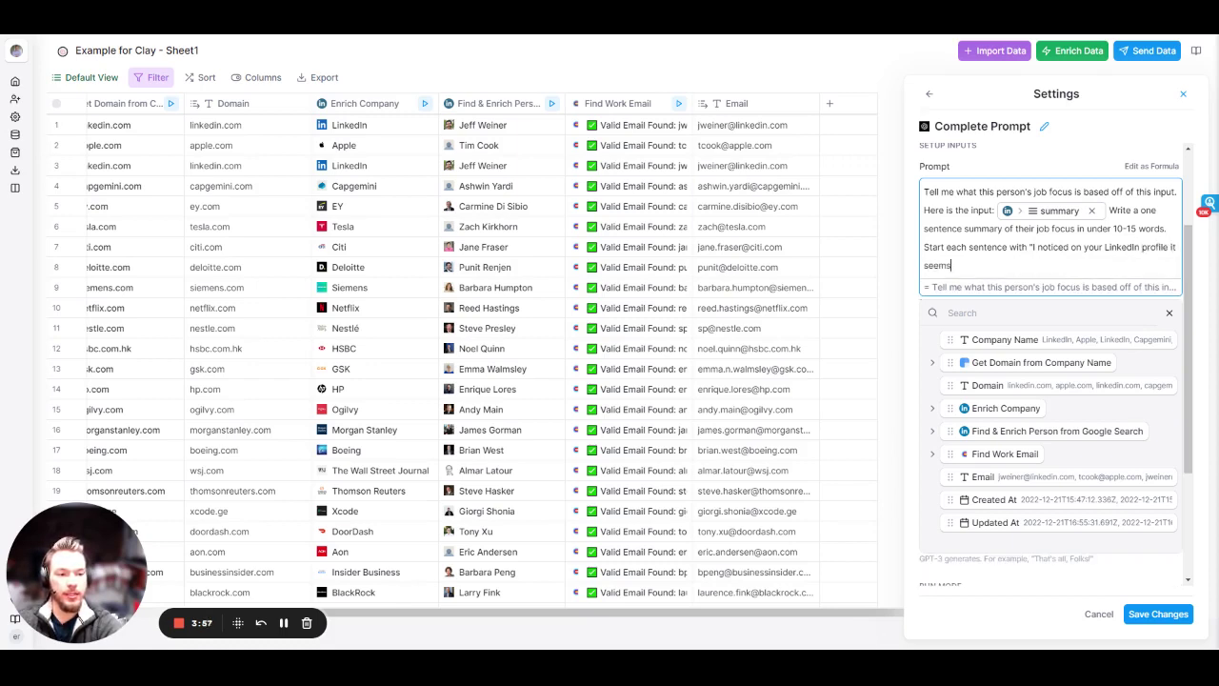
text( like you are responsible for)
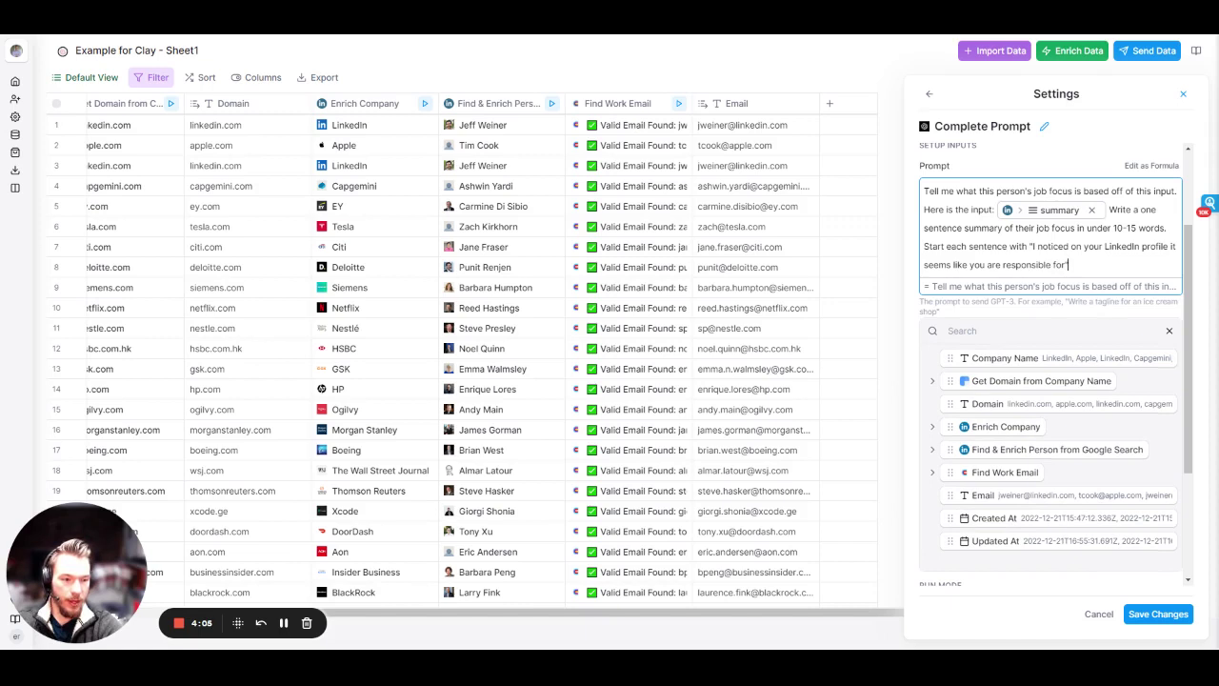
click(1169, 331)
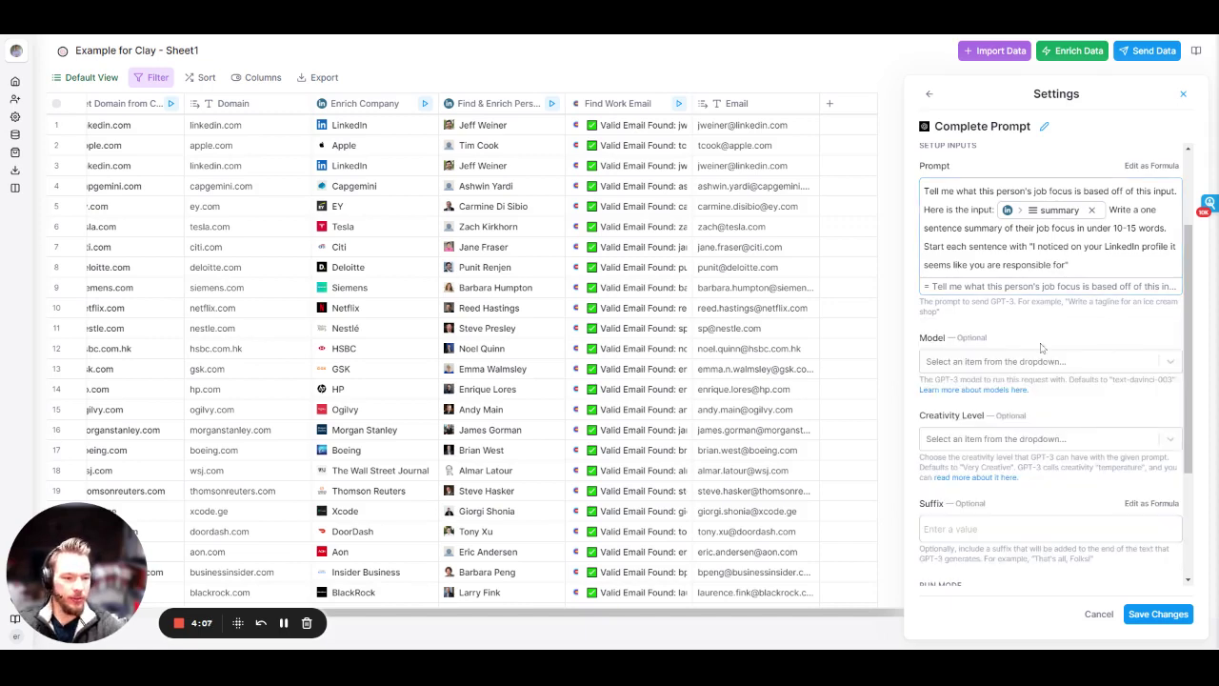
drag(1112, 379, 1173, 380)
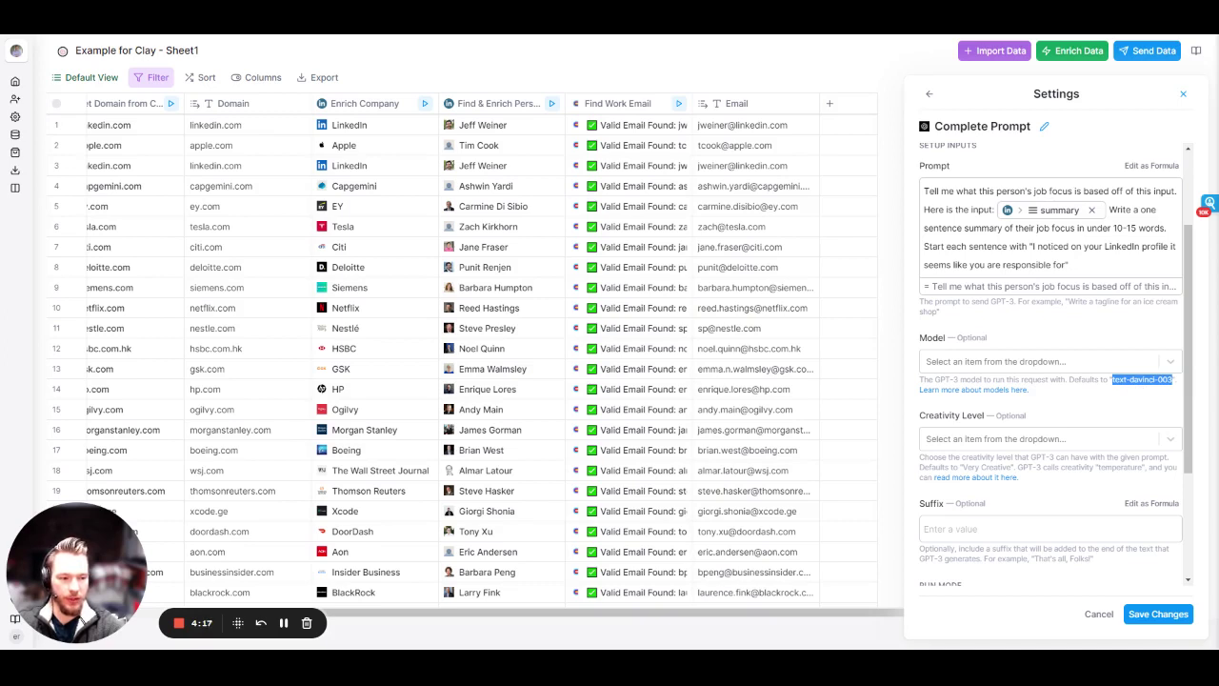
scroll(985, 381, down, 2)
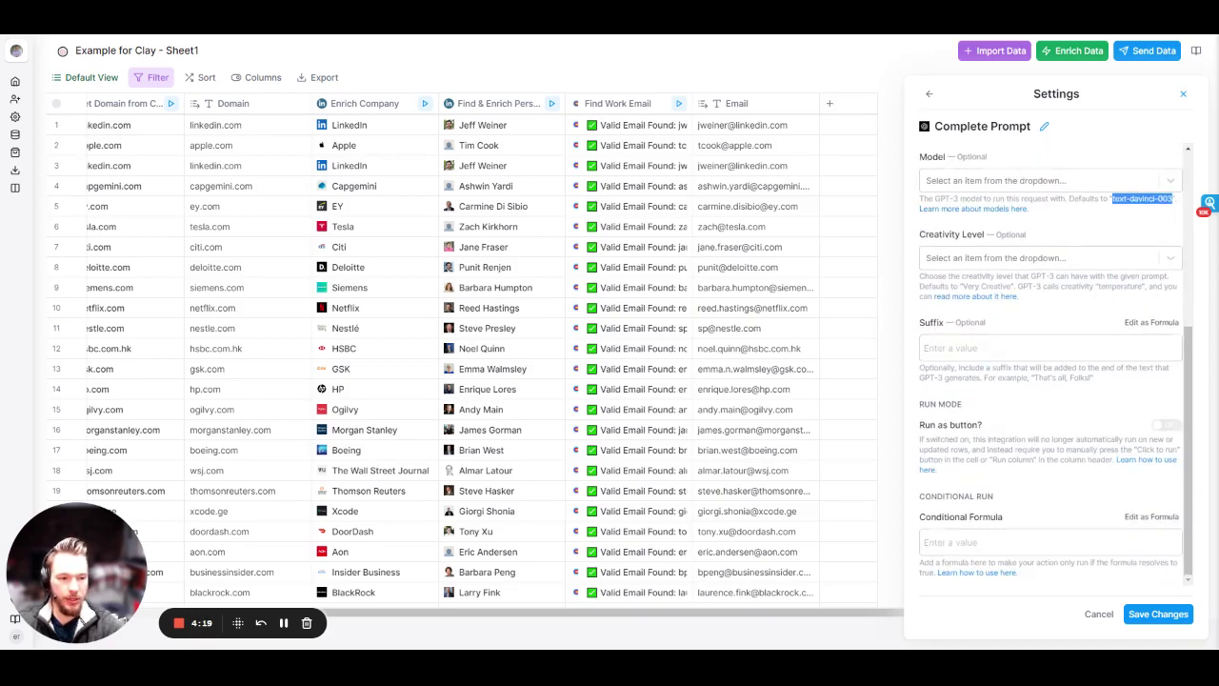
click(981, 263)
click(1038, 259)
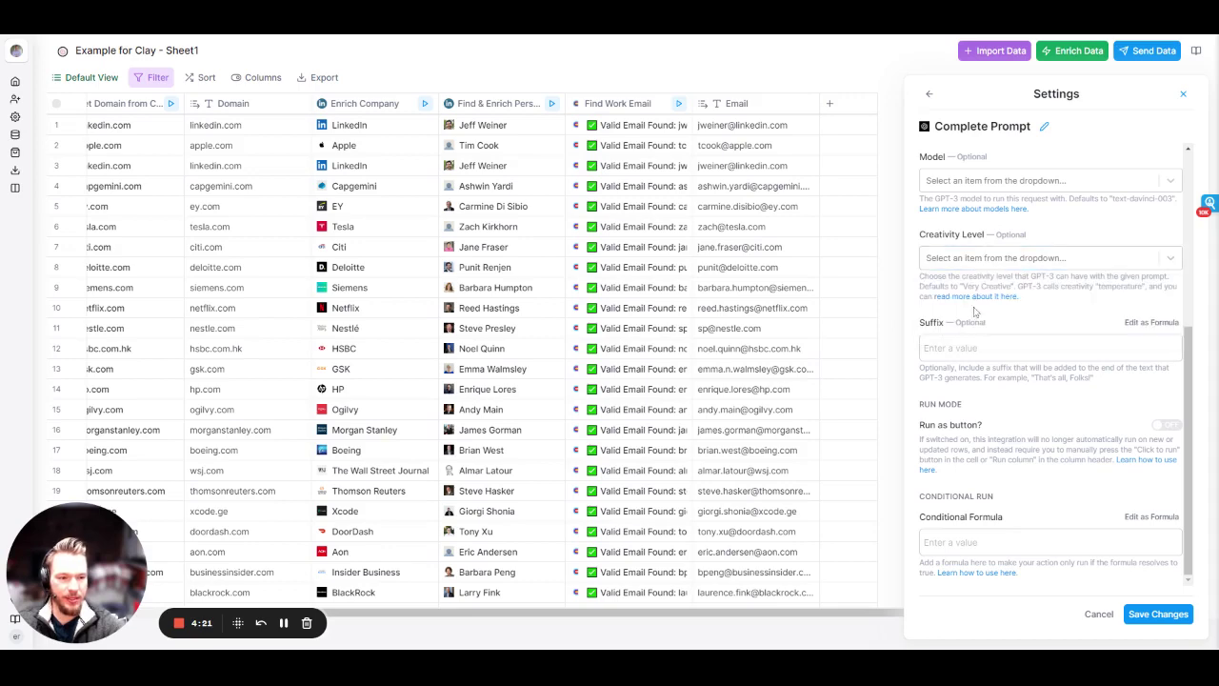
Save the Complete Prompt column and map row 1's LinkedIn Summary into a new Summary column.
click(1141, 612)
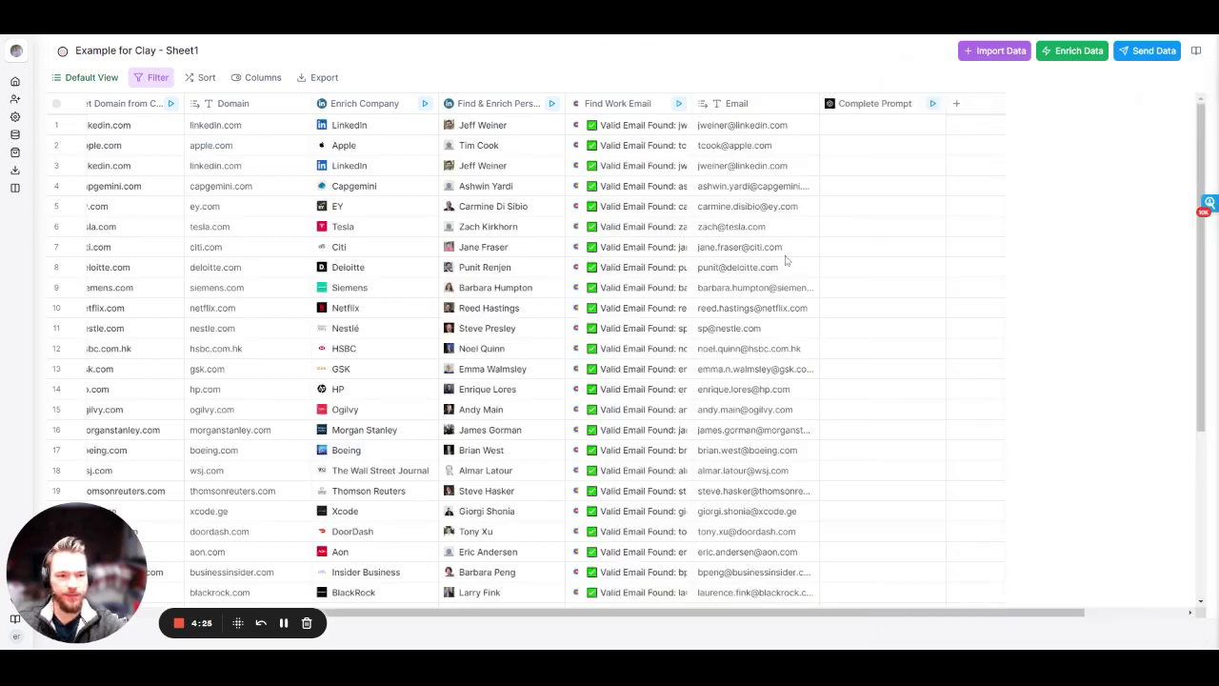
click(554, 124)
scroll(999, 539, down, 10)
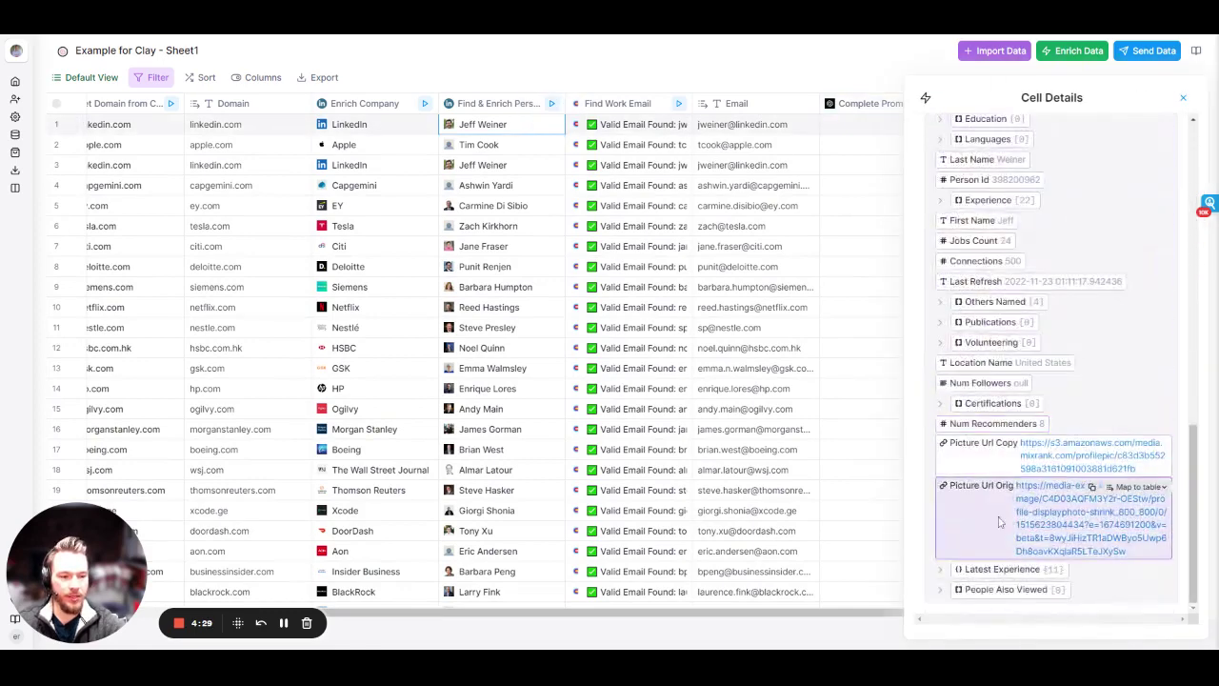
click(1000, 568)
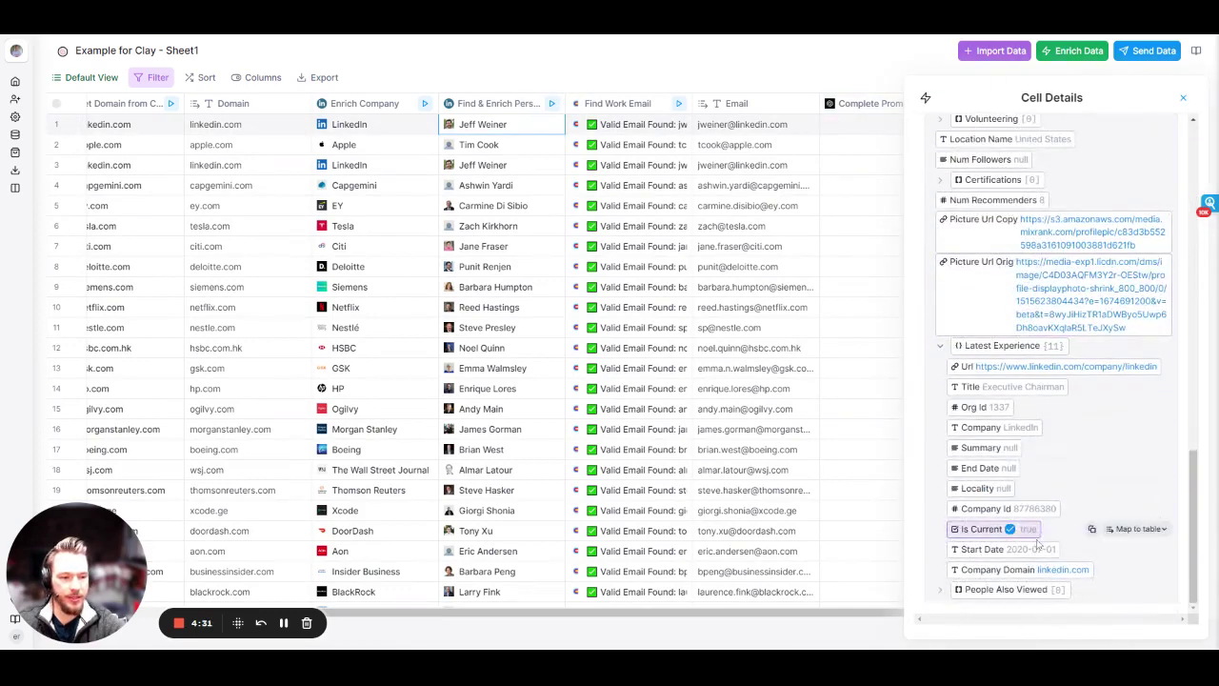
scroll(1017, 429, up, 15)
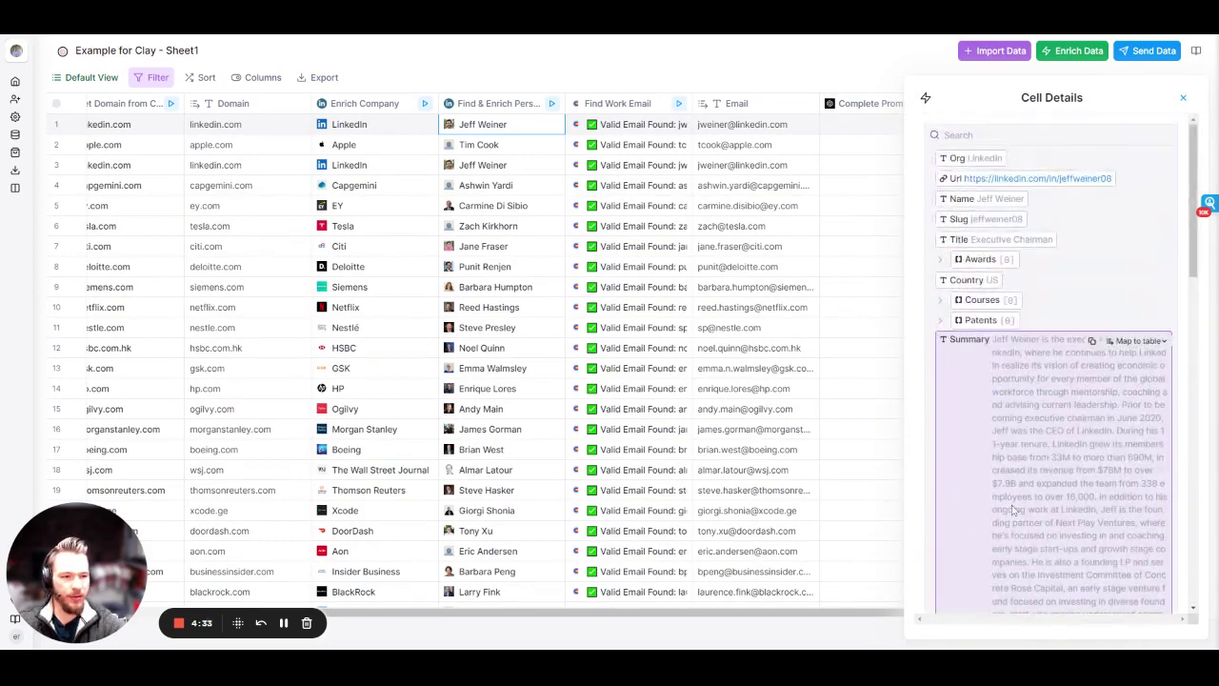
click(1143, 341)
click(1068, 475)
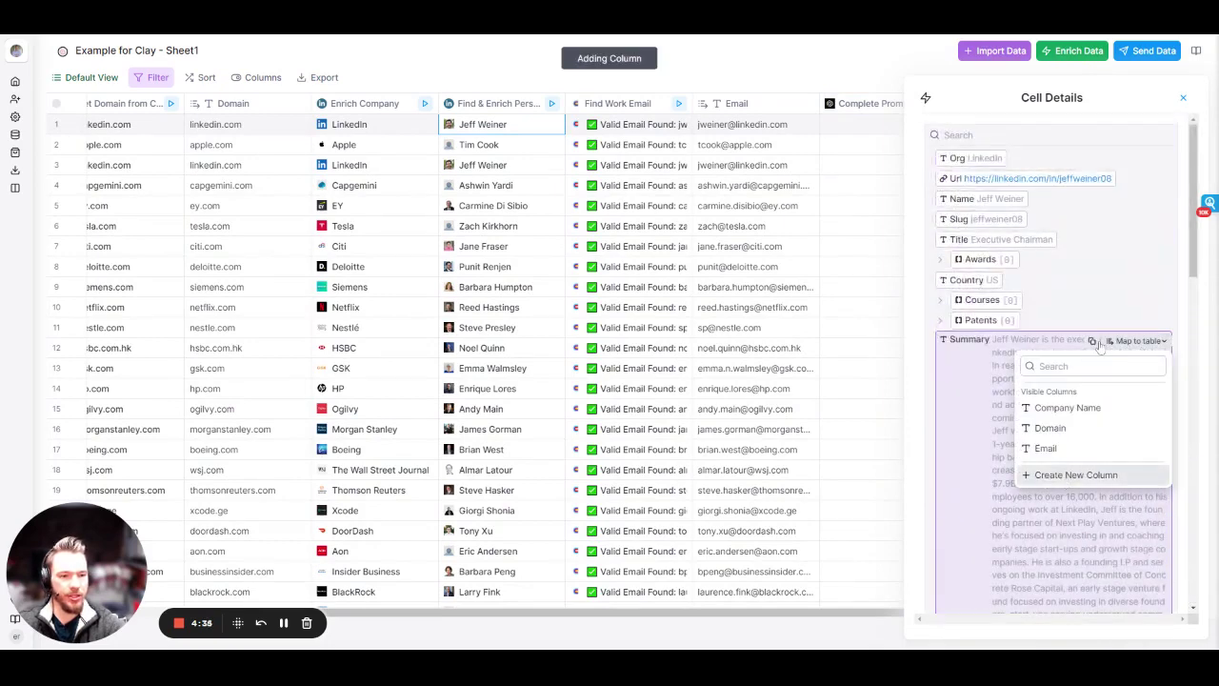
Reopen the Complete Prompt column's settings.
click(880, 117)
click(1183, 99)
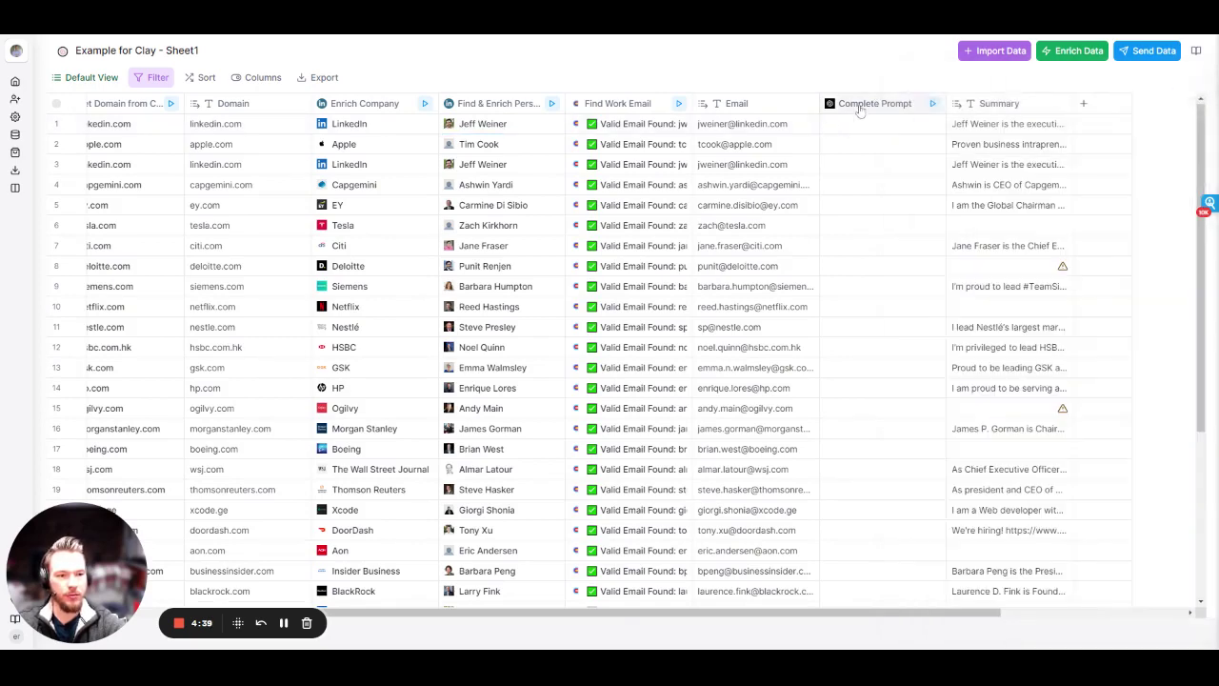
click(860, 110)
click(781, 154)
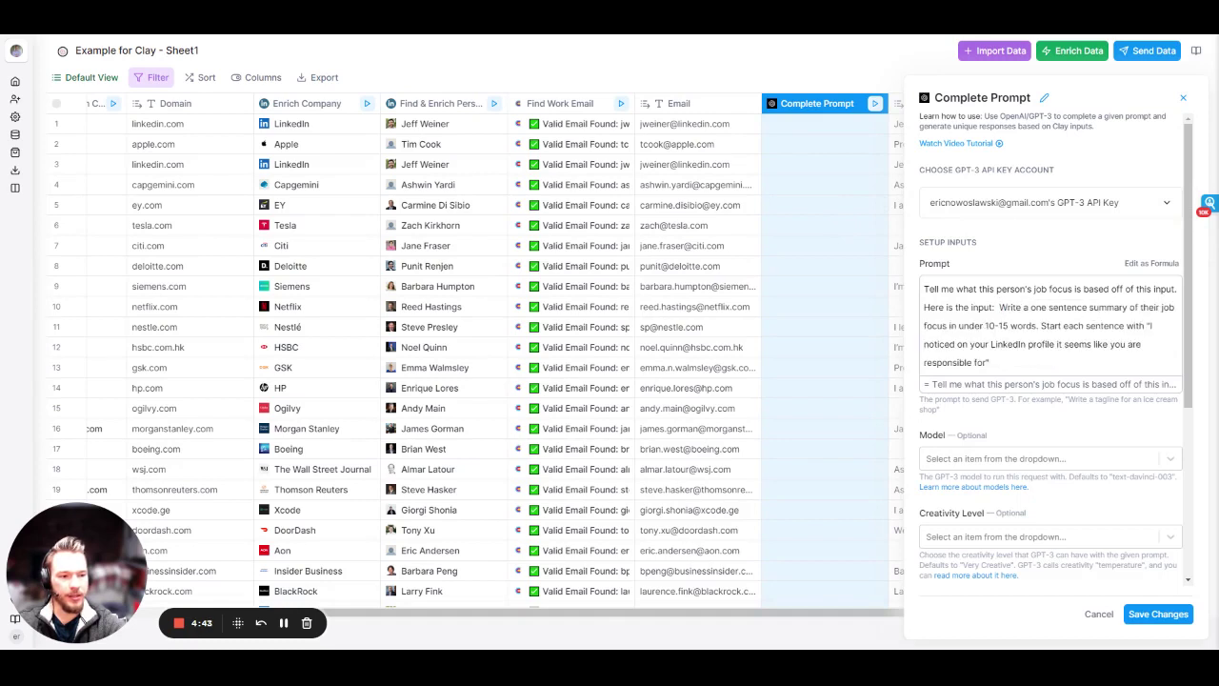
Insert the Find & Enrich Person summary field after 'Here is the input:' and save the prompt.
click(952, 372)
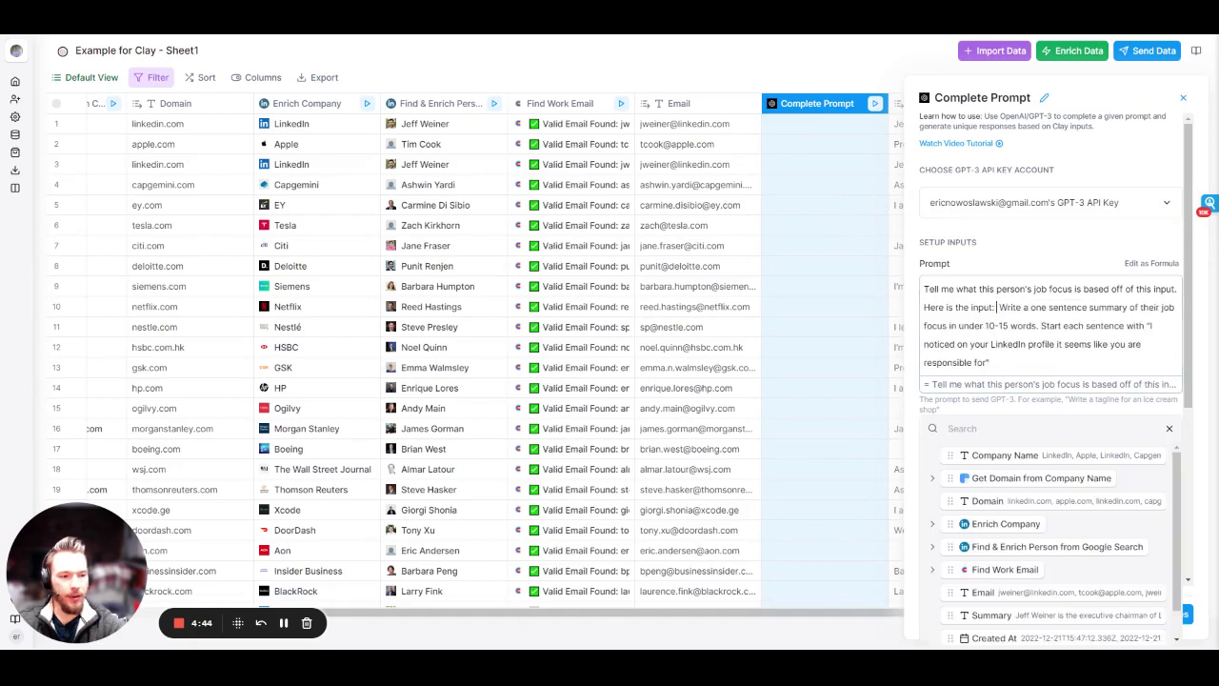
click(935, 550)
scroll(1036, 571, down, 10)
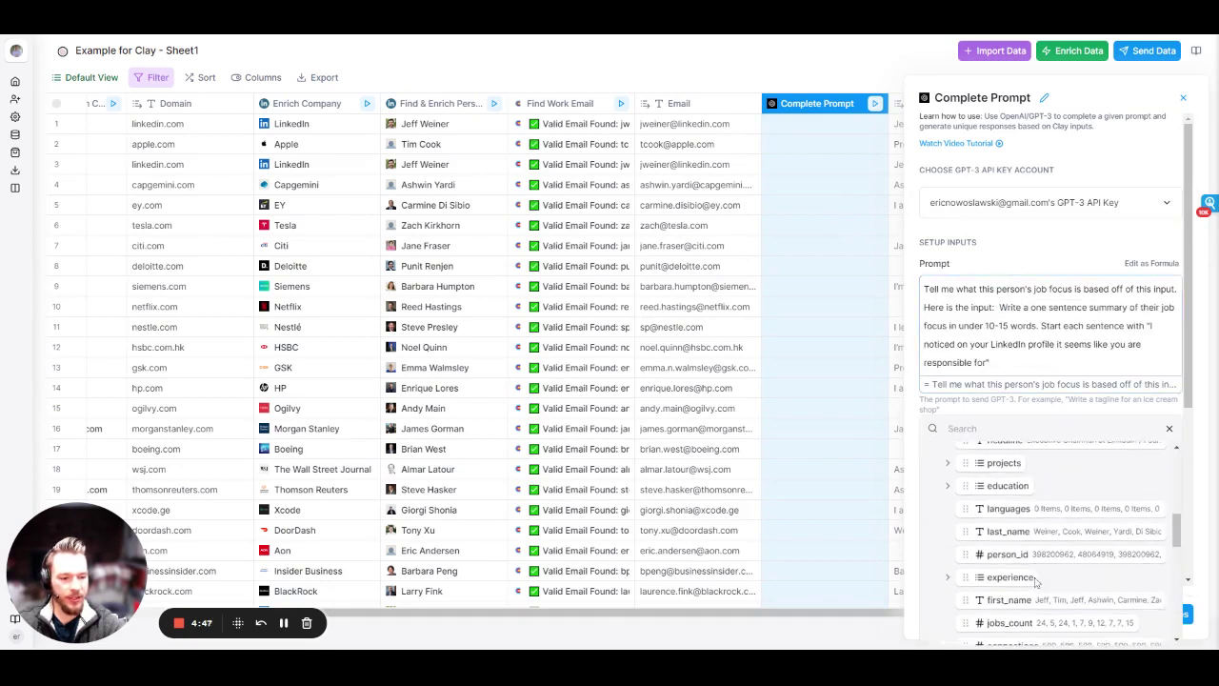
scroll(1036, 581, up, 3)
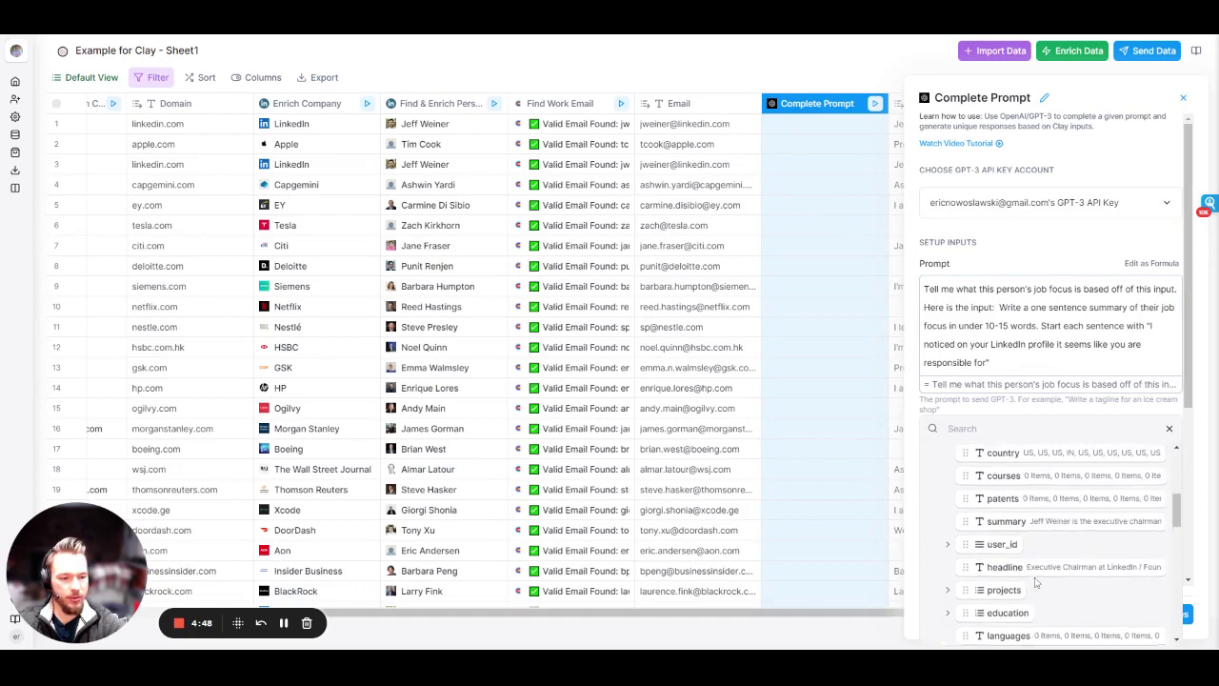
click(1011, 524)
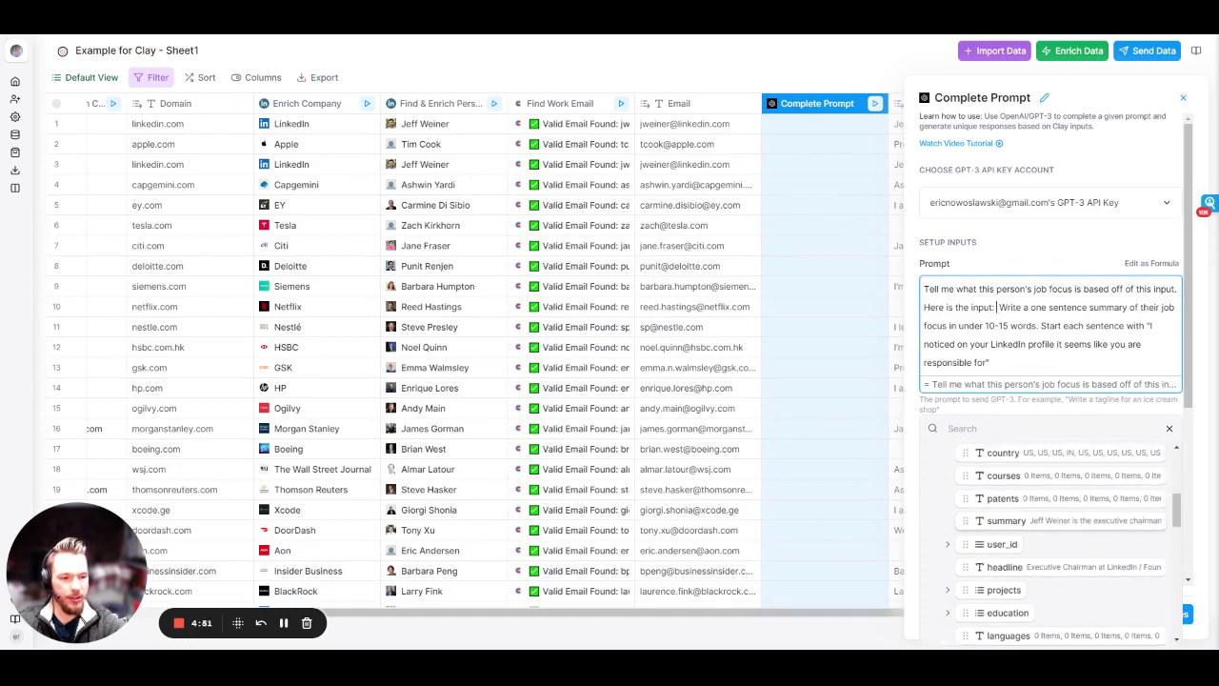
click(1006, 521)
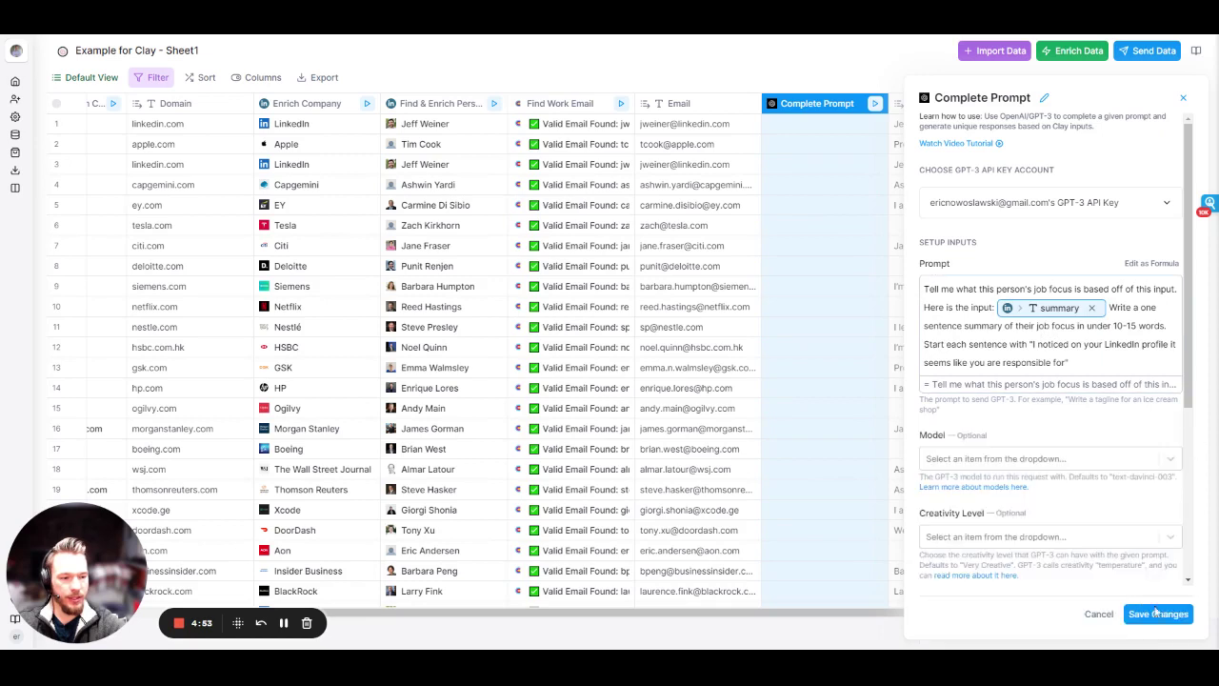
click(768, 403)
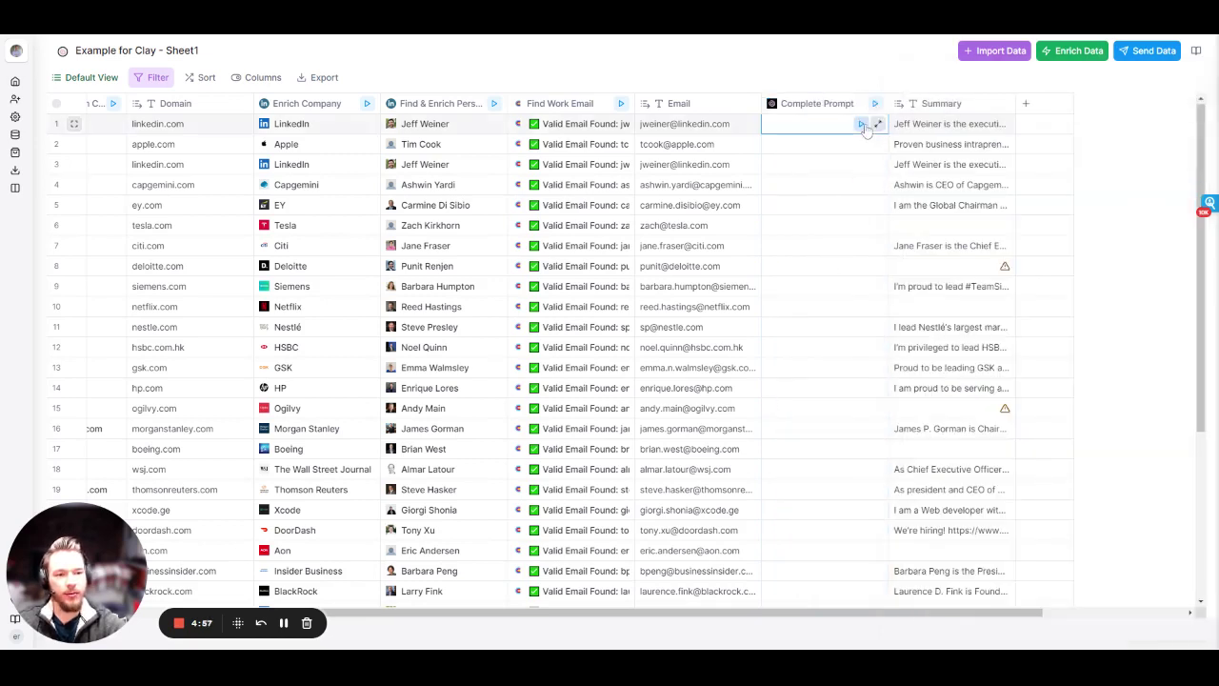
Run the Complete Prompt for rows 1–9.
click(861, 124)
click(861, 144)
click(861, 164)
click(861, 185)
click(861, 205)
click(861, 224)
click(861, 245)
click(861, 266)
click(861, 286)
Delete the Summary column and view row 1's generated completion.
click(951, 105)
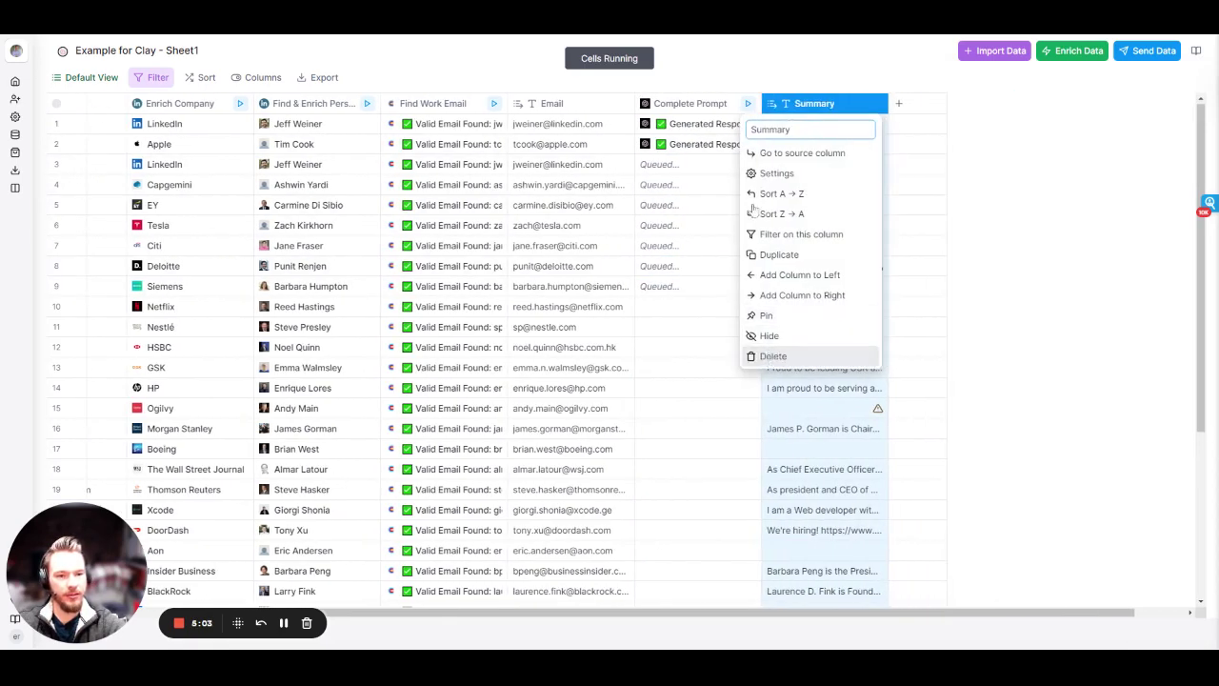
click(770, 354)
click(806, 124)
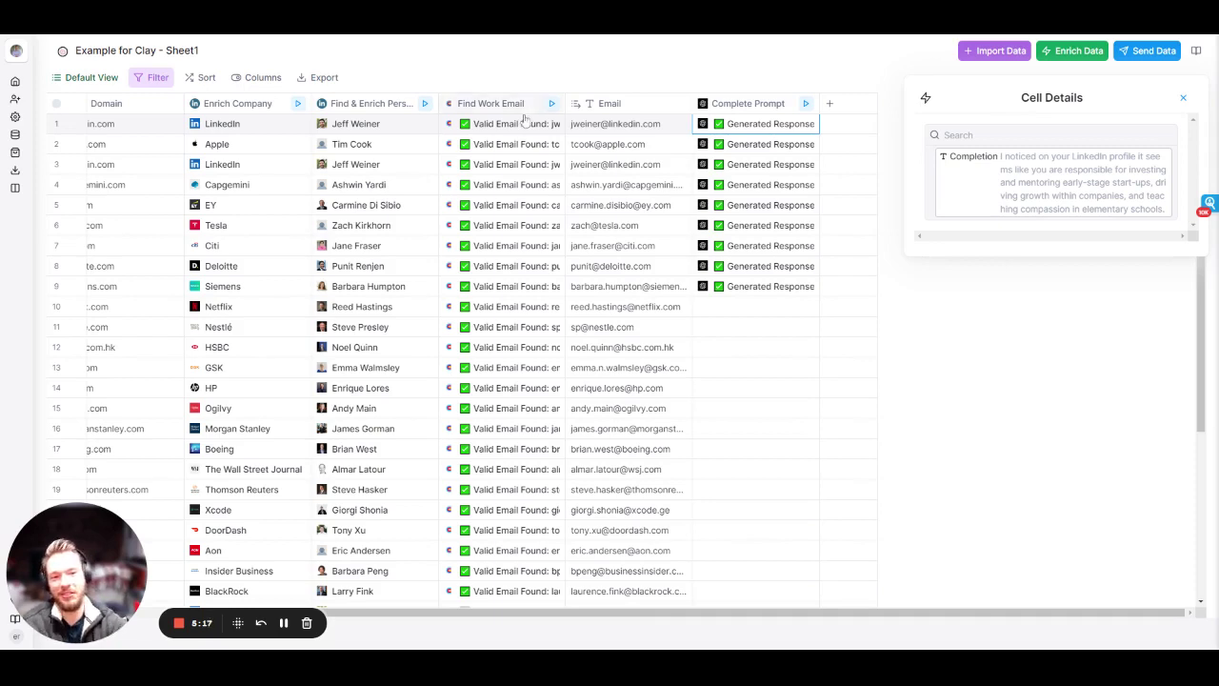
click(427, 129)
click(428, 125)
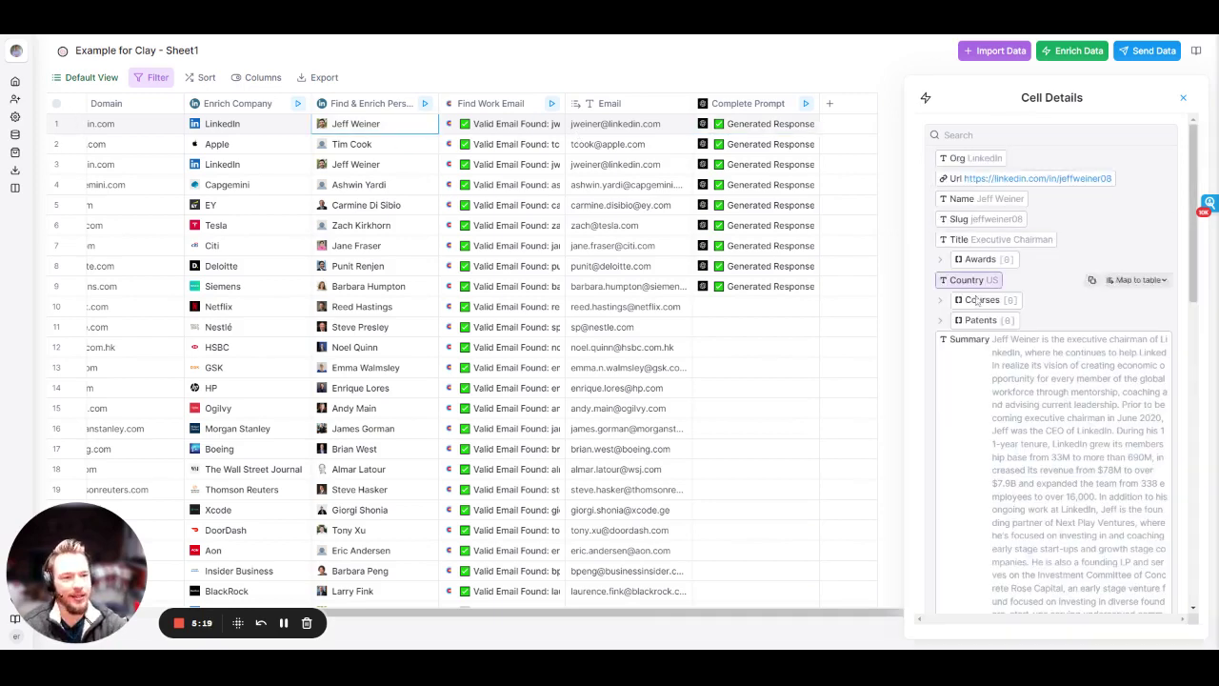
click(1136, 340)
click(1061, 482)
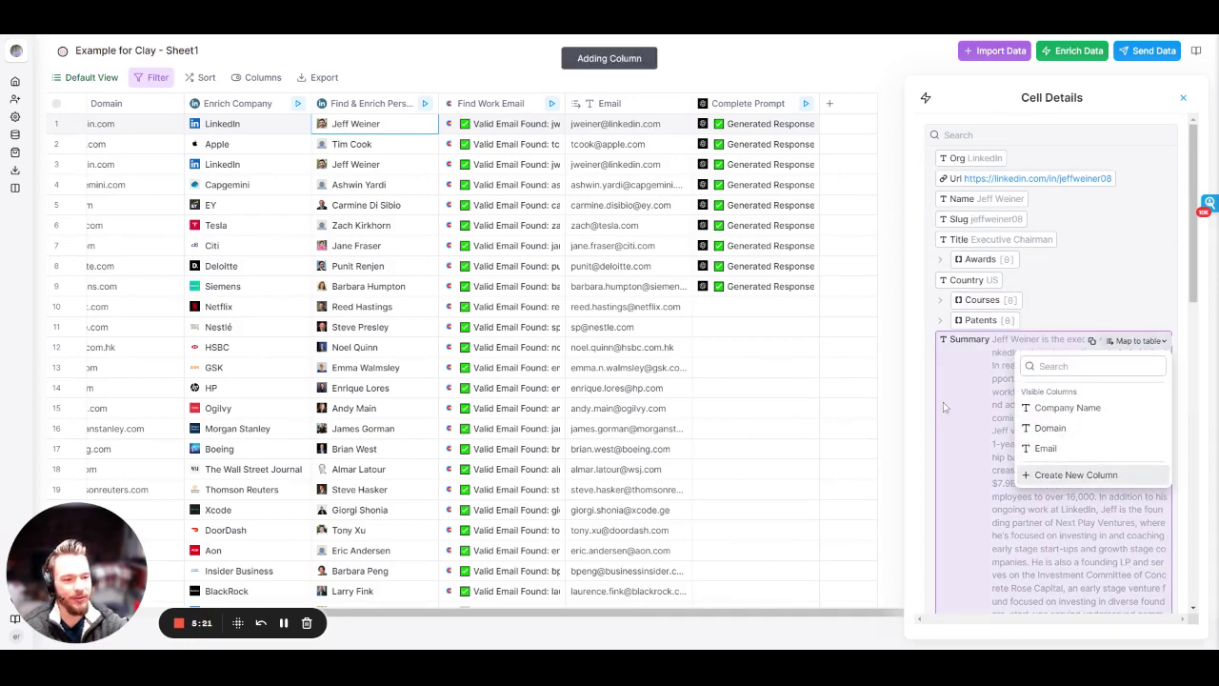
click(1185, 97)
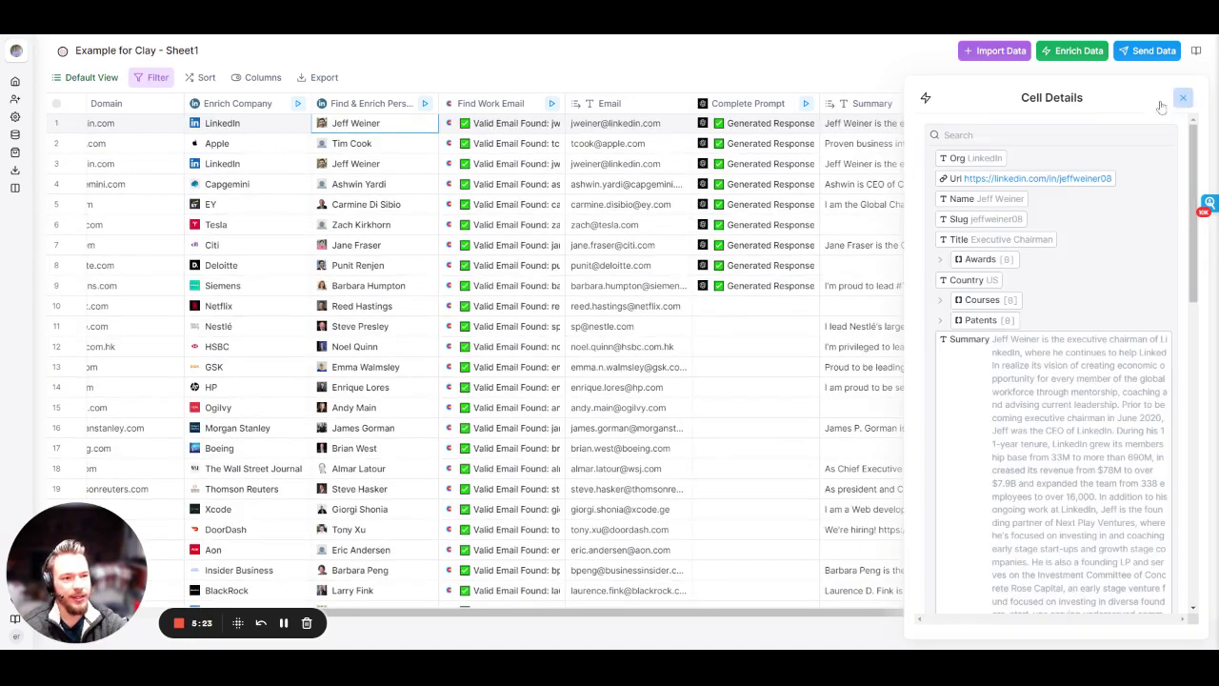
click(1185, 97)
double_click(855, 134)
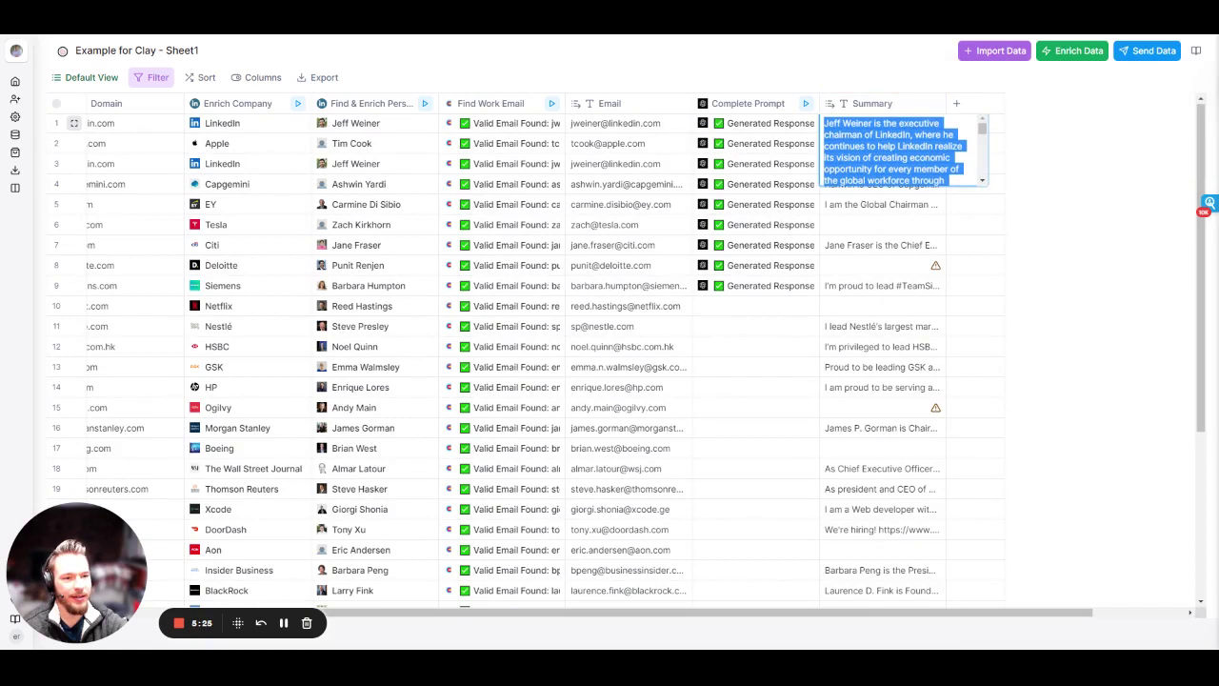
scroll(895, 152, down, 3)
key(Escape)
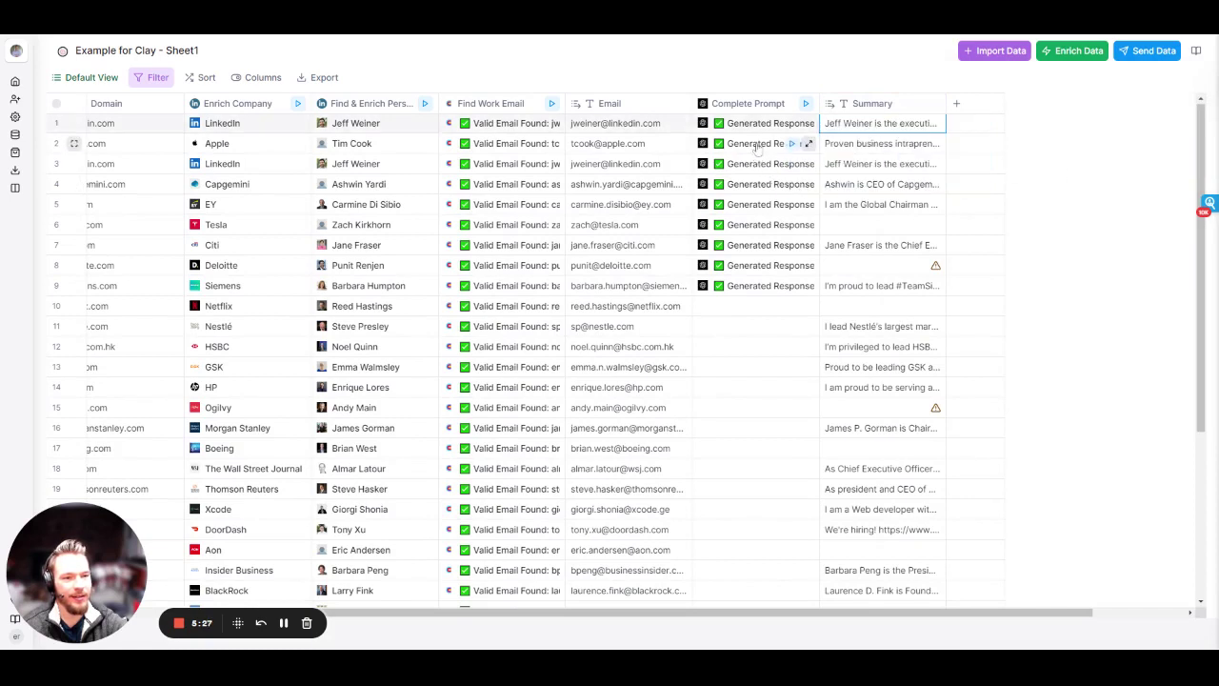
click(755, 145)
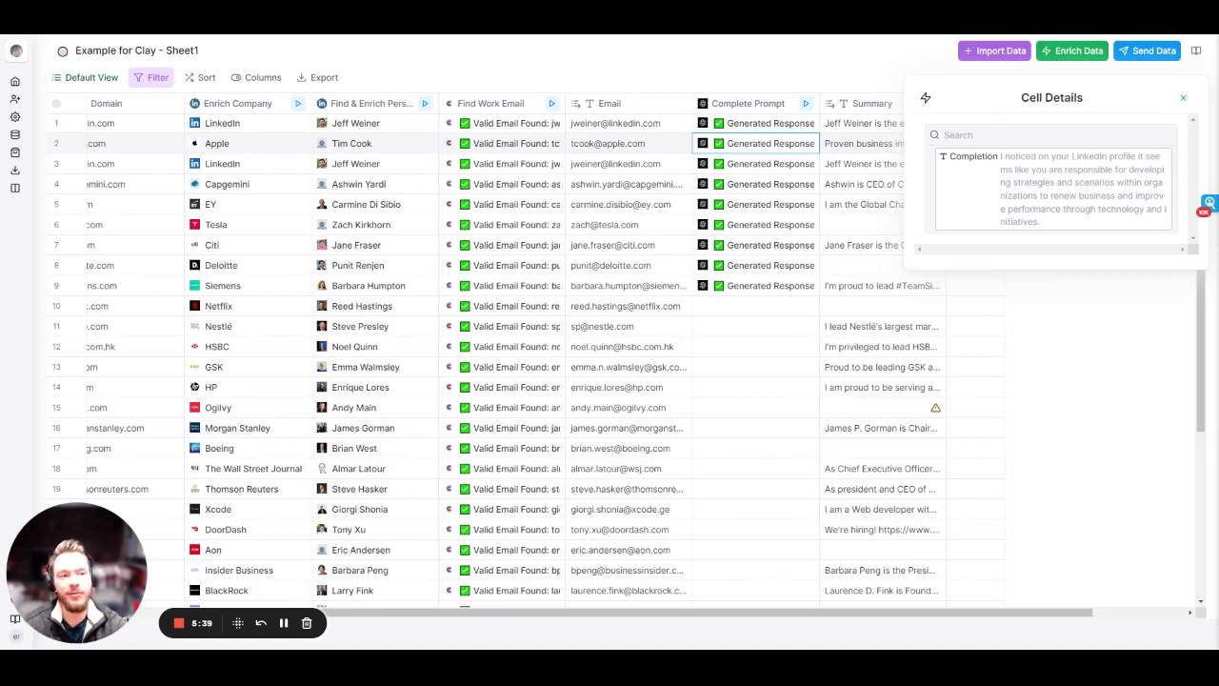
click(752, 163)
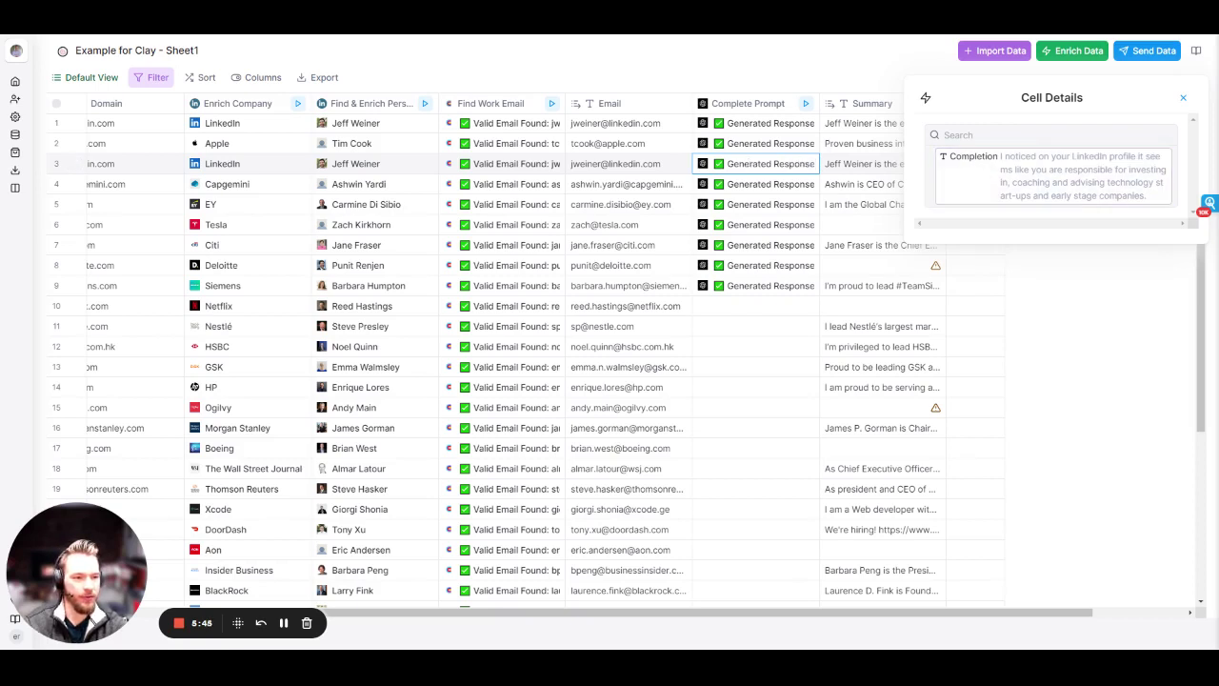
mouse_move(1076, 200)
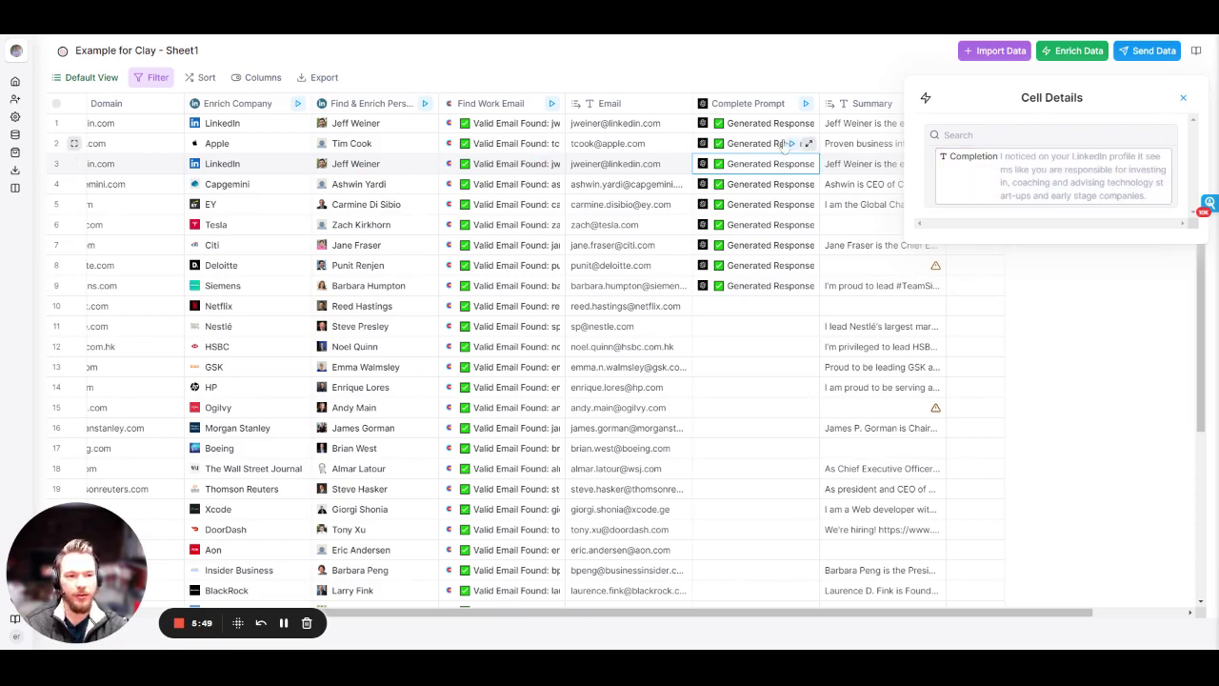
click(758, 126)
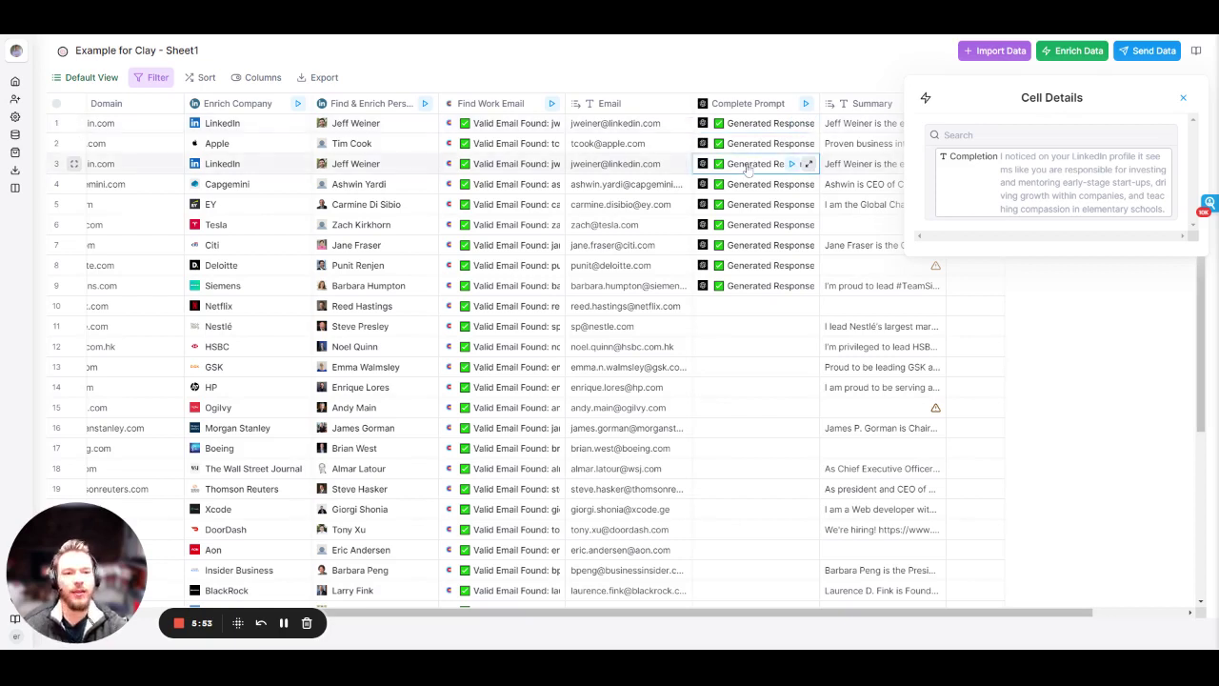
click(748, 166)
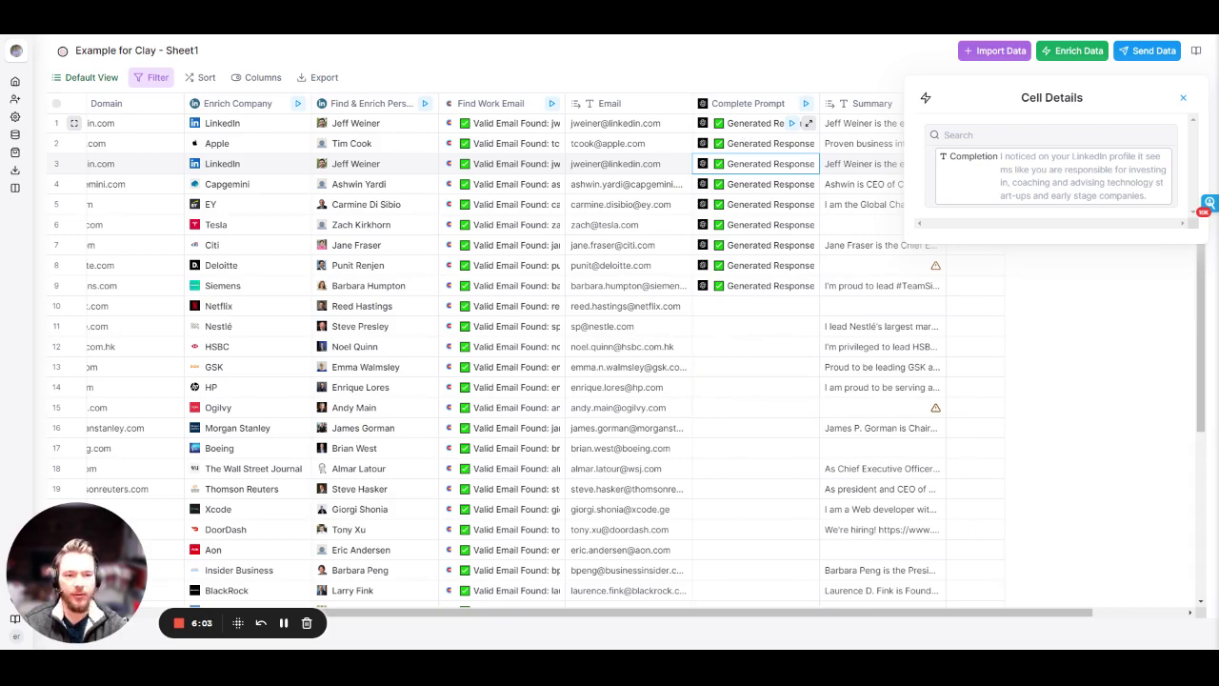
click(1183, 100)
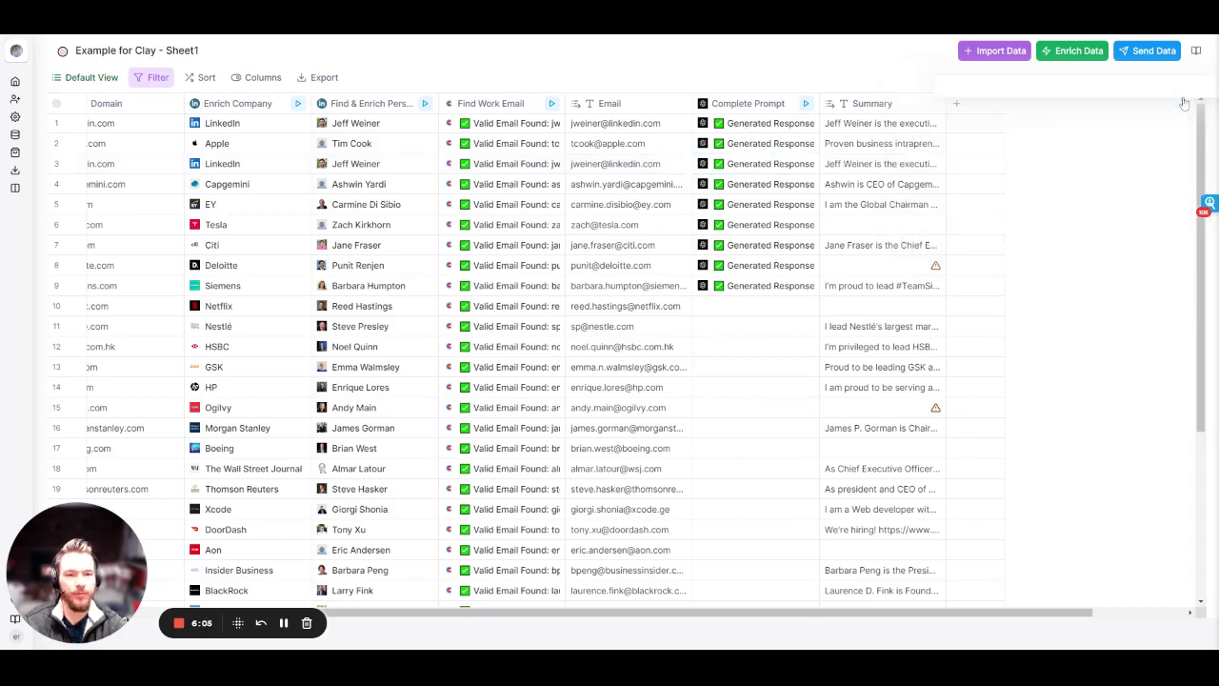
click(809, 245)
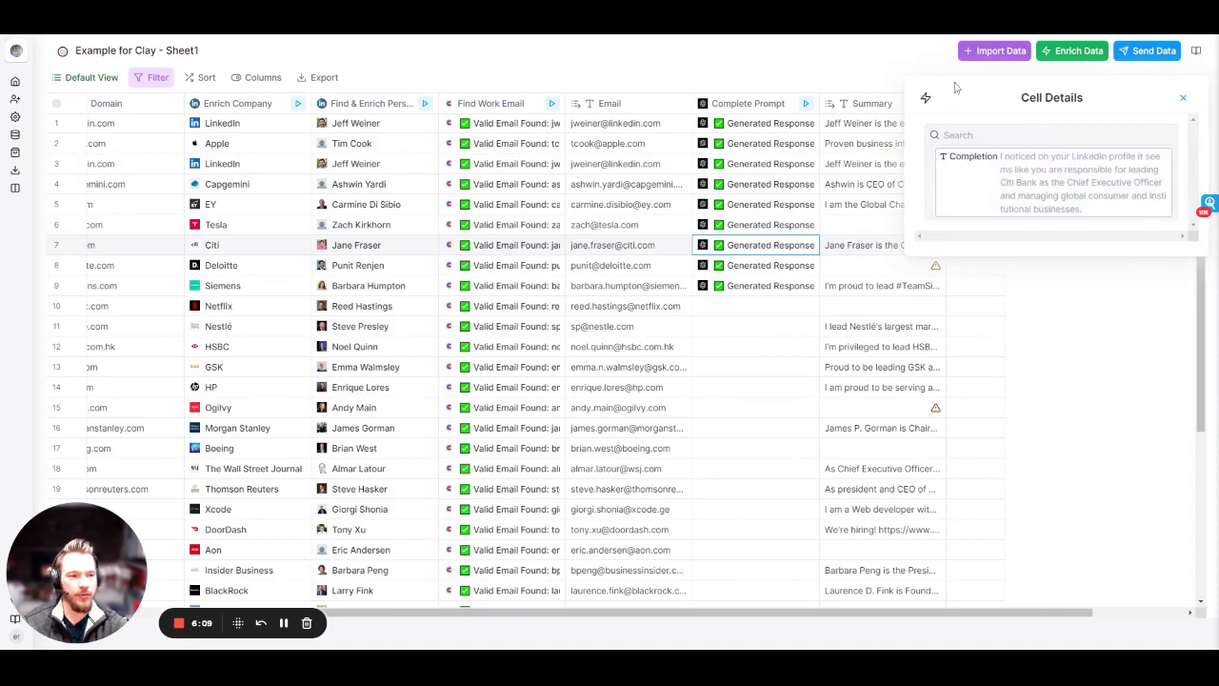
mouse_move(1057, 177)
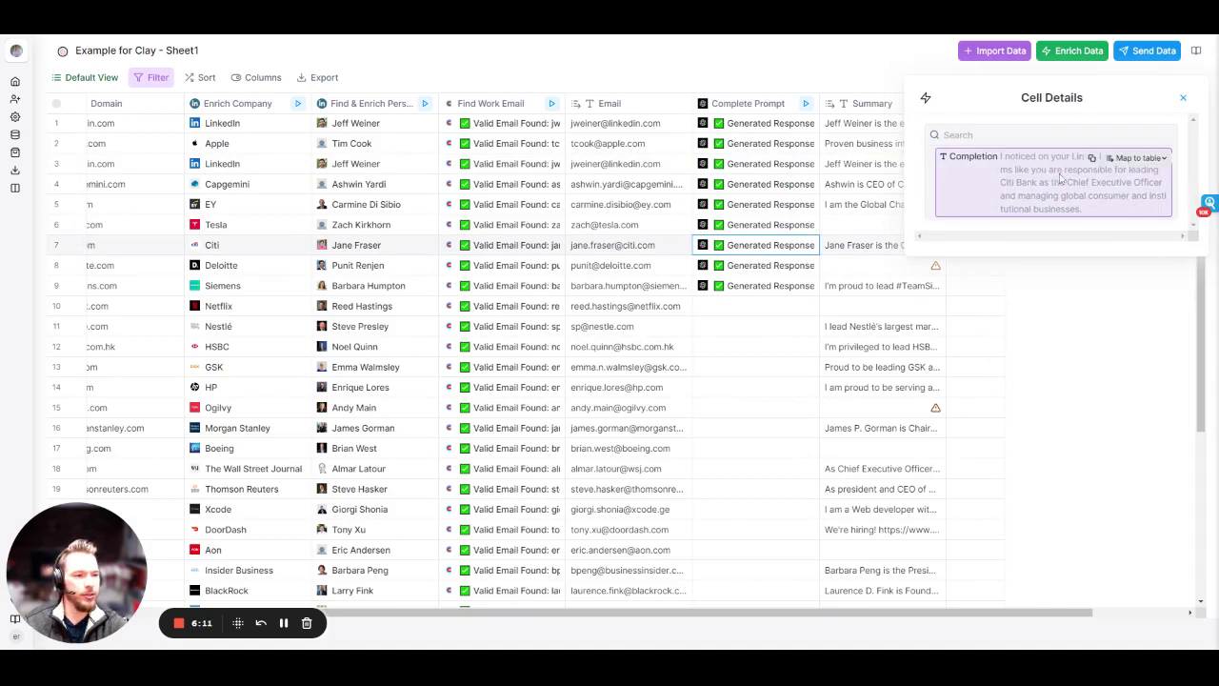
click(1183, 97)
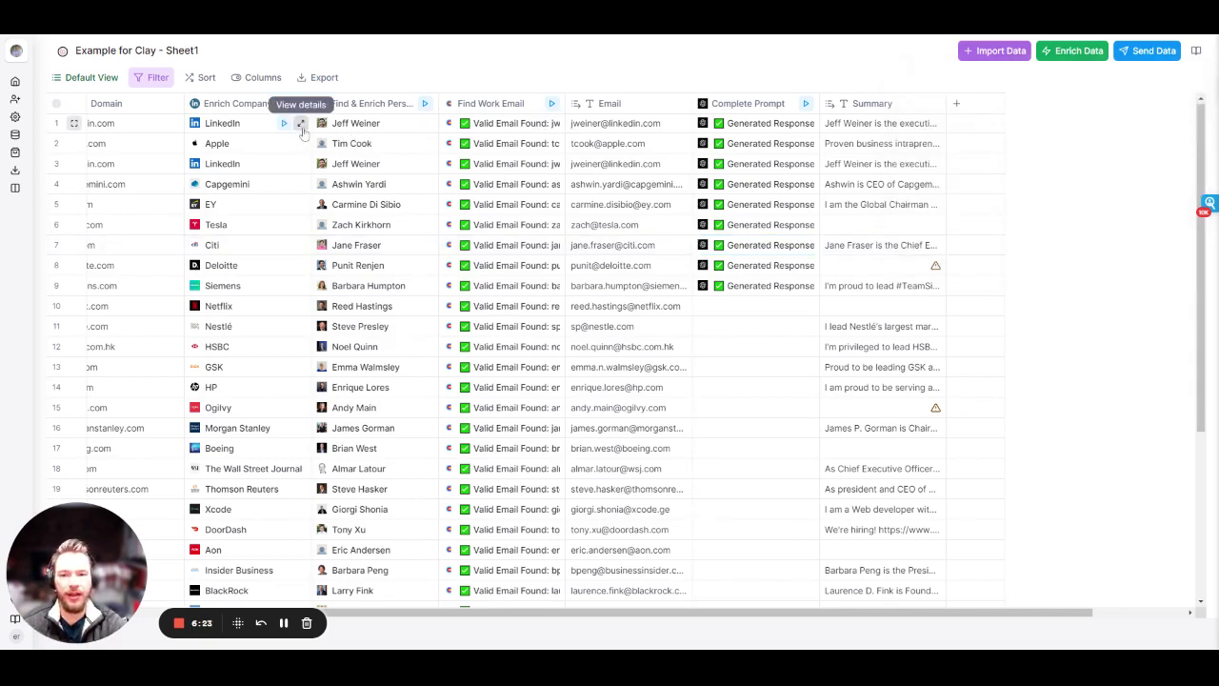
Map the enriched company's LinkedIn description into a new Description column.
click(301, 125)
scroll(1109, 373, down, 3)
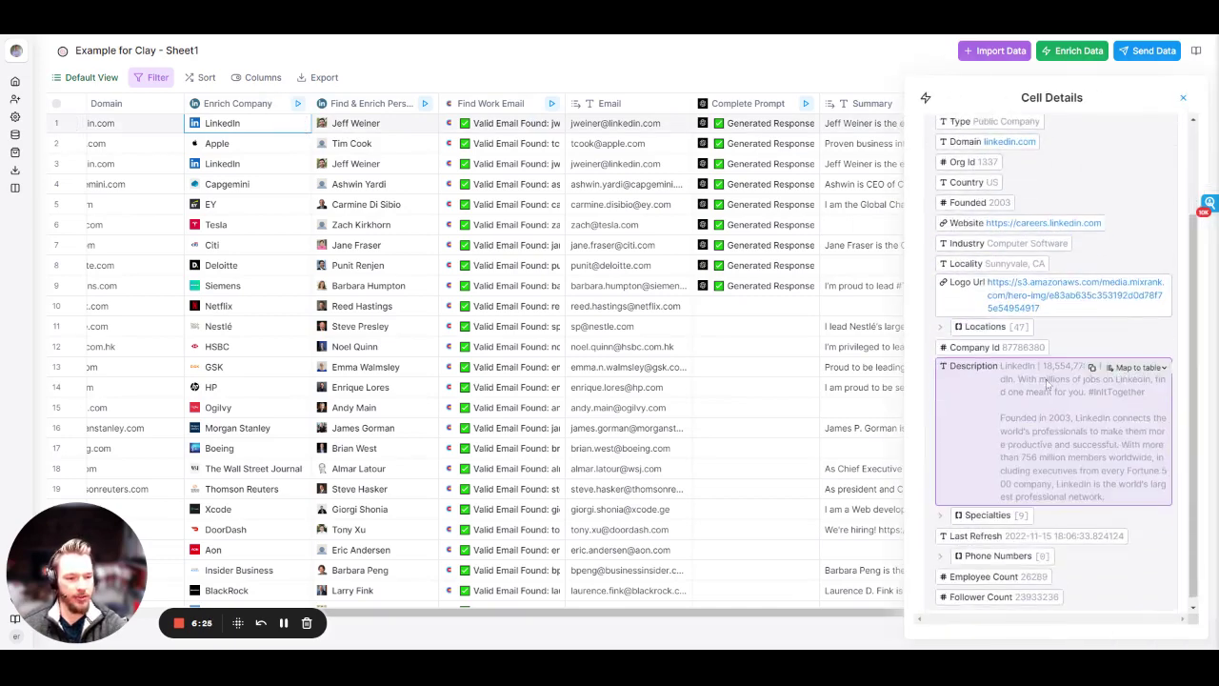
click(1116, 361)
click(1067, 515)
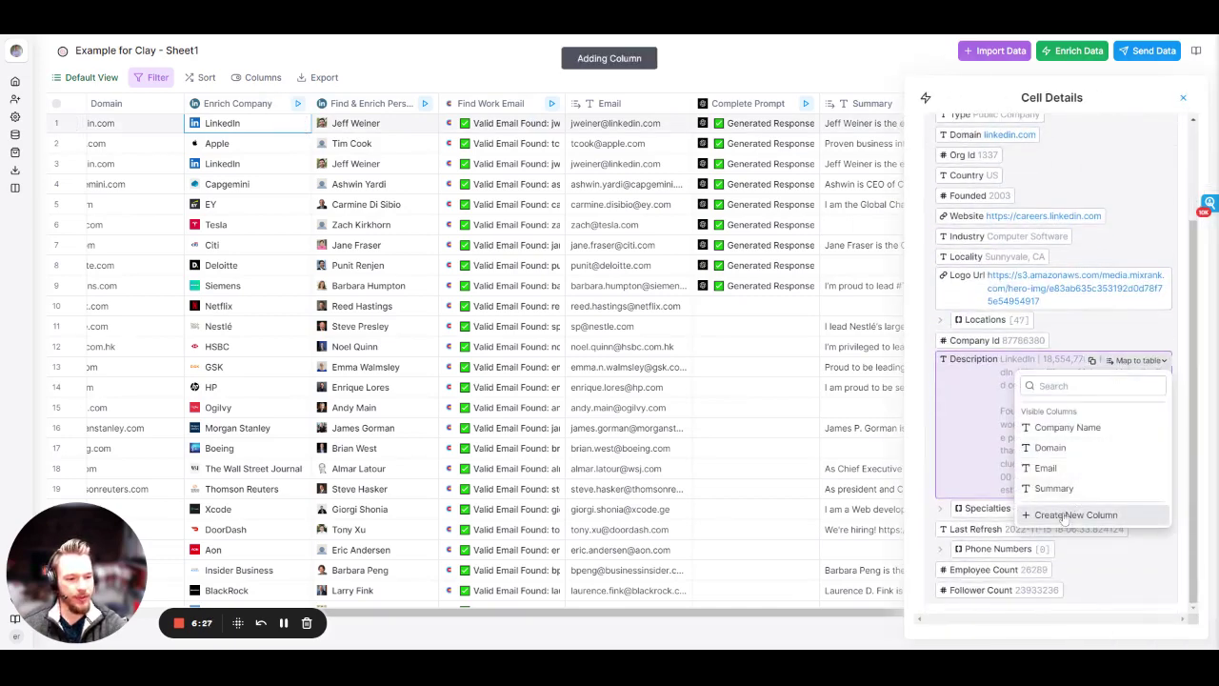
click(1183, 97)
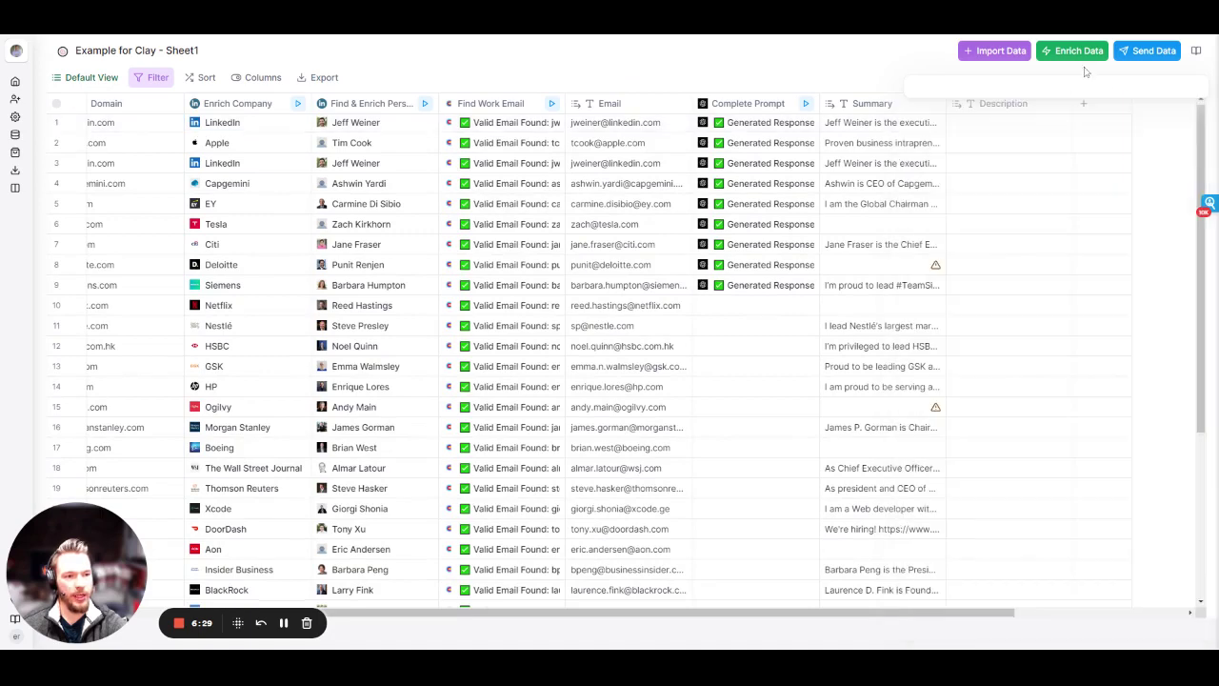
click(1076, 51)
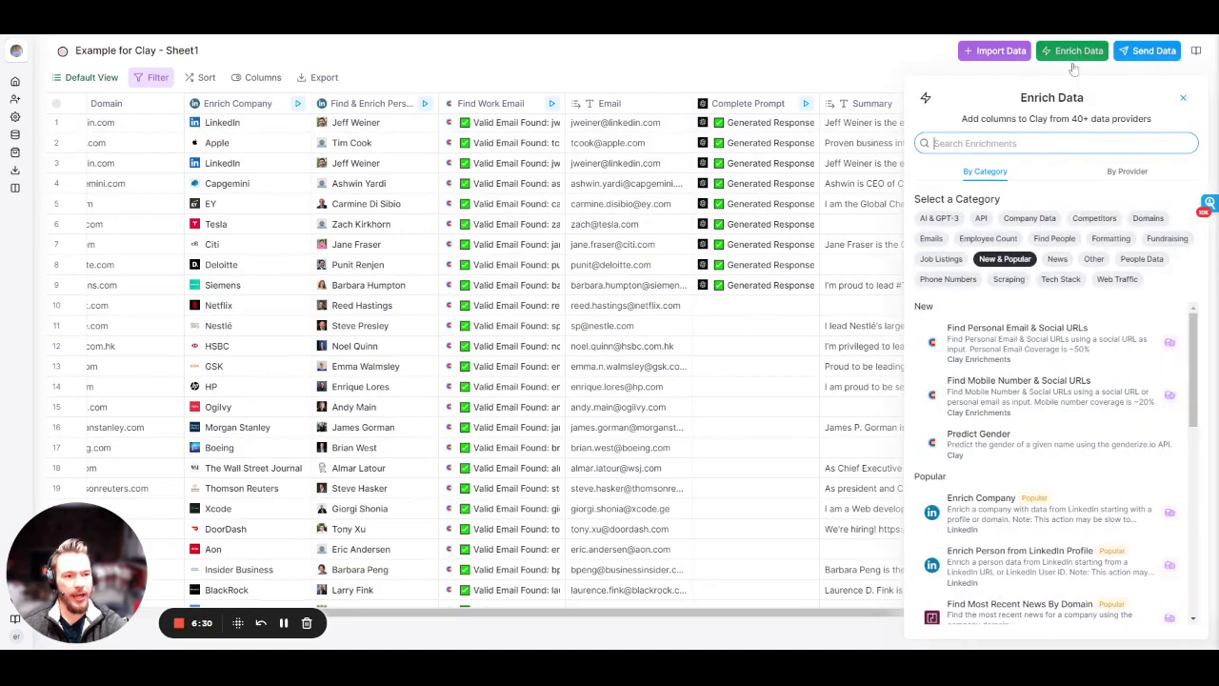
Add a Complete Prompt column asking 'Tell what this company's mission is based on this input. Here is the input:'.
click(942, 219)
click(986, 343)
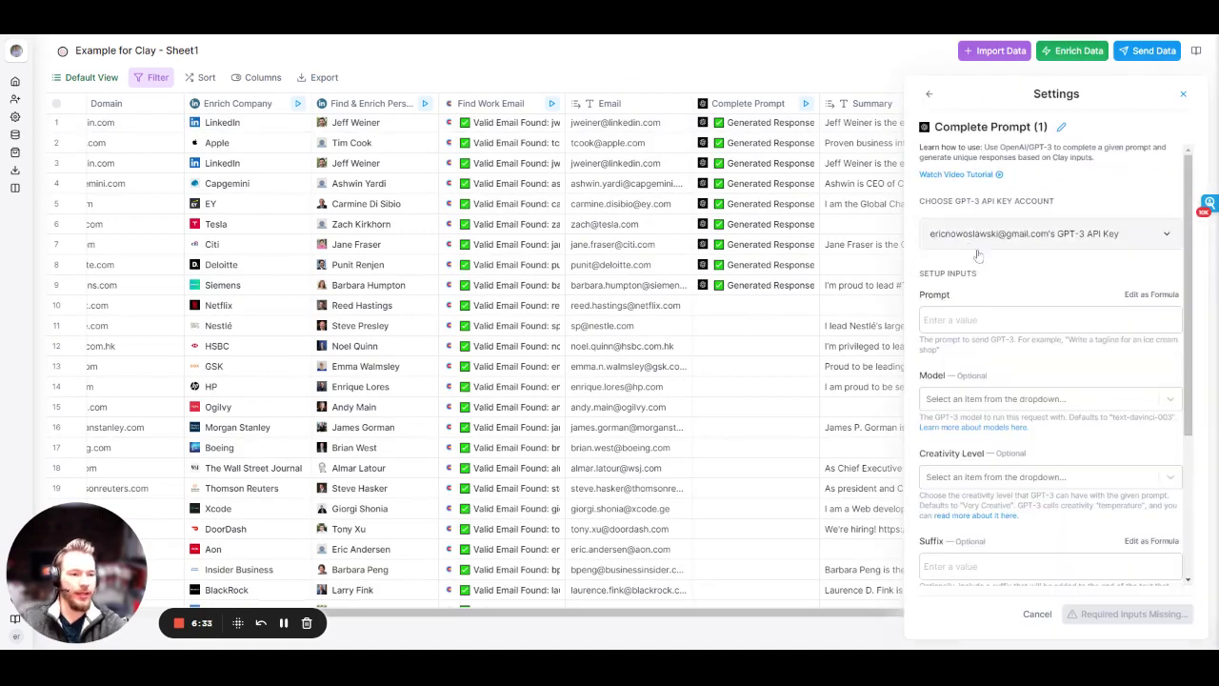
click(981, 320)
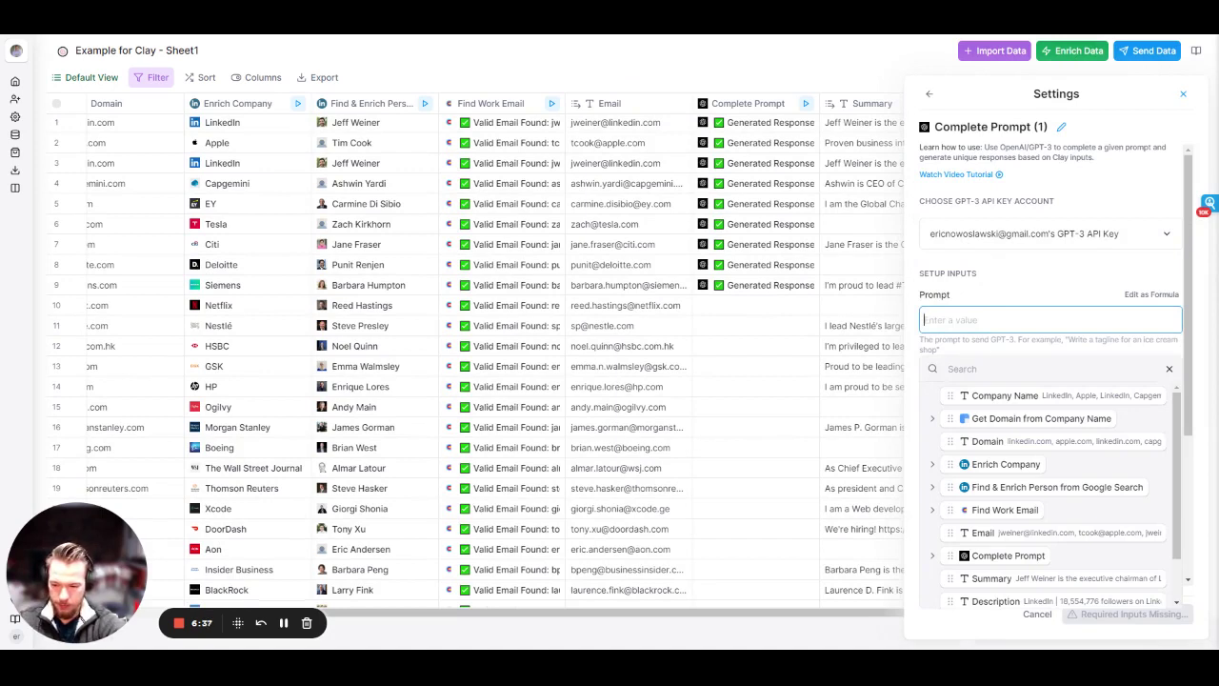
text(Tell me)
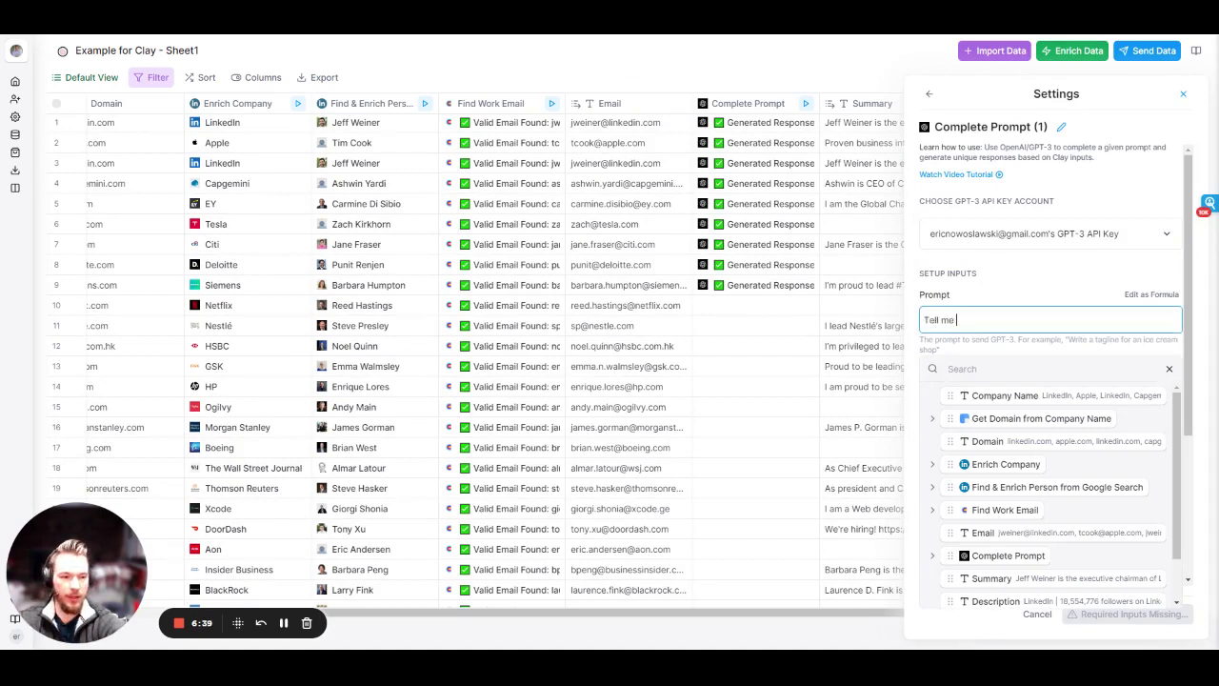
text(what this com)
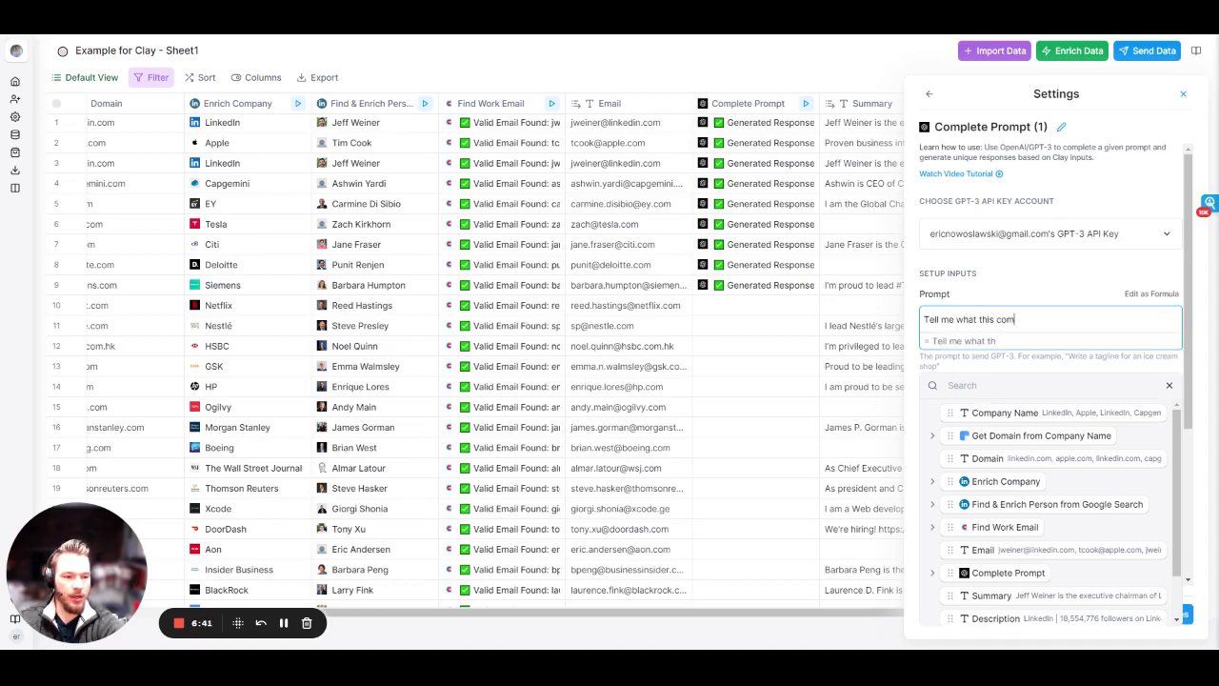
text(pany's mission is based on this inpu)
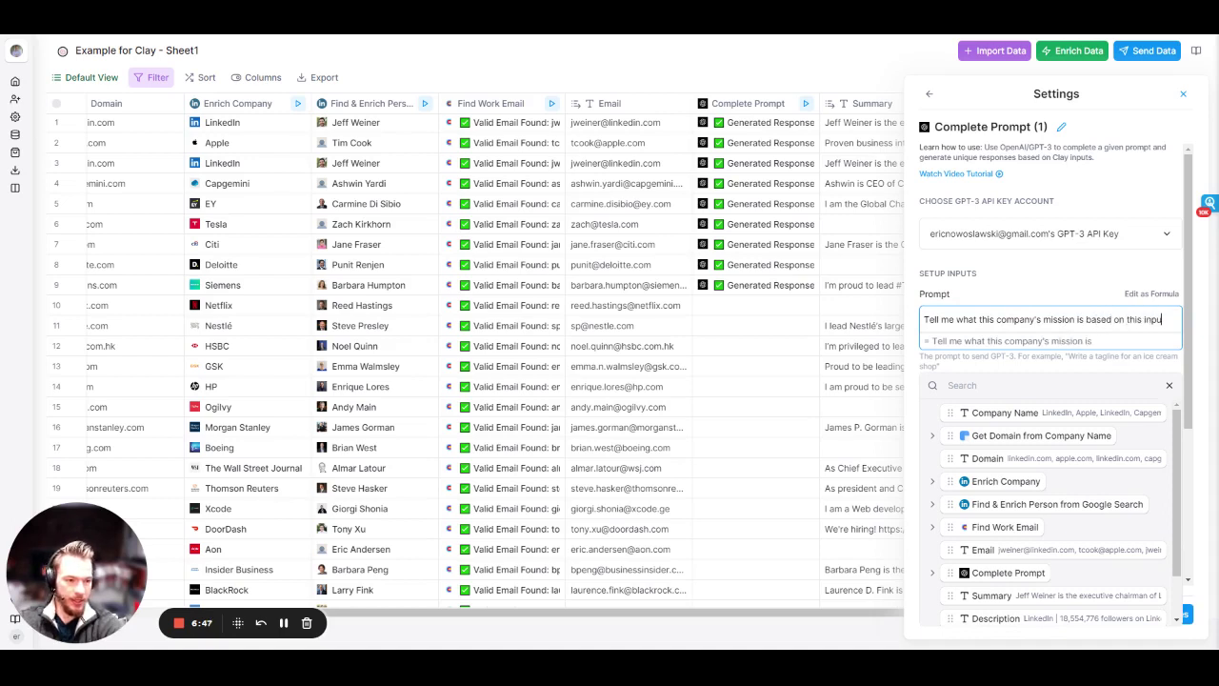
text(t.)
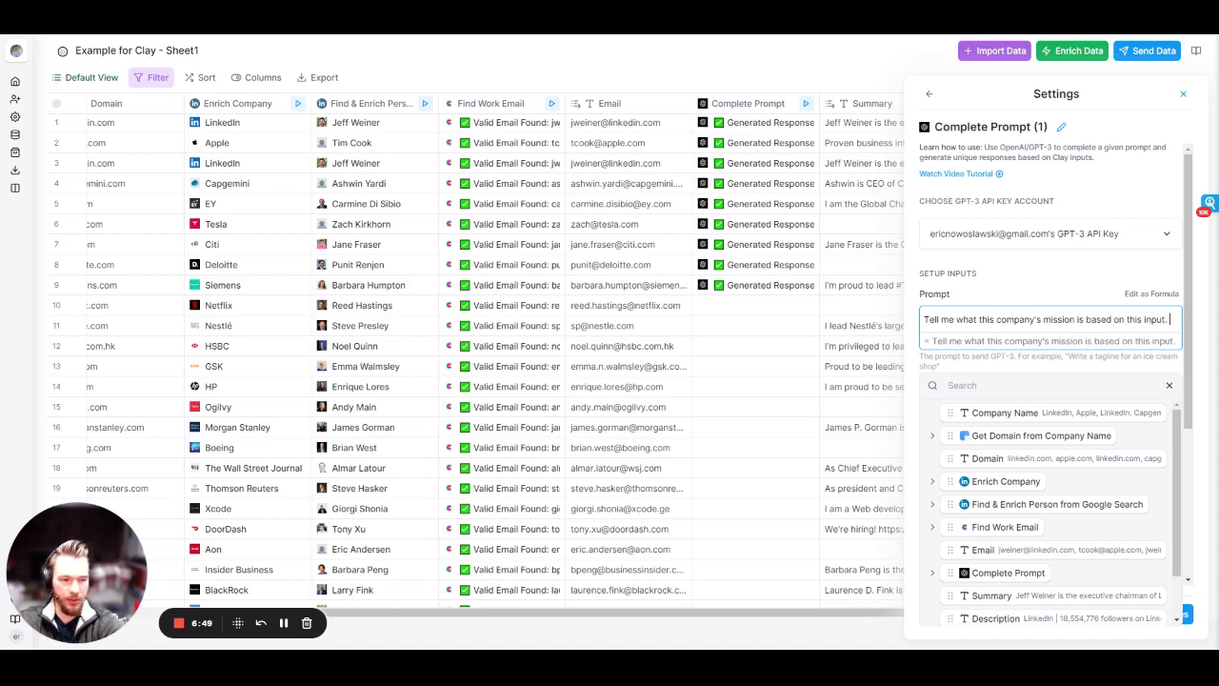
key(Return)
text(He)
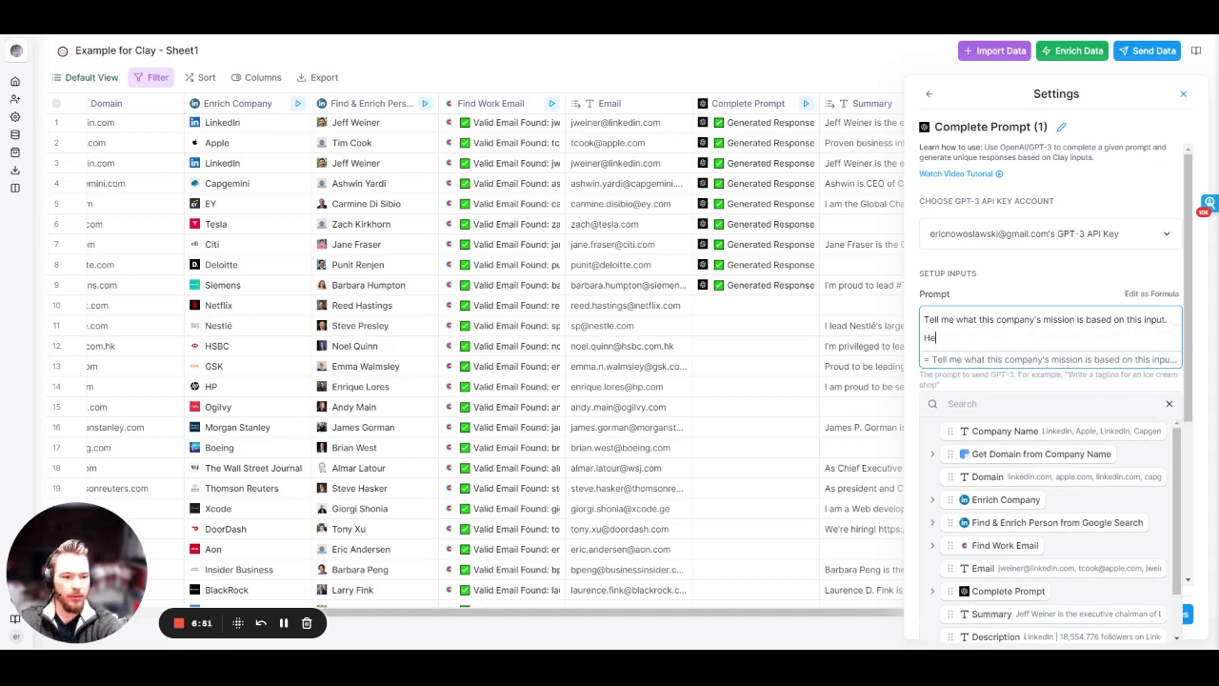
text(re is the input:)
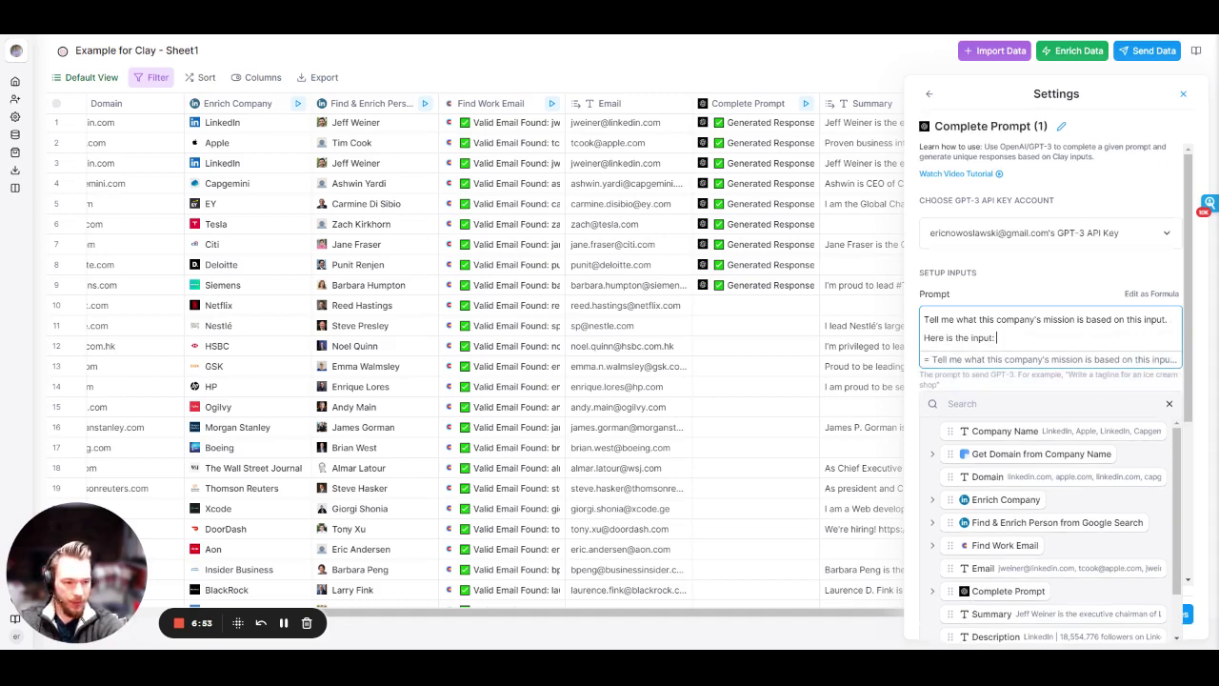
Insert the Enrich Company description field as the prompt input.
click(932, 499)
scroll(1005, 492, down, 1)
scroll(1004, 491, down, 4)
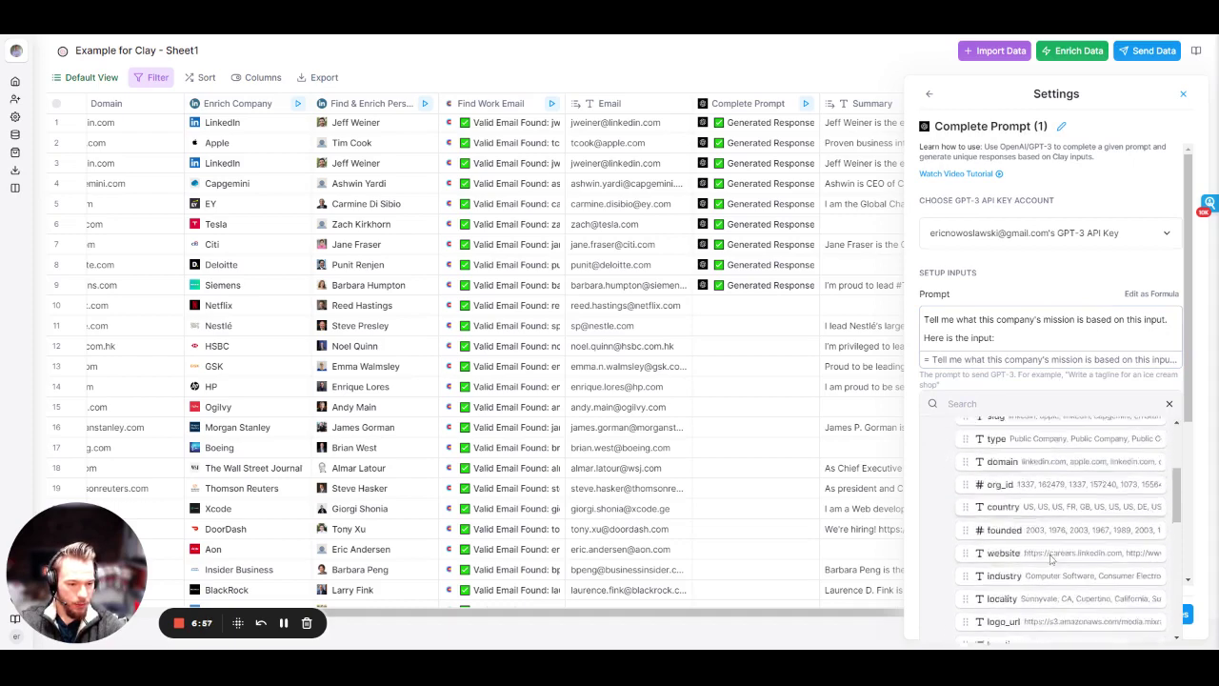
scroll(1052, 559, down, 5)
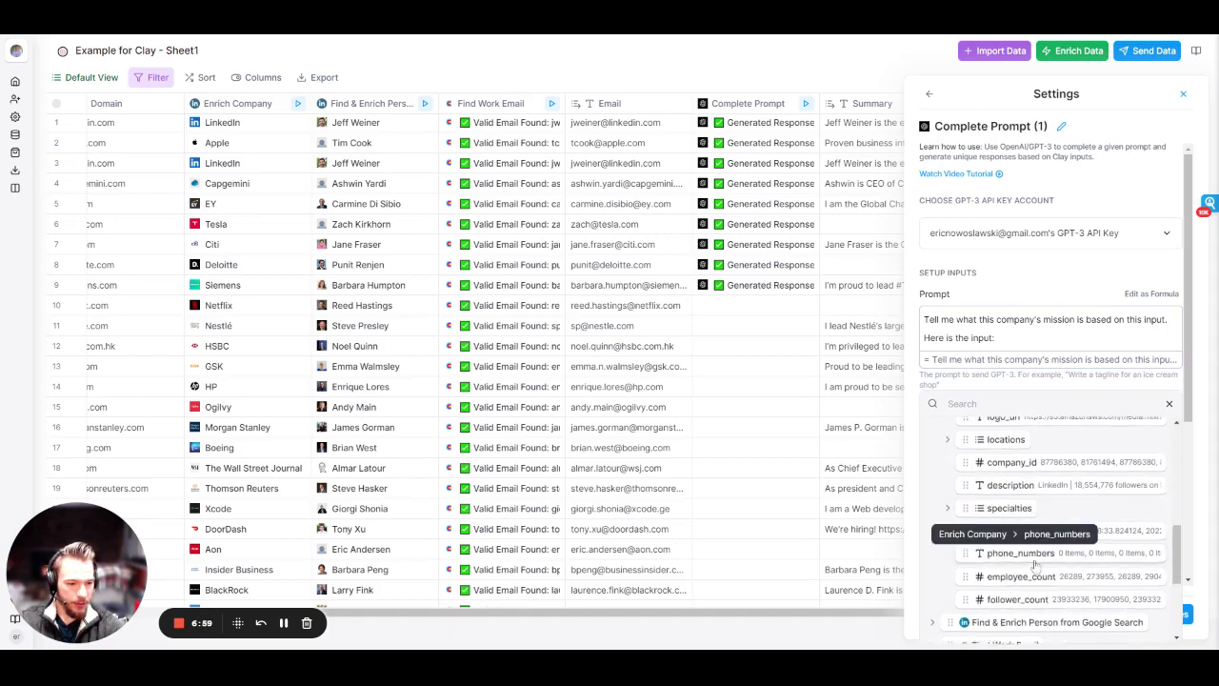
scroll(1035, 563, up, 5)
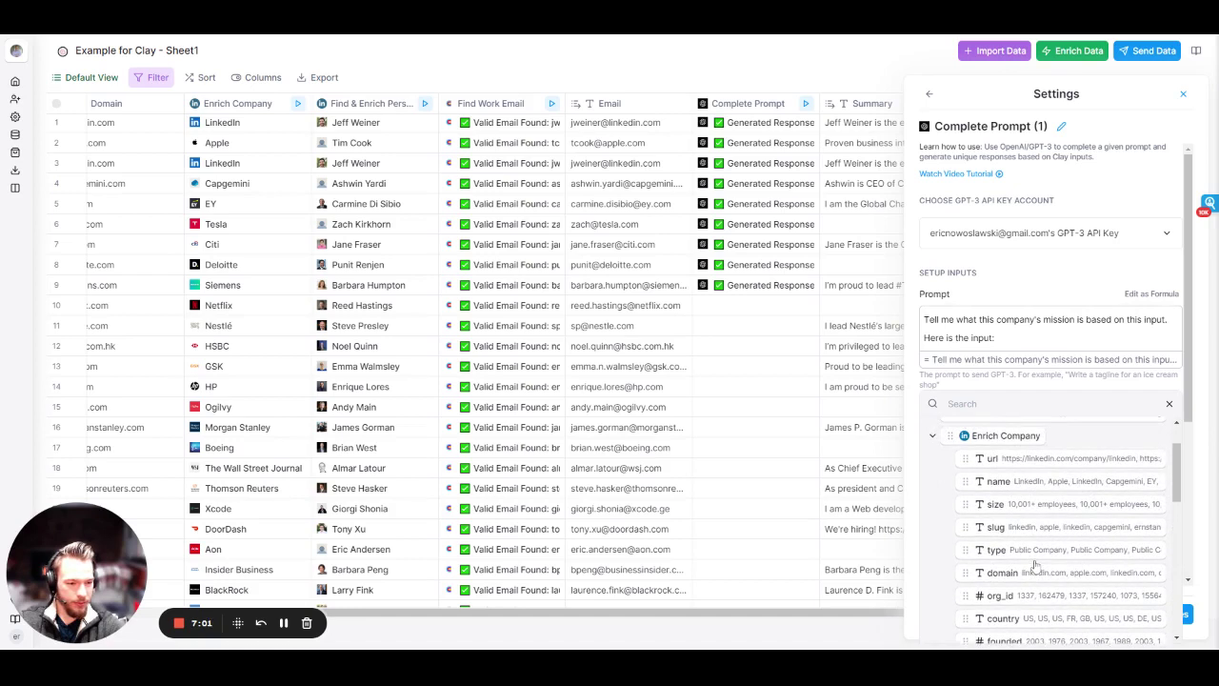
scroll(1036, 565, down, 3)
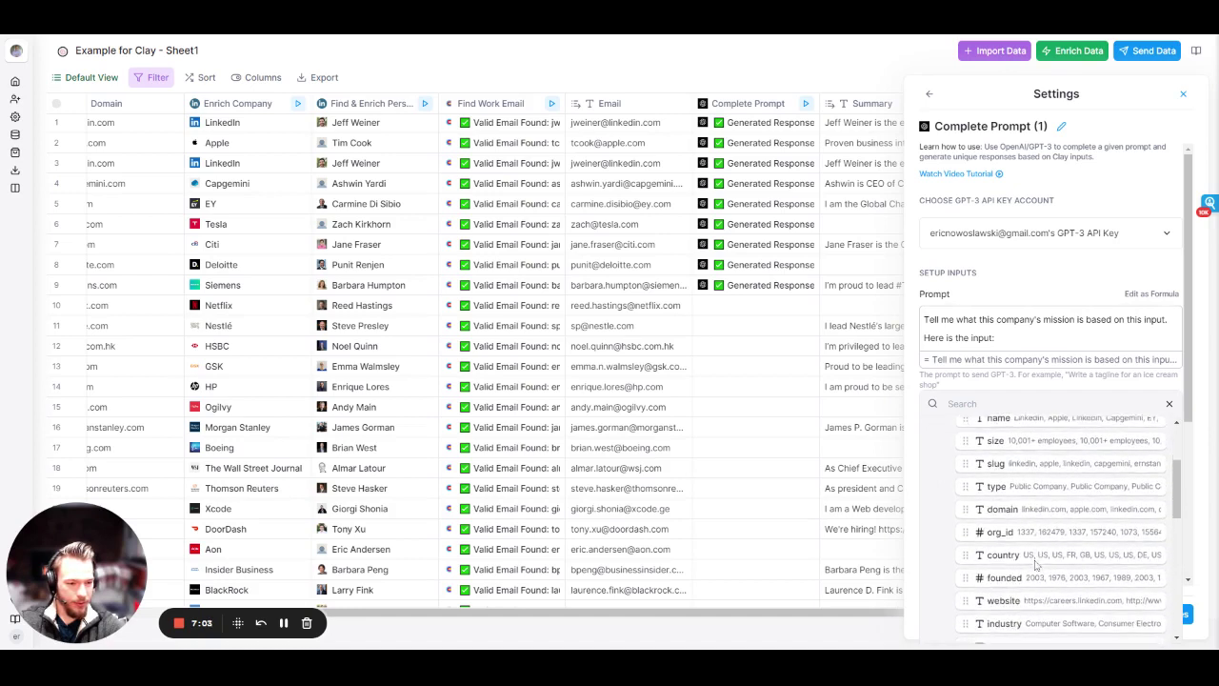
scroll(1036, 565, down, 4)
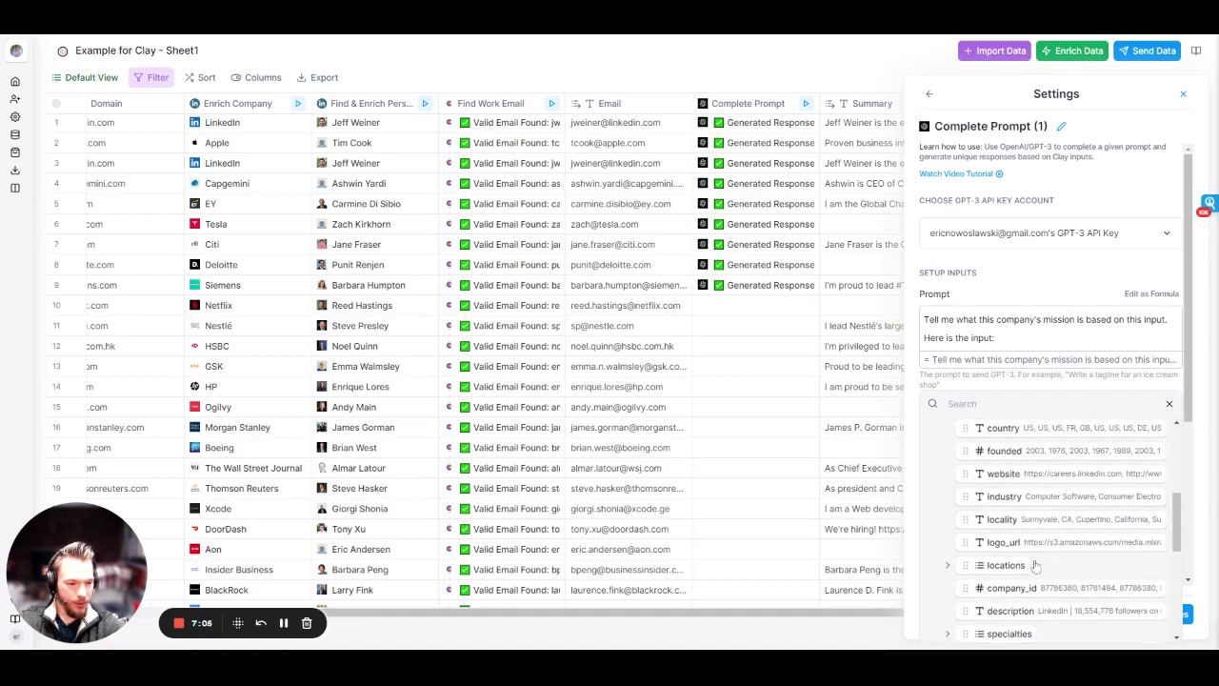
click(1050, 483)
Request a 10-15 word line 'It looks like your mission at [company name] is to' and save.
click(1137, 336)
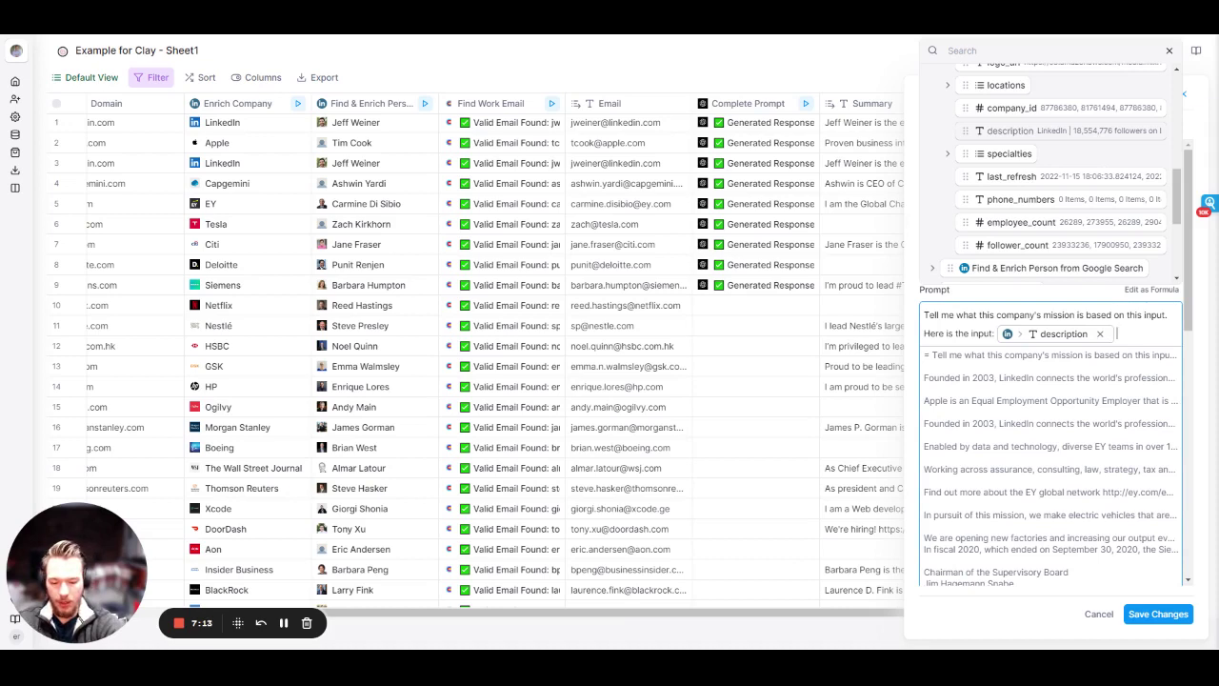
text(Please give )
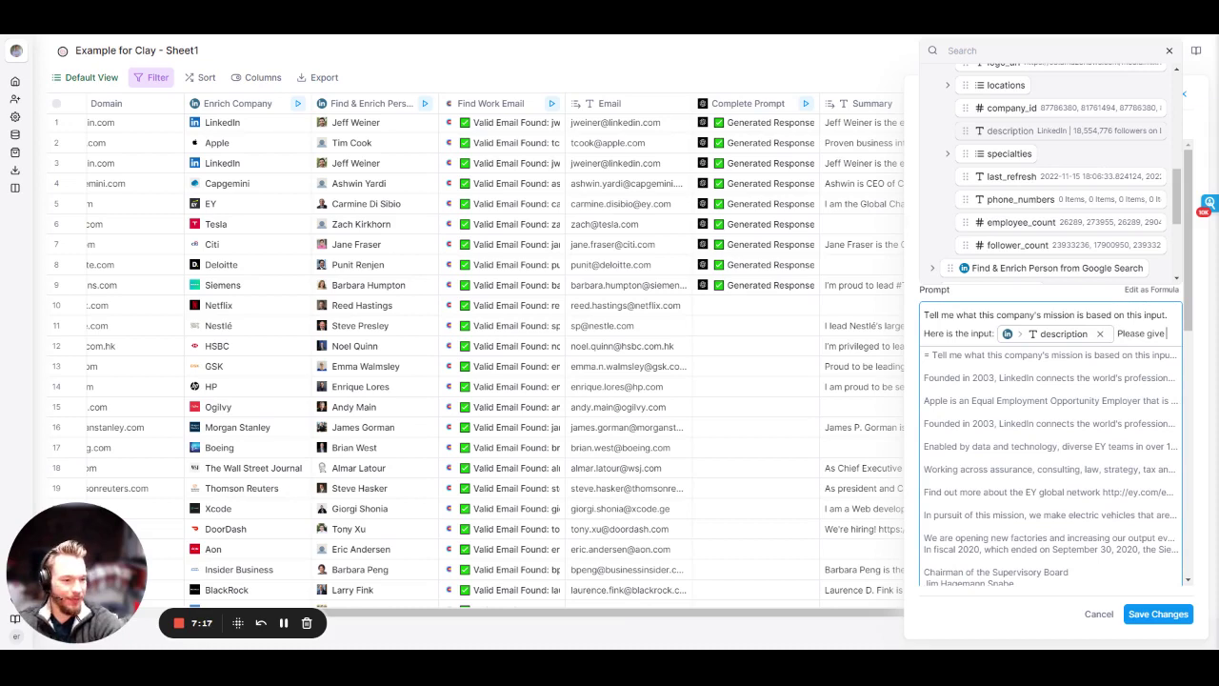
text(me)
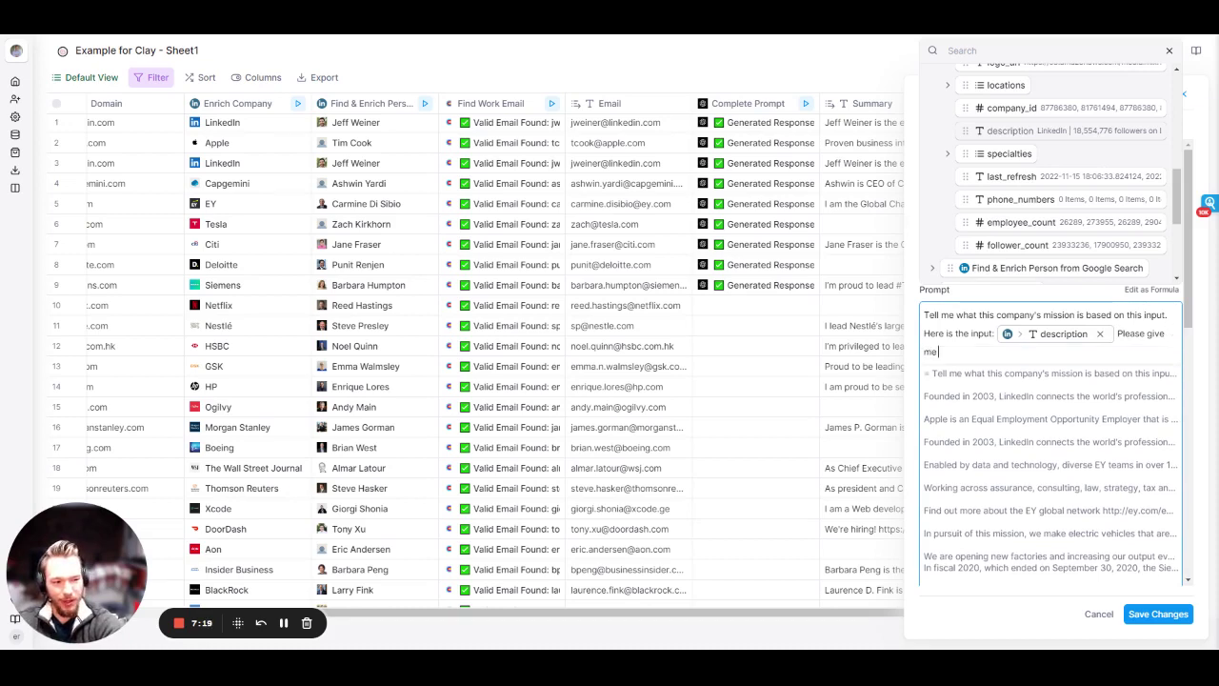
text( a line with)
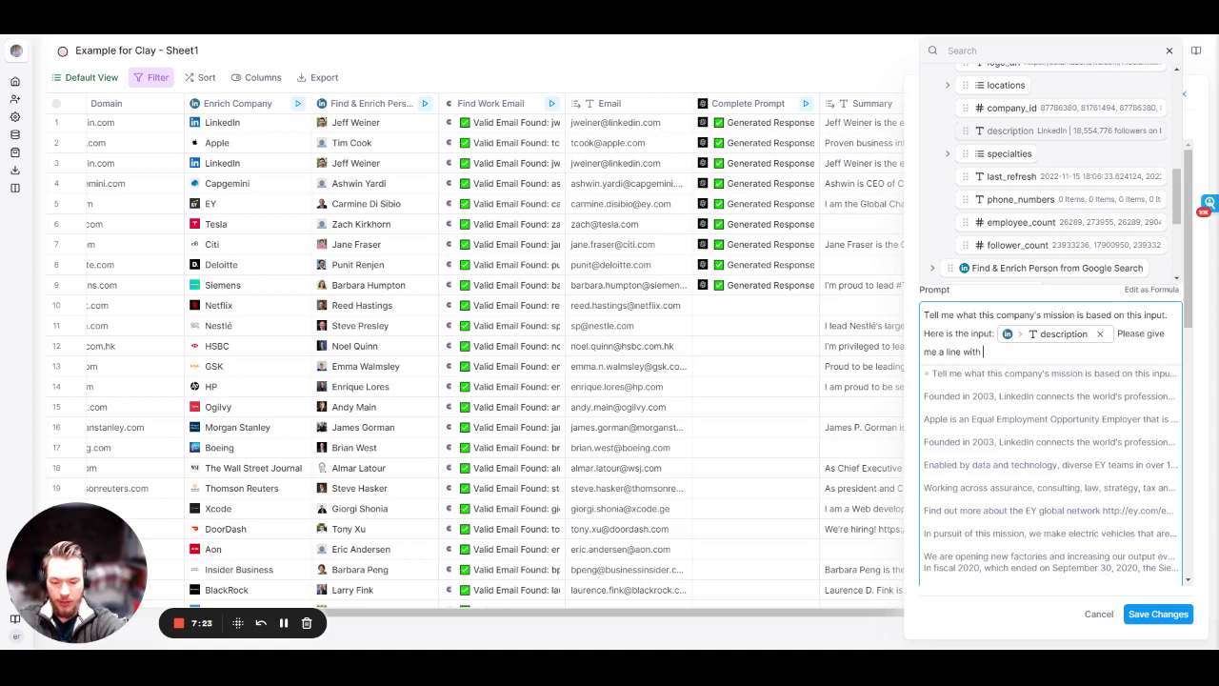
text( 10-15 words that starts with )
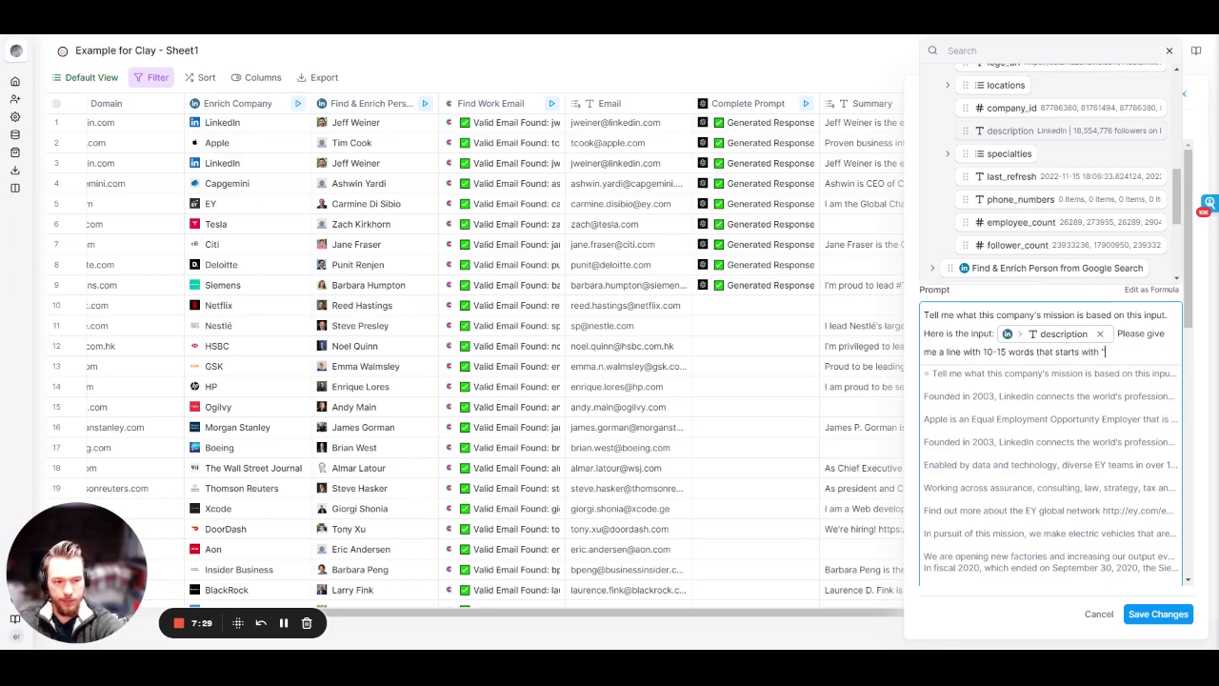
text("It looks like your mission)
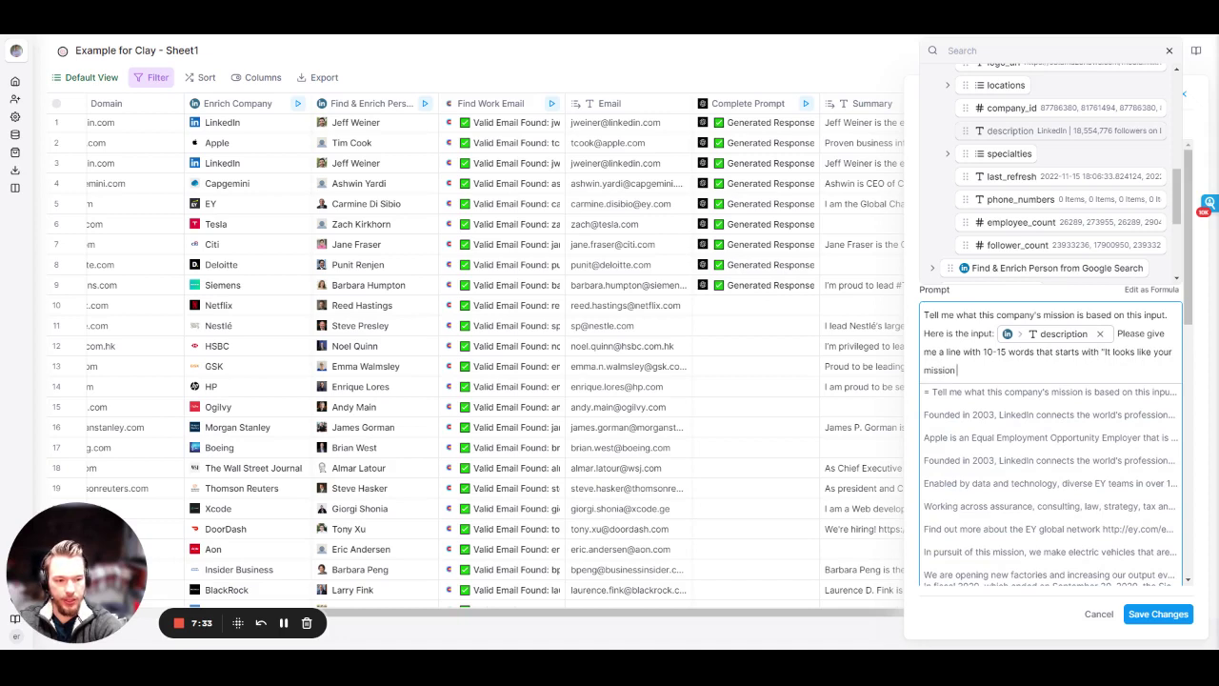
text( at)
scroll(1019, 202, up, 5)
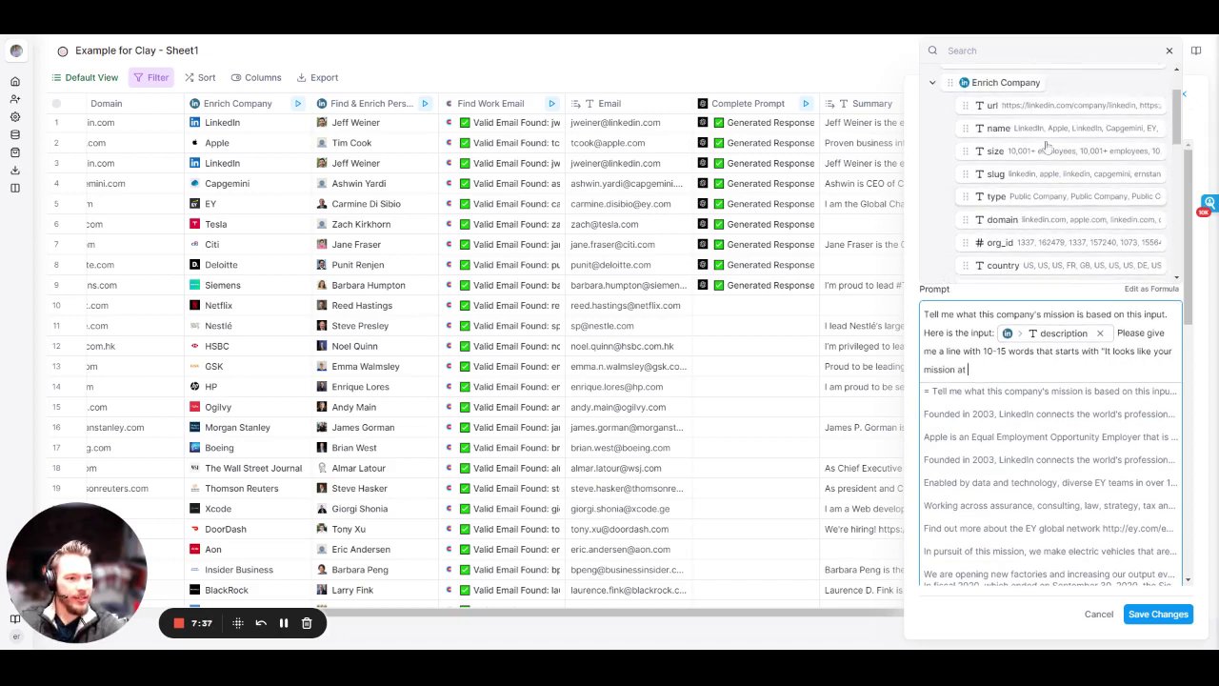
drag(1047, 141, 1054, 376)
click(1086, 372)
text(is to)
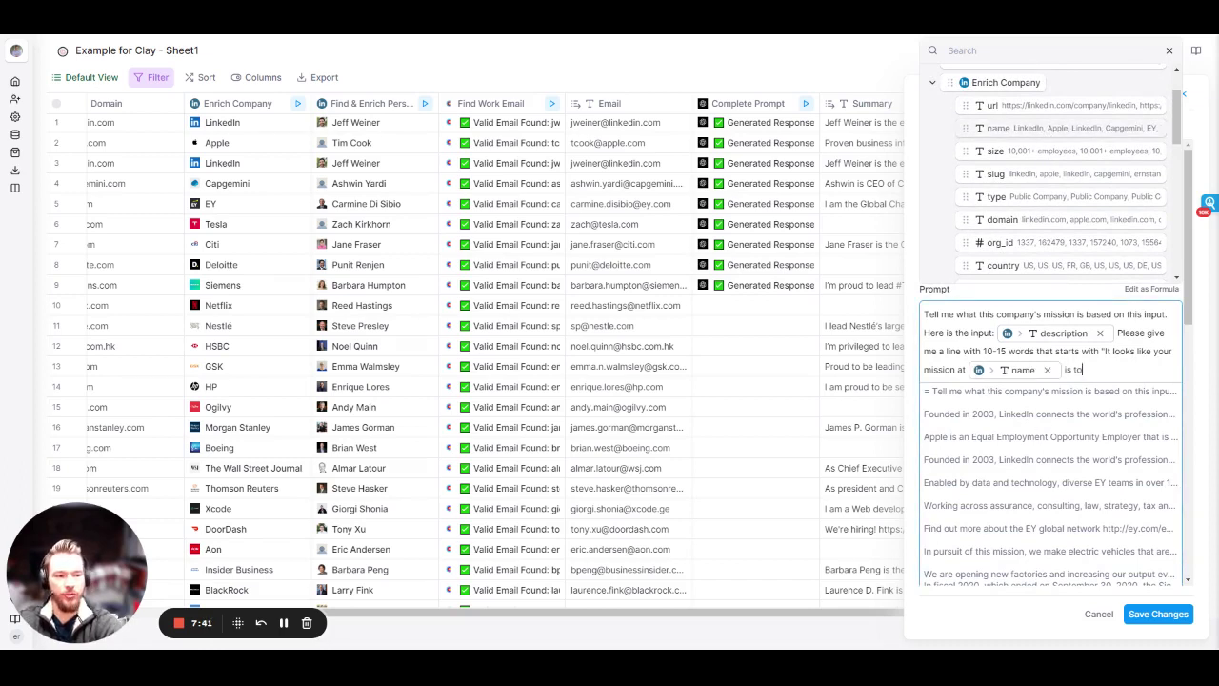
text(")
click(1158, 613)
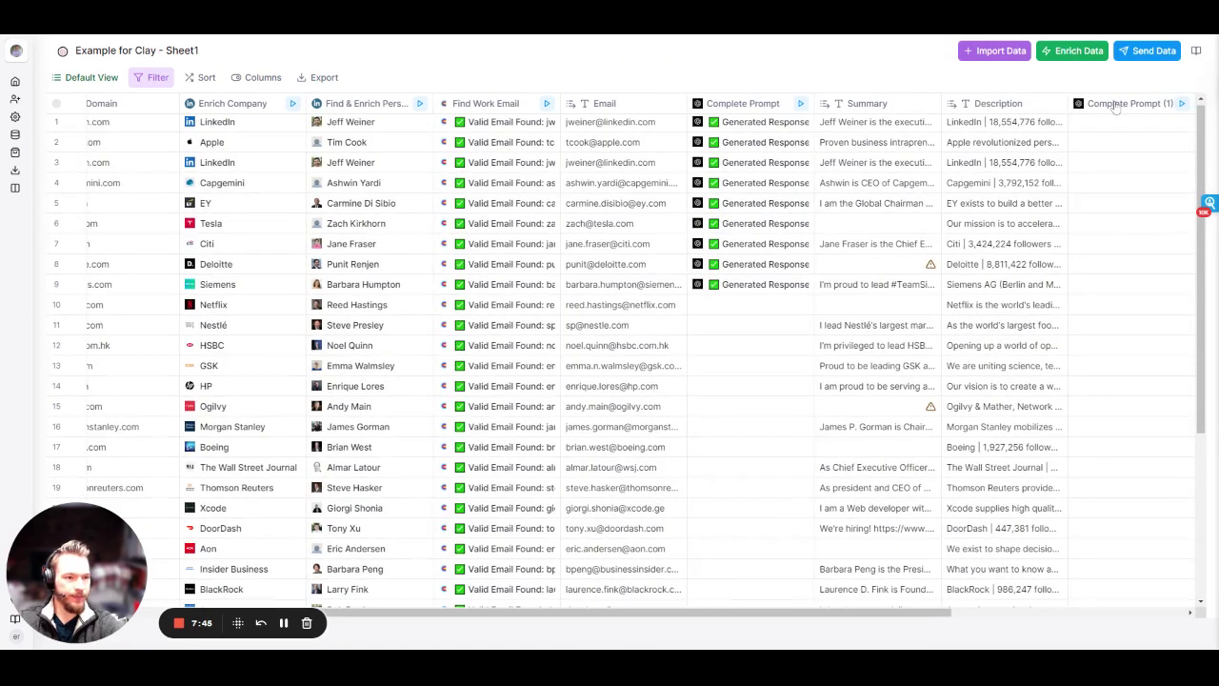
Reopen the Complete Prompt (1) column settings and save them.
click(1114, 105)
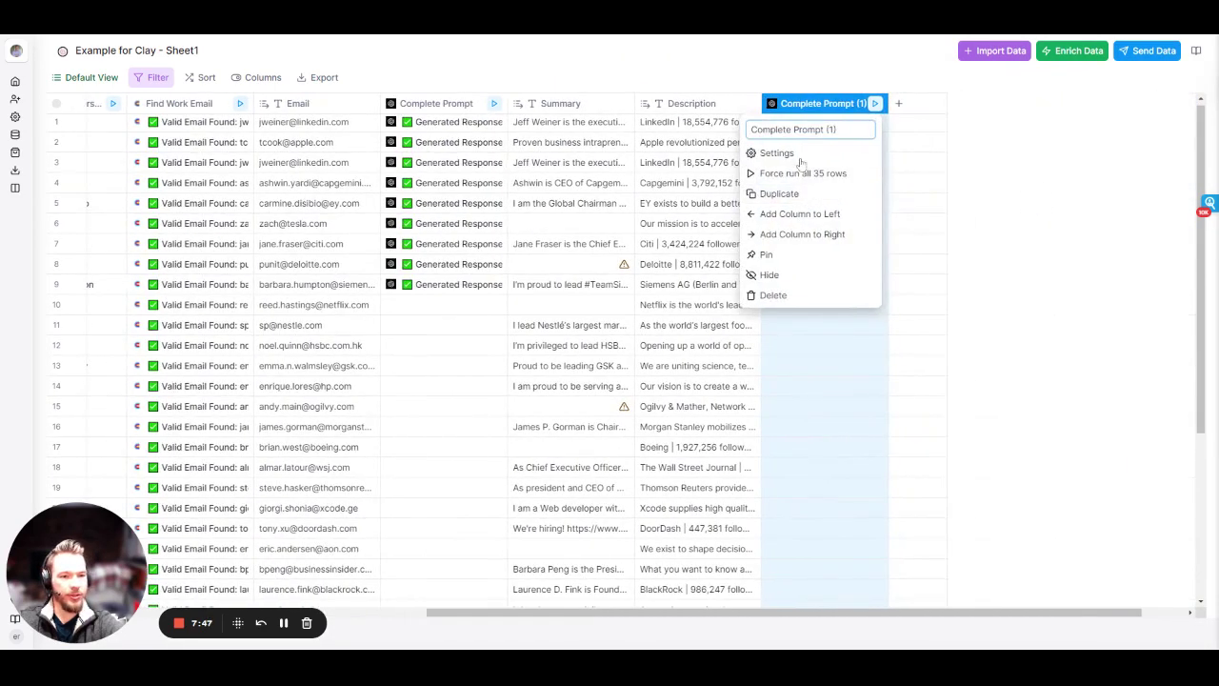
click(790, 154)
scroll(1039, 381, down, 2)
scroll(951, 172, down, 10)
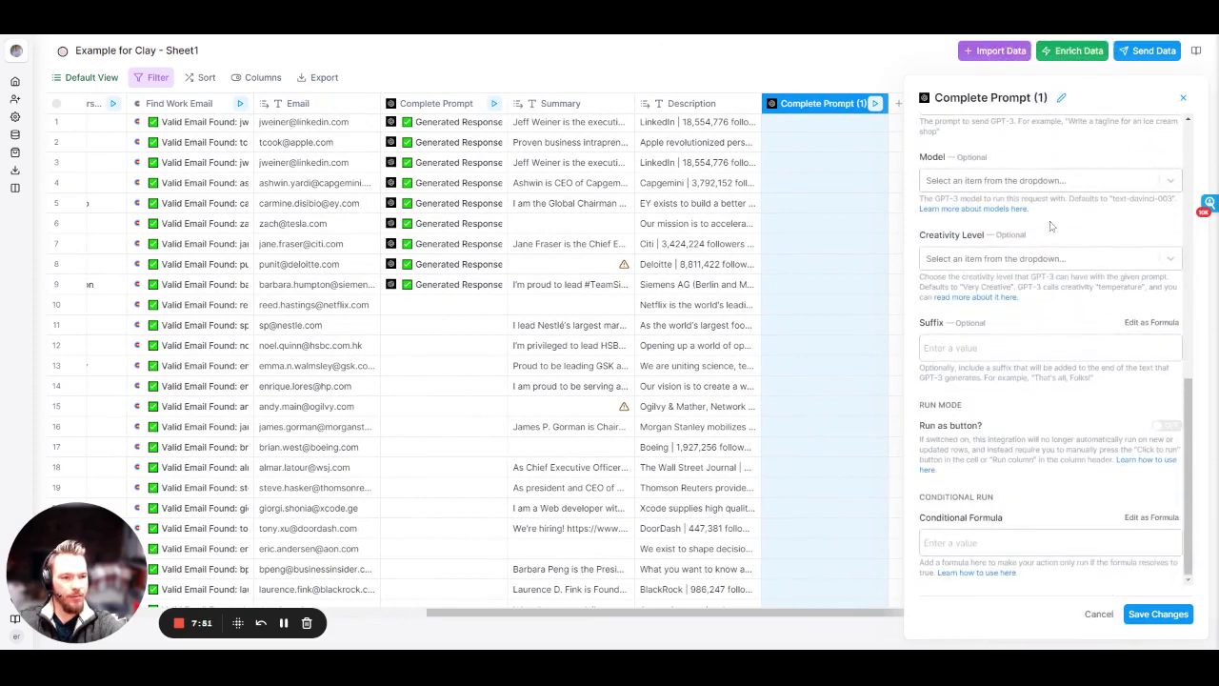
click(1158, 614)
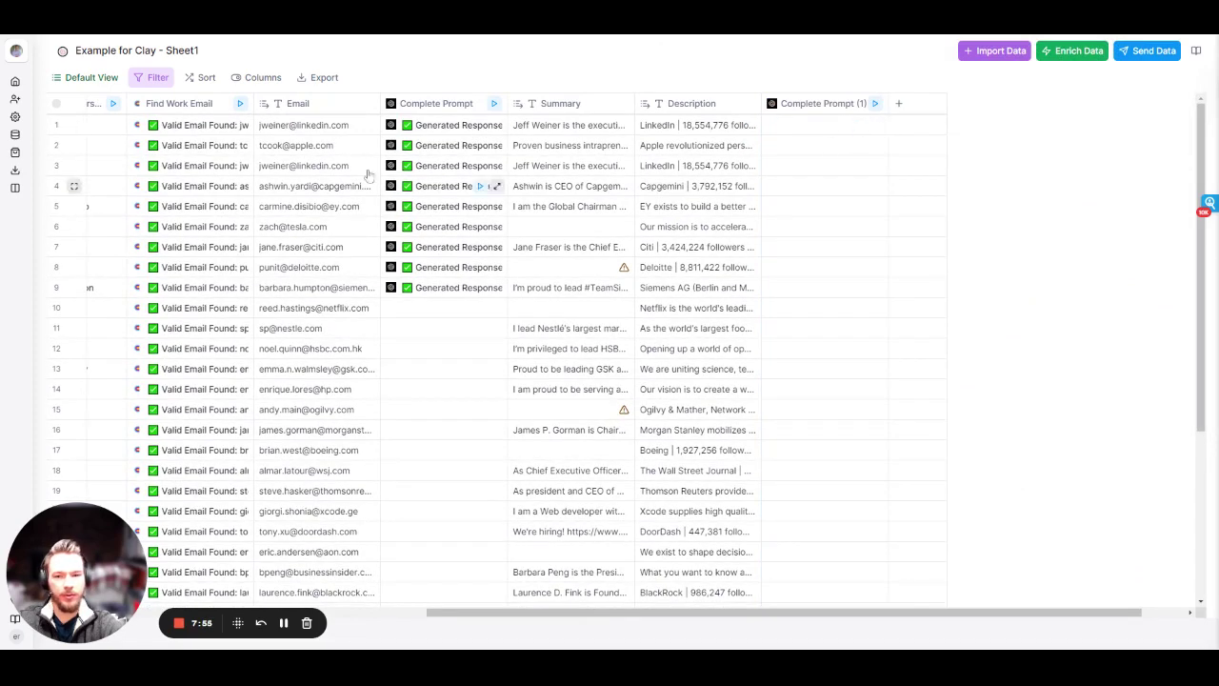
Generate Complete Prompt (1) responses for rows 1–8 and view row 1's result.
scroll(326, 176, left, 1)
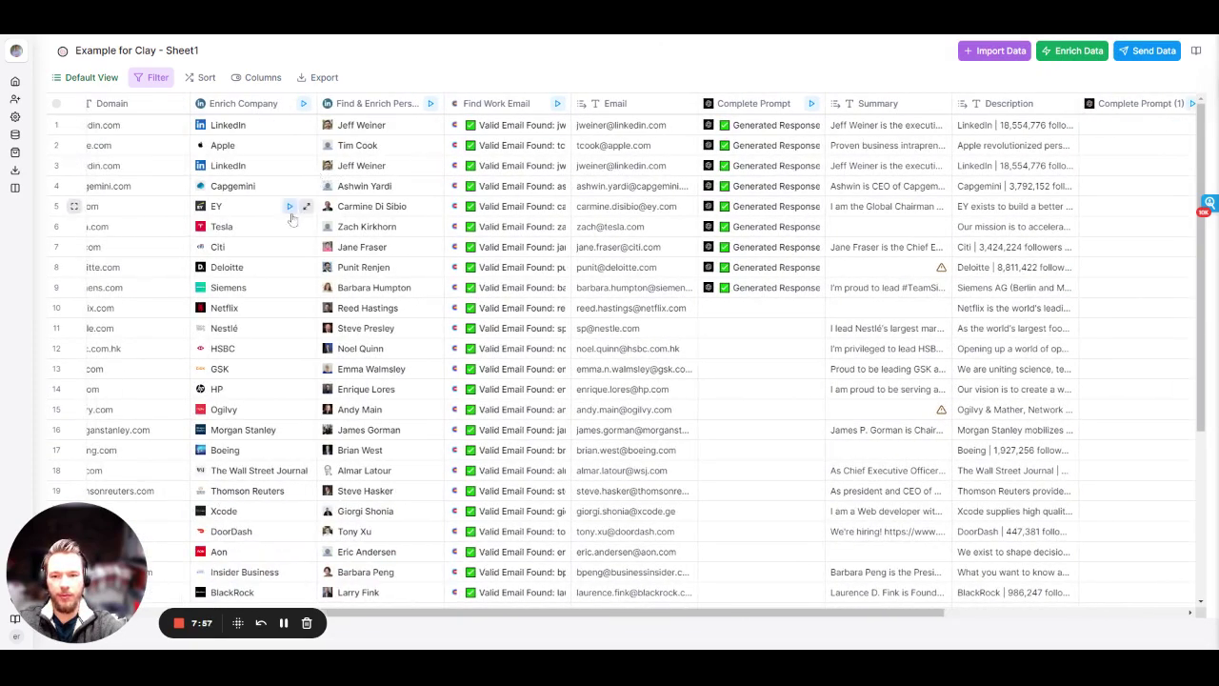
scroll(612, 228, left, 1)
scroll(612, 229, right, 2)
click(861, 125)
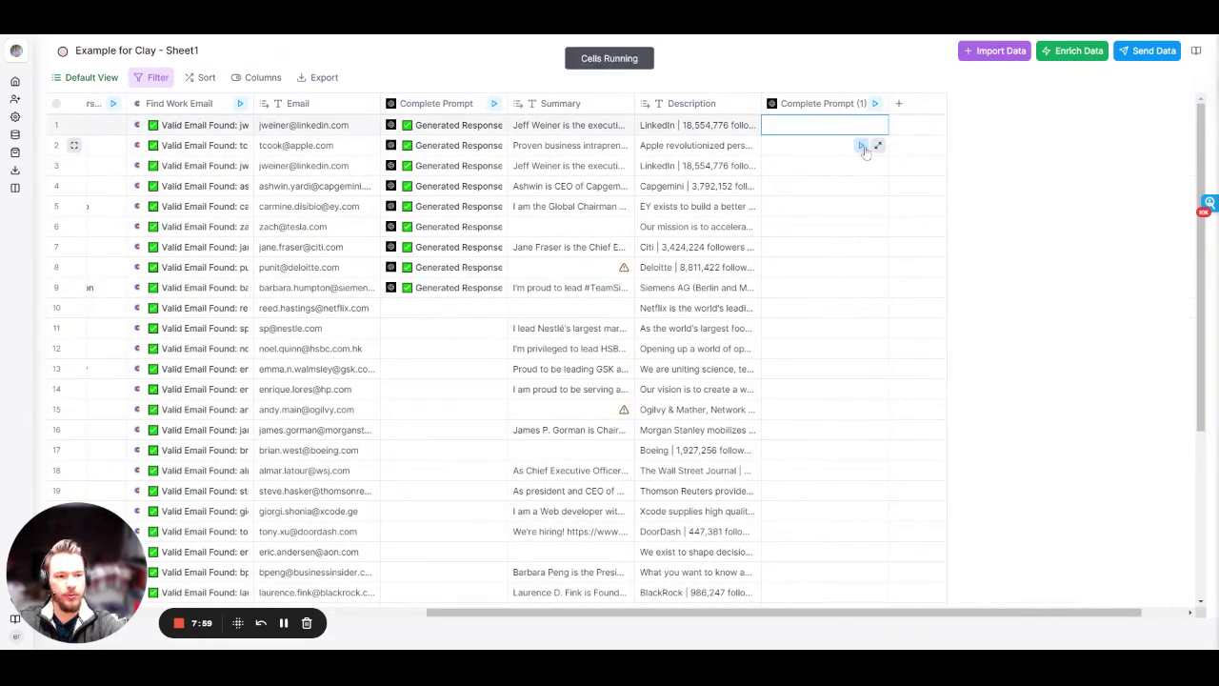
click(861, 145)
click(861, 166)
click(861, 185)
click(861, 206)
click(861, 227)
click(861, 246)
click(861, 266)
click(824, 125)
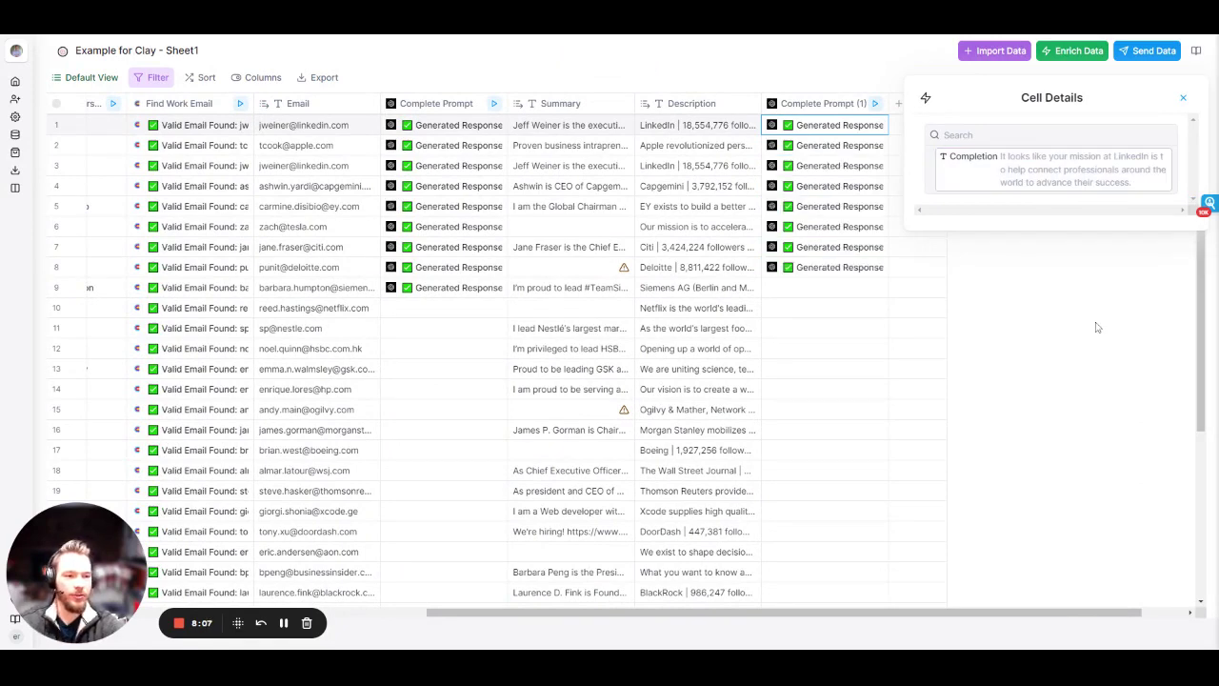
Read the generated completions for the Apple, EY and Tesla rows in Cell Details.
click(817, 146)
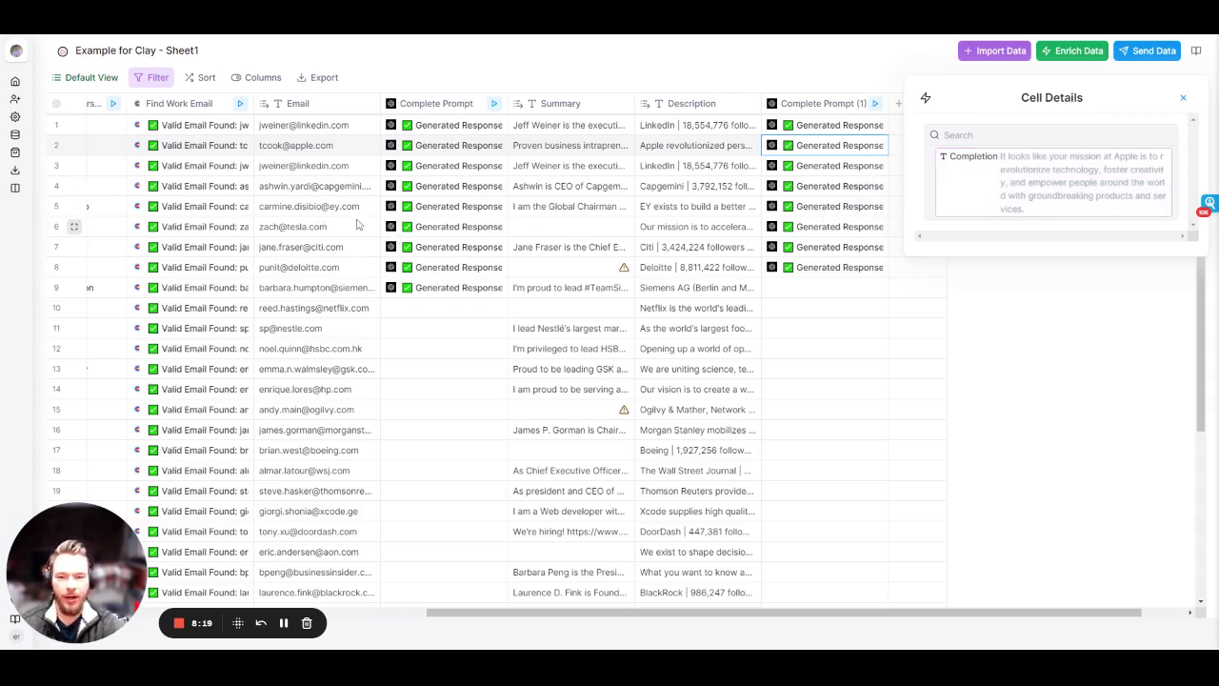
click(825, 211)
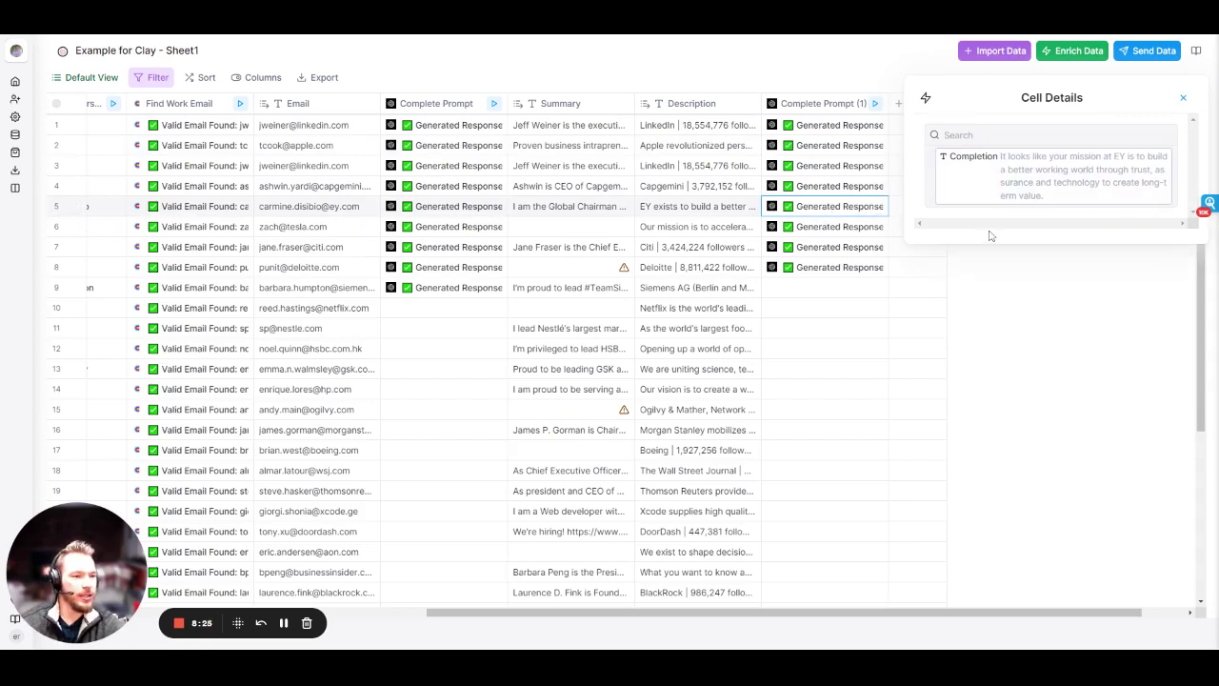
click(824, 229)
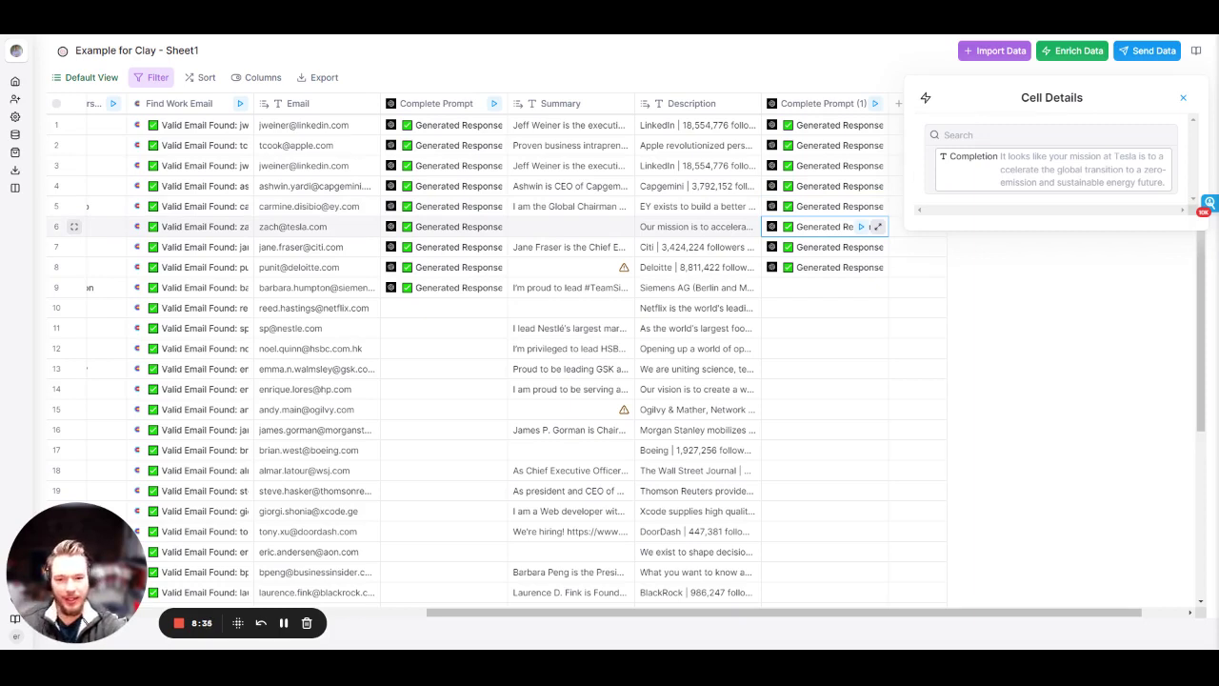
Generate rows 10 and 11, review the Netflix and Nestlé completions, then close Cell Details.
click(860, 307)
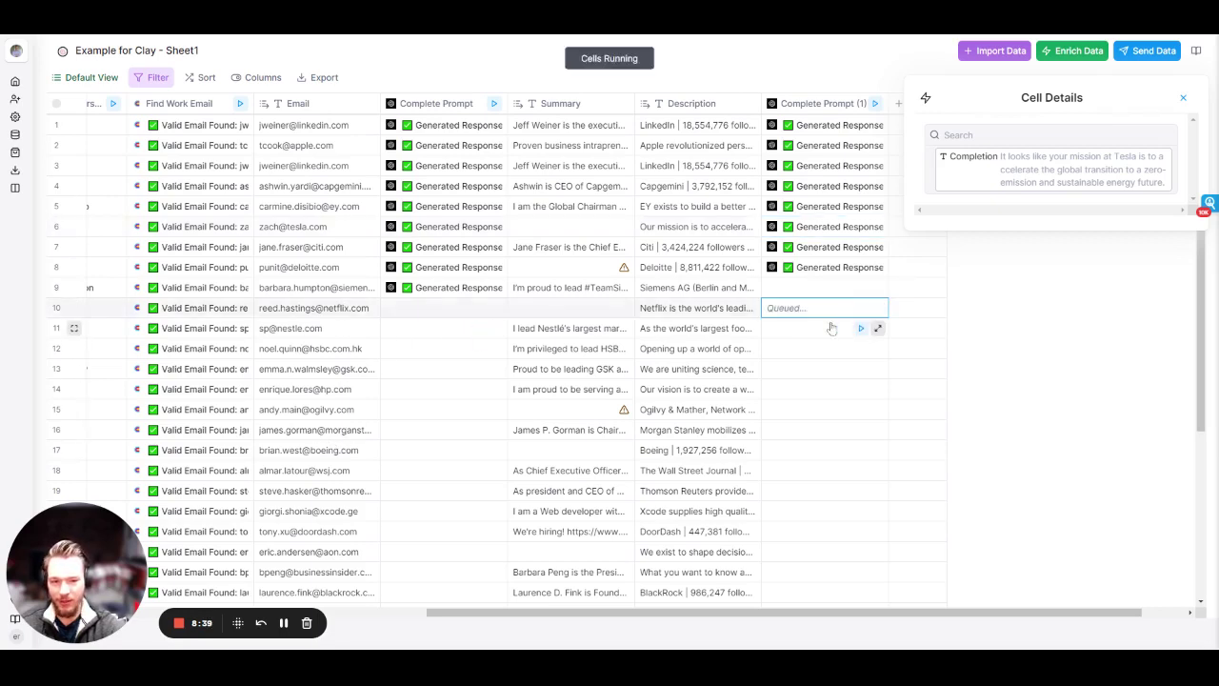
click(861, 328)
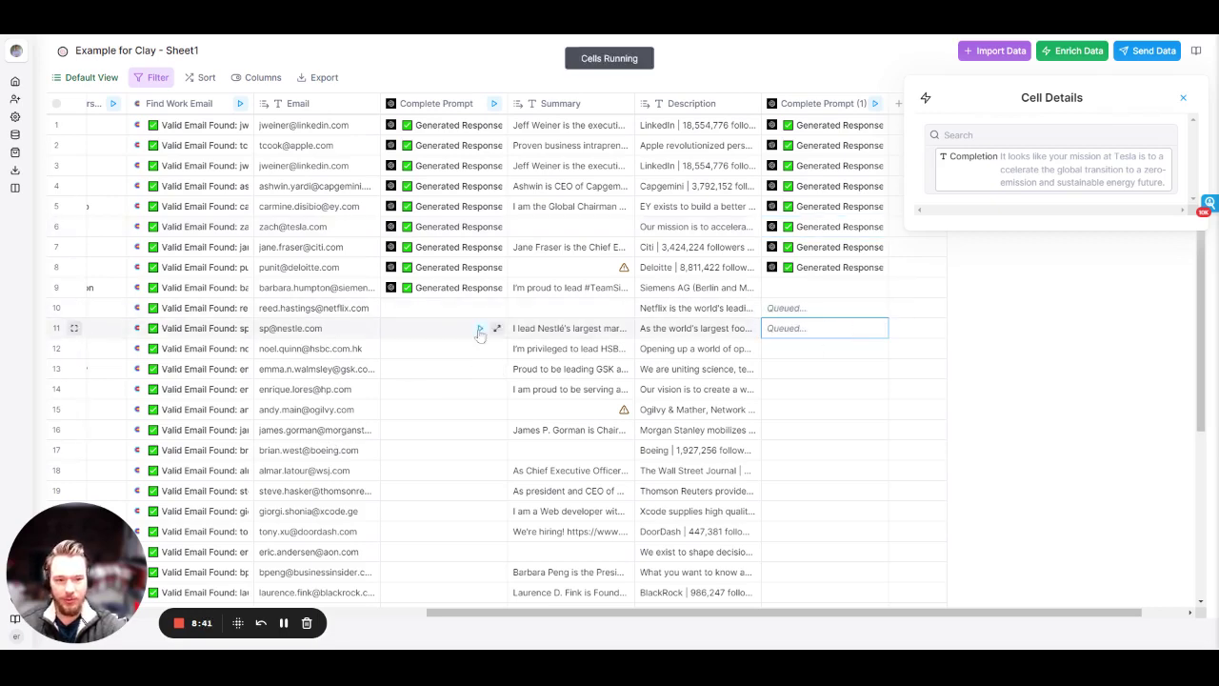
click(857, 307)
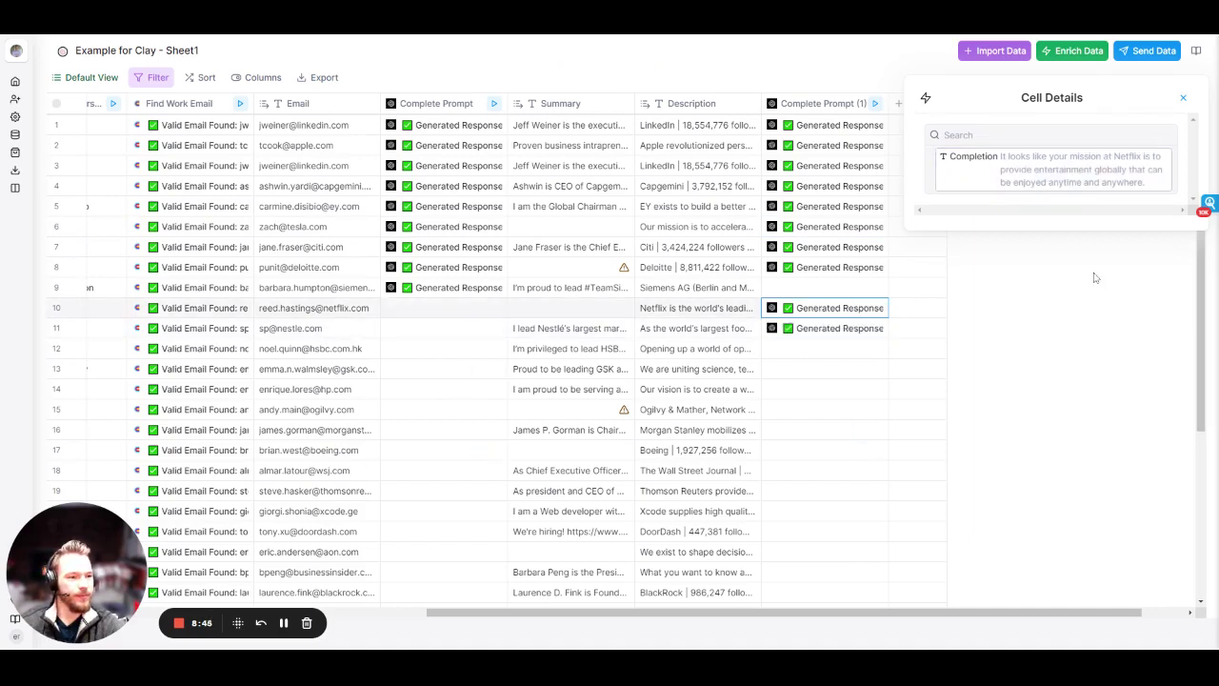
click(872, 327)
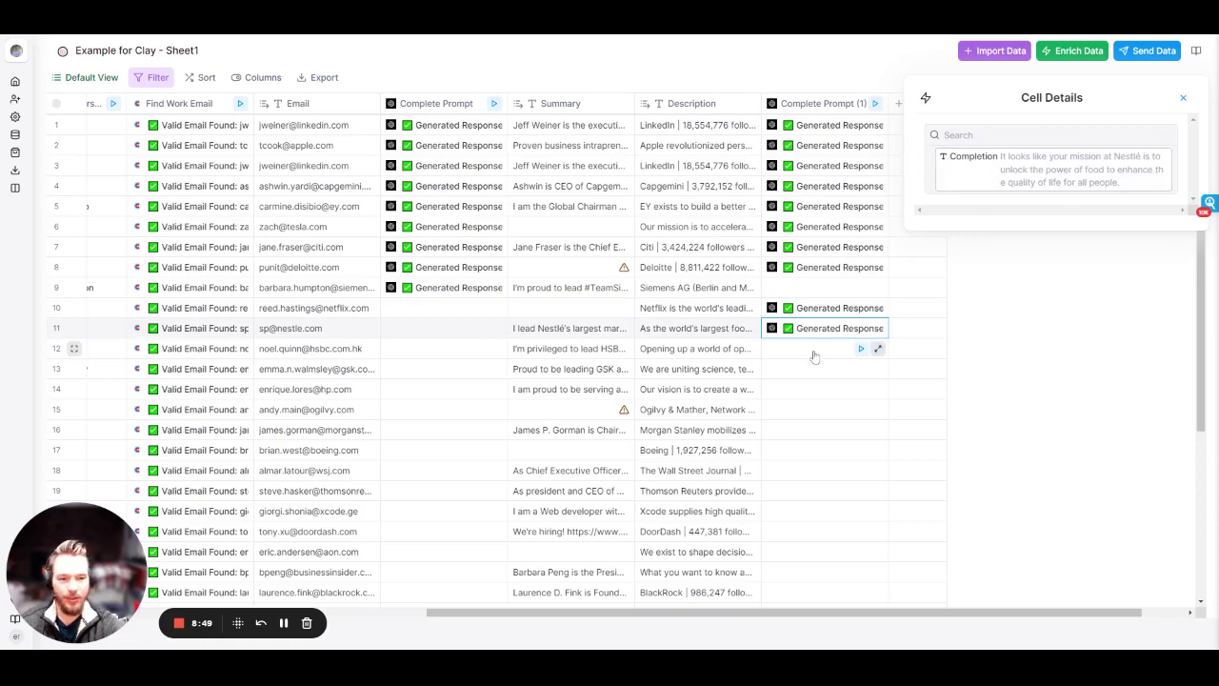
click(1182, 100)
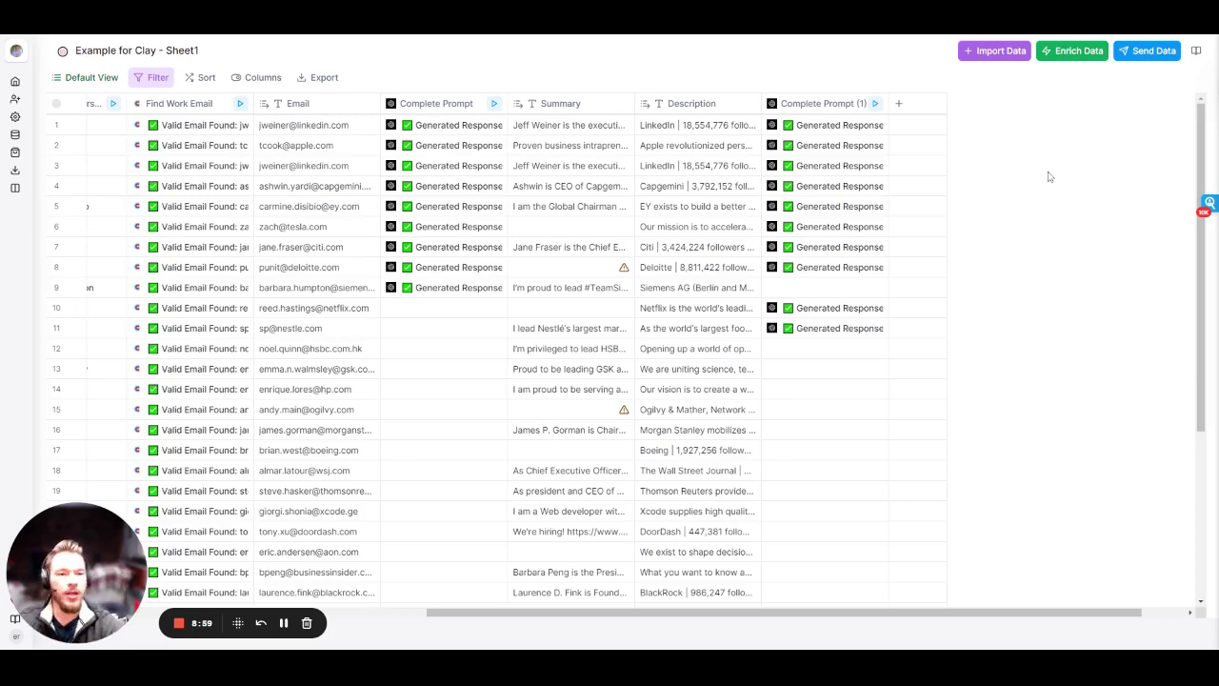
Add a Search Google enrichment from the Google provider in Enrich Data.
scroll(402, 231, left, 5)
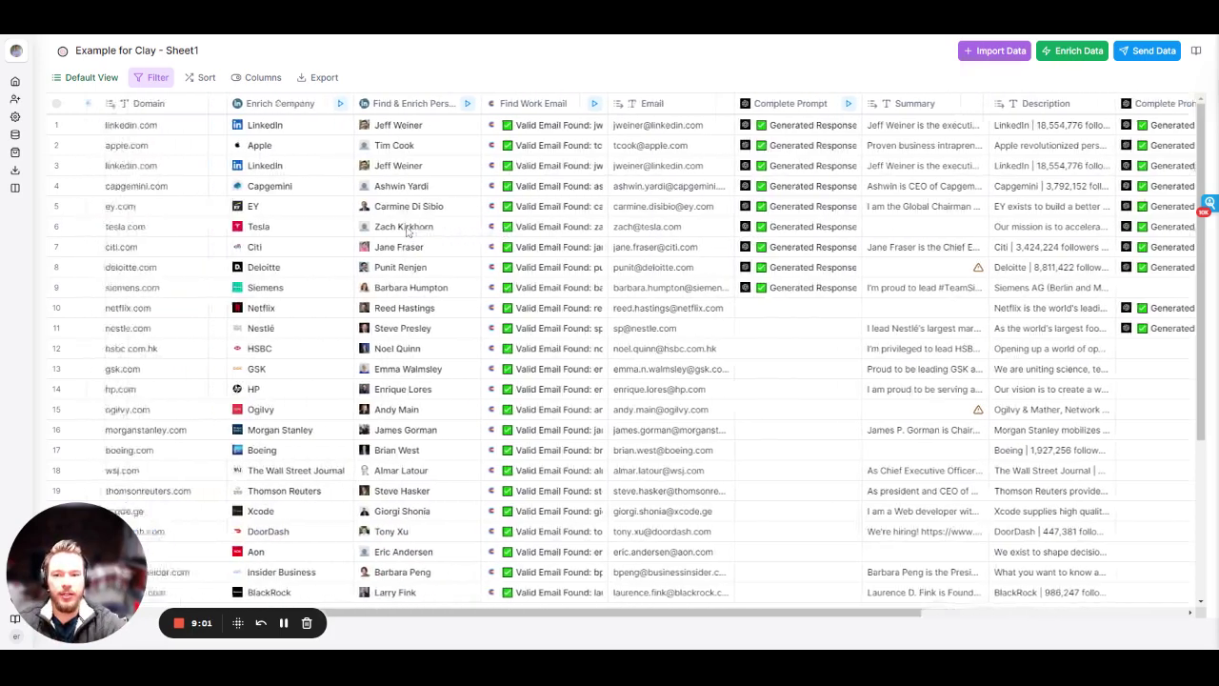
scroll(402, 231, right, 5)
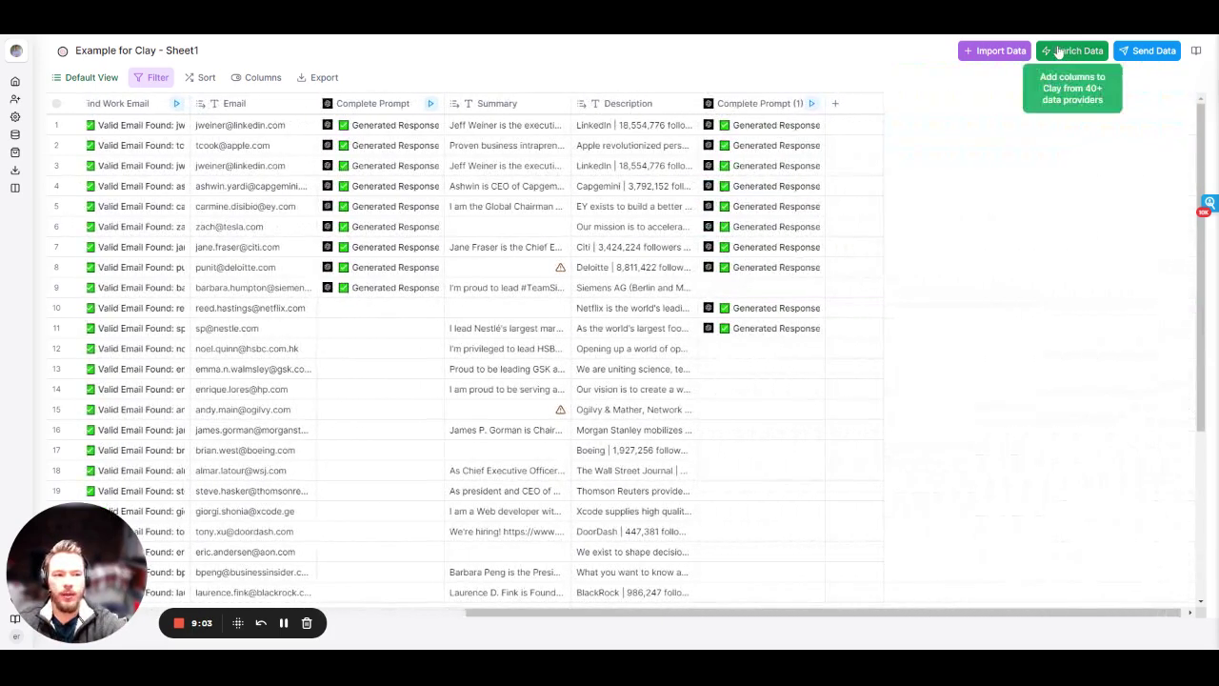
click(1072, 51)
click(1125, 171)
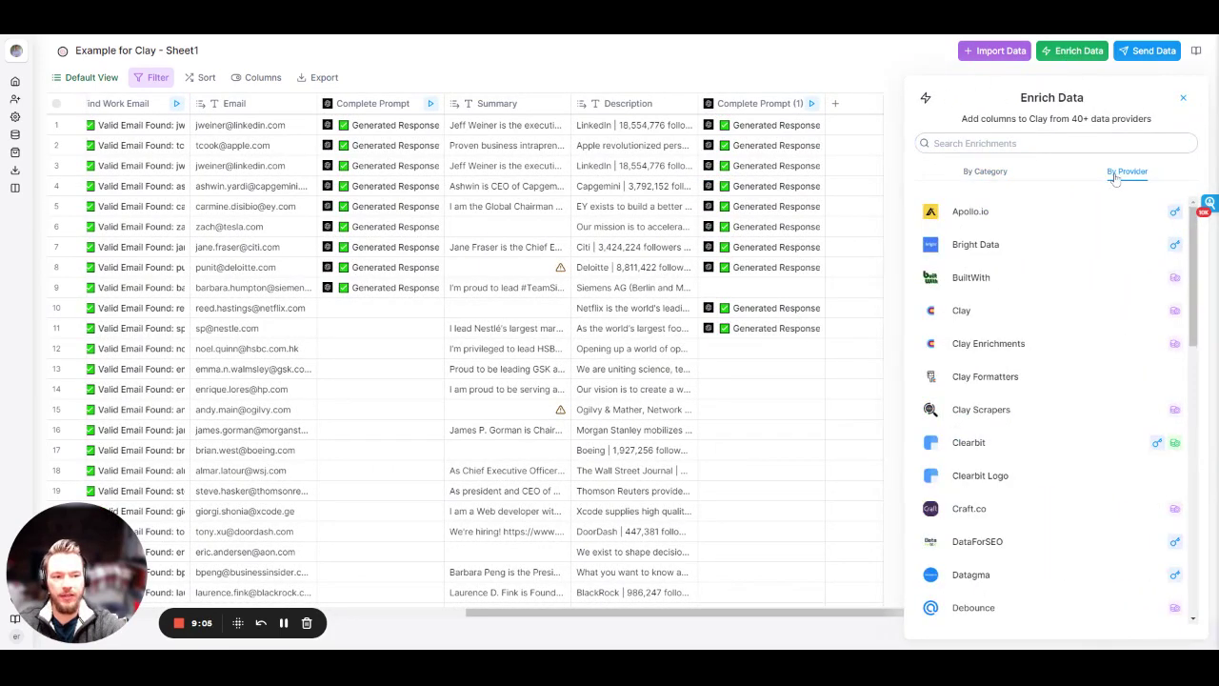
scroll(990, 476, down, 6)
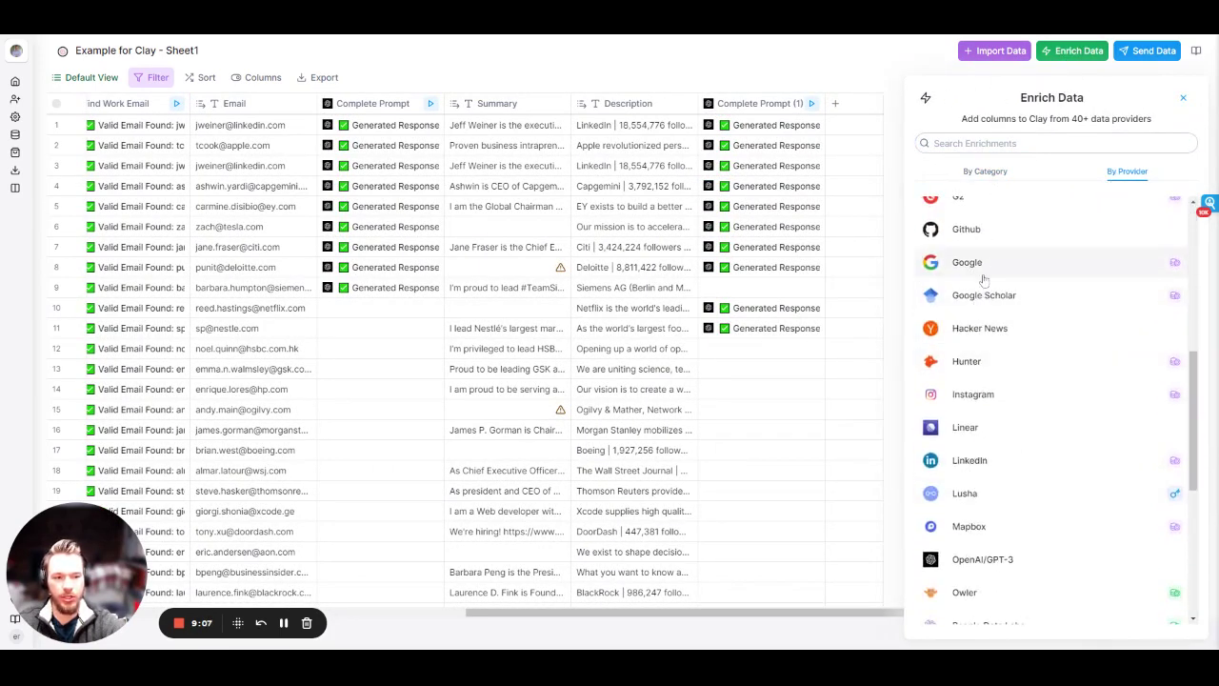
click(984, 277)
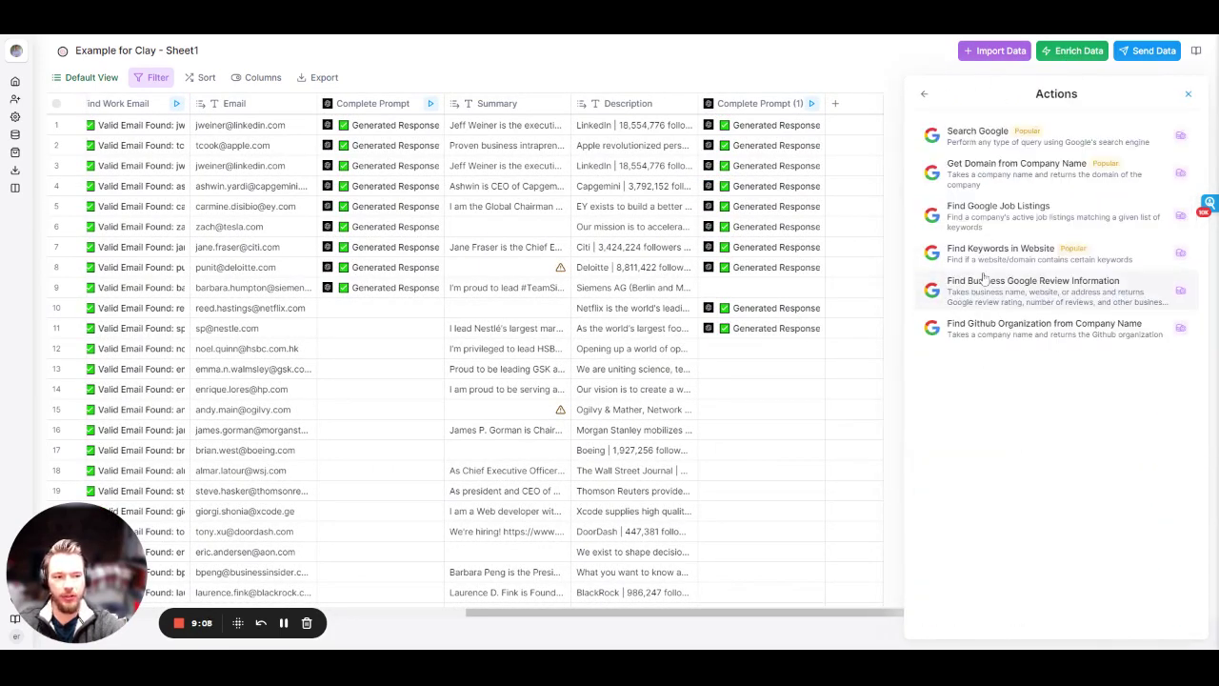
click(984, 127)
Set the query to site:glassdoor.com "{Company Name}" employee reviews, 1 result, and save.
click(1047, 236)
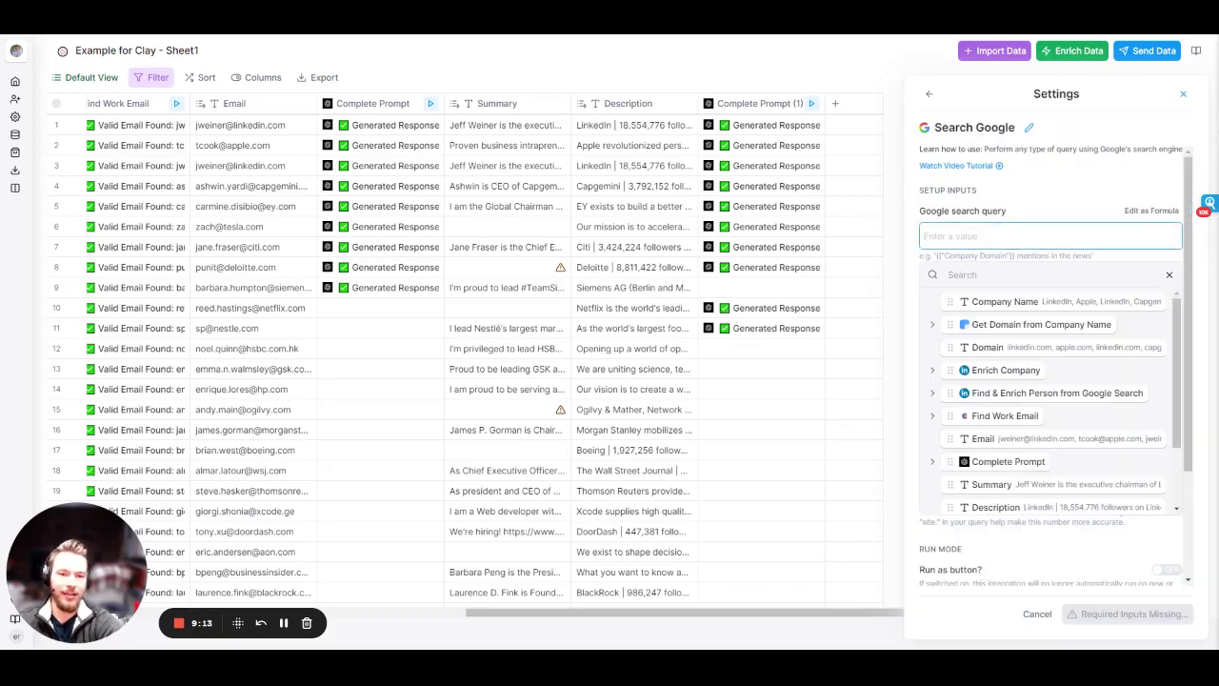
text(site:L)
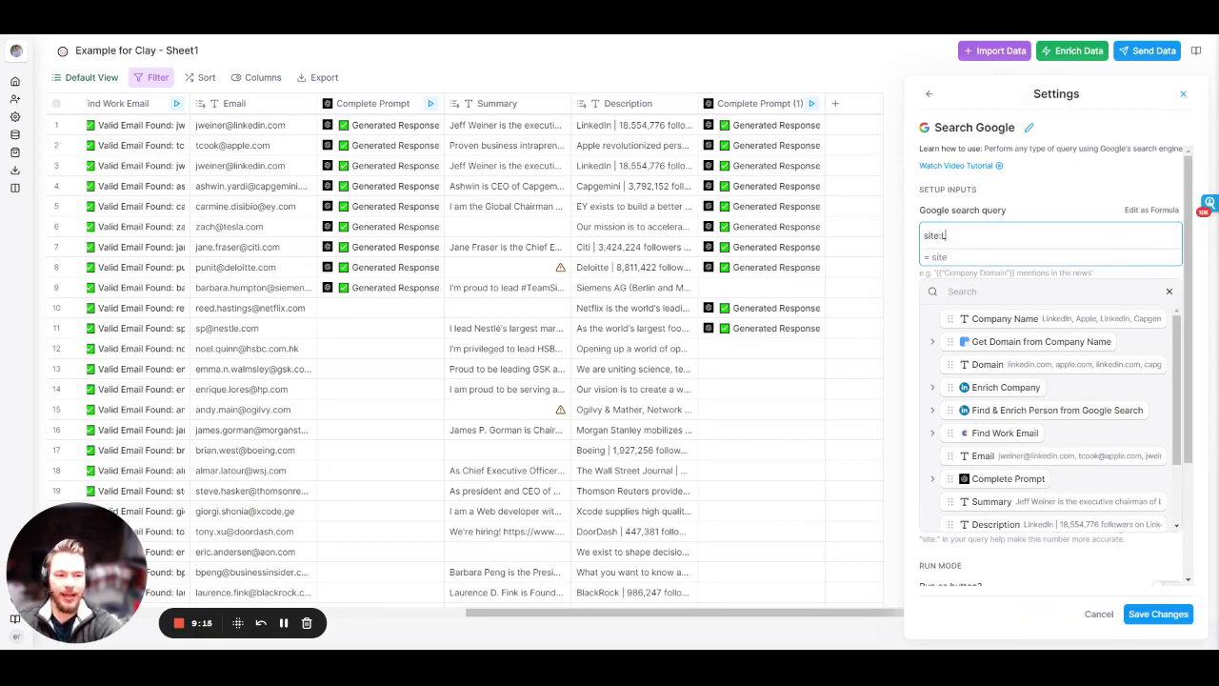
key(BackSpace)
text(glassd)
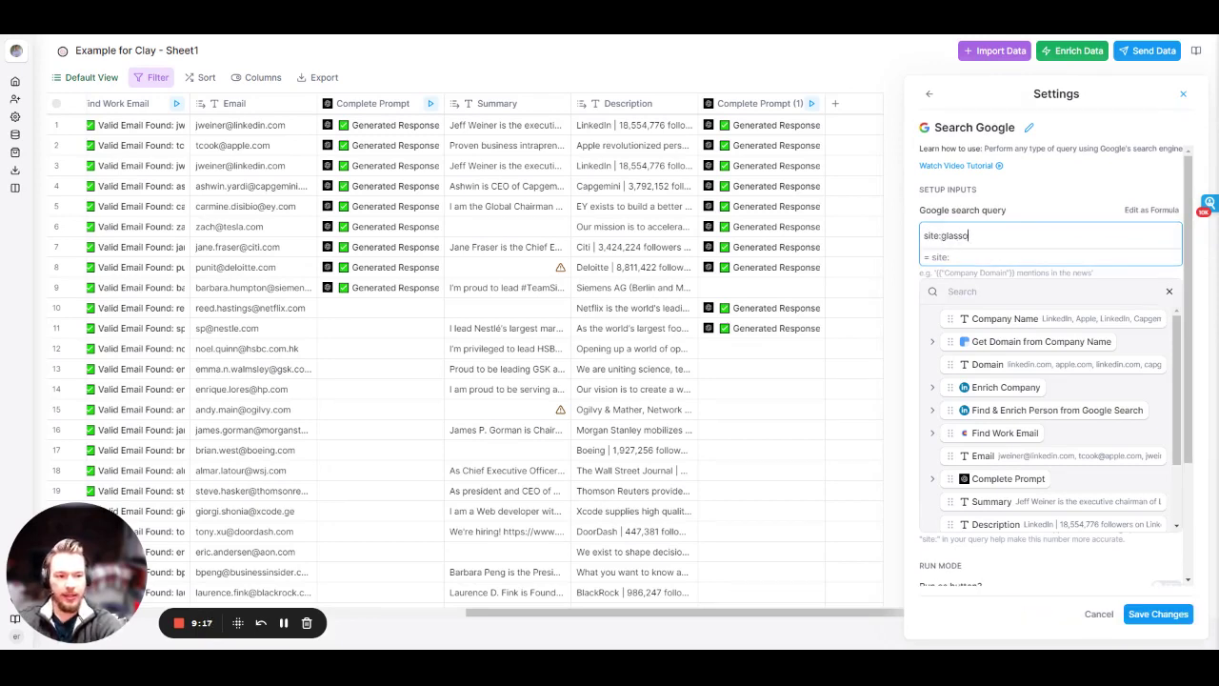
text(oor.com )
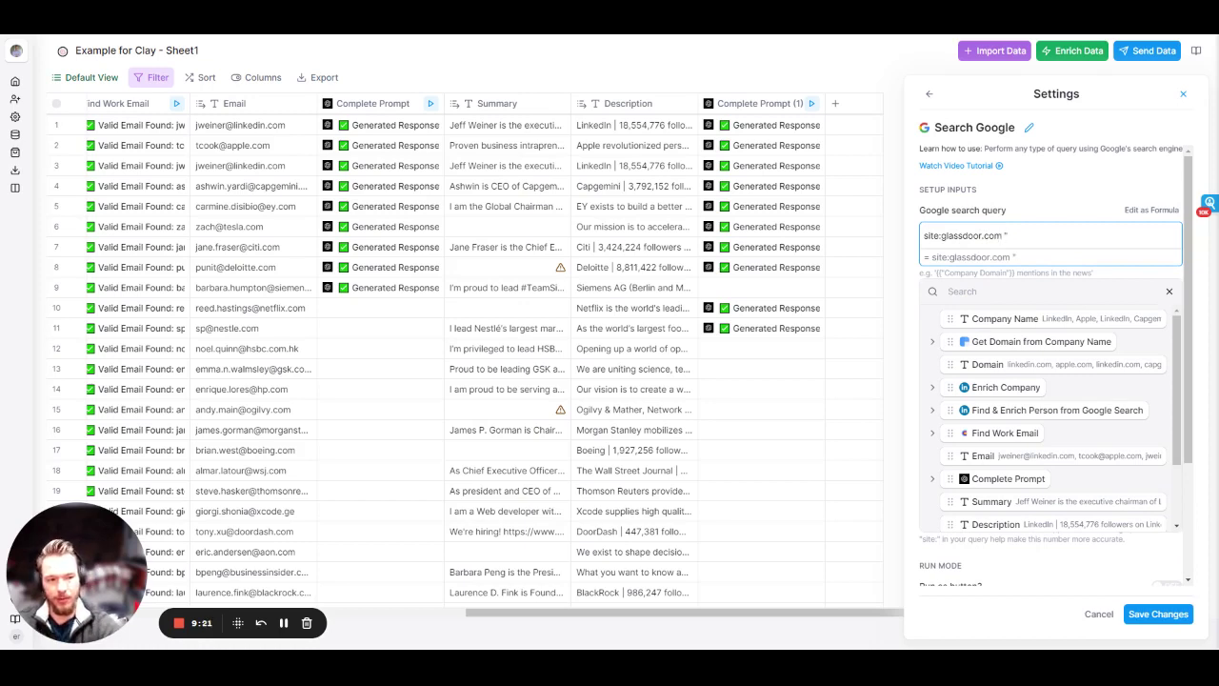
text(")
drag(1025, 321, 1094, 240)
click(1136, 232)
text(" employee r)
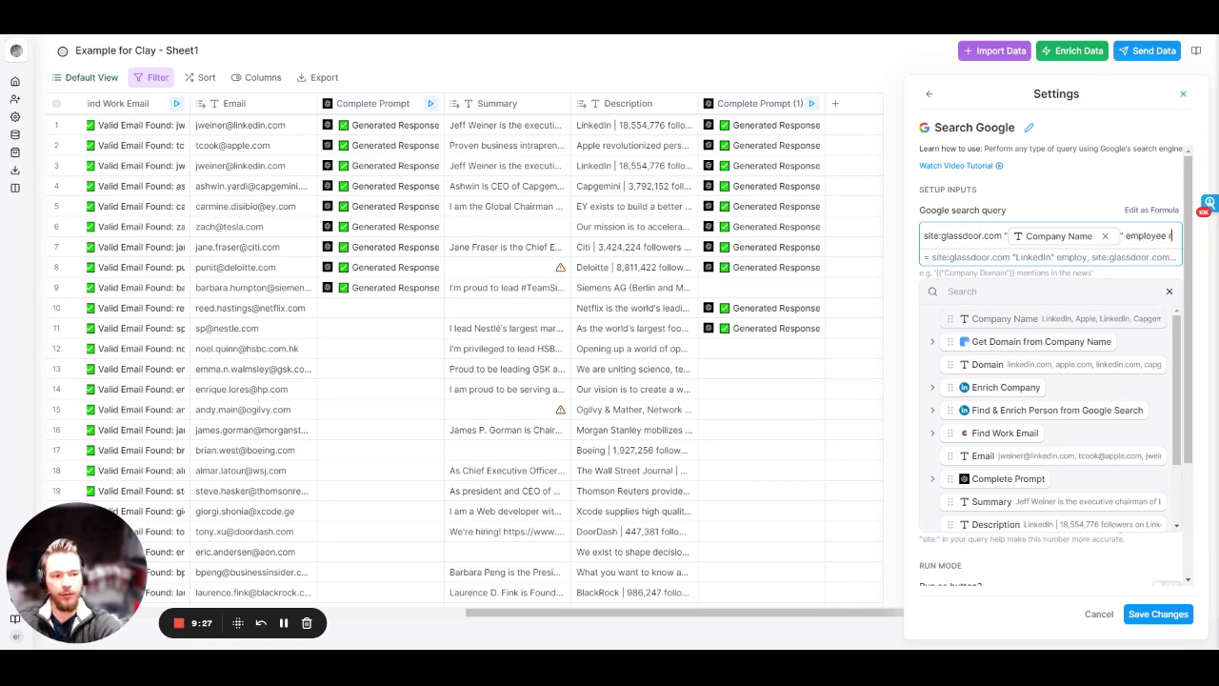
text(eviews)
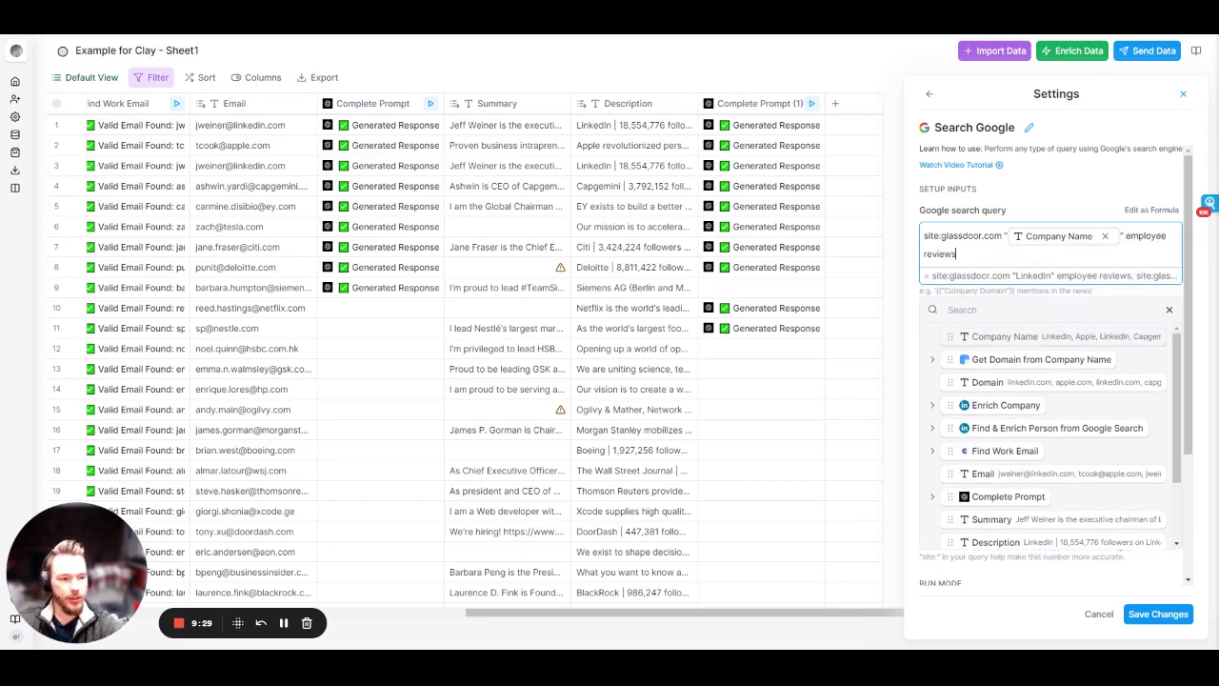
click(1179, 313)
click(1048, 341)
text(1)
key(Escape)
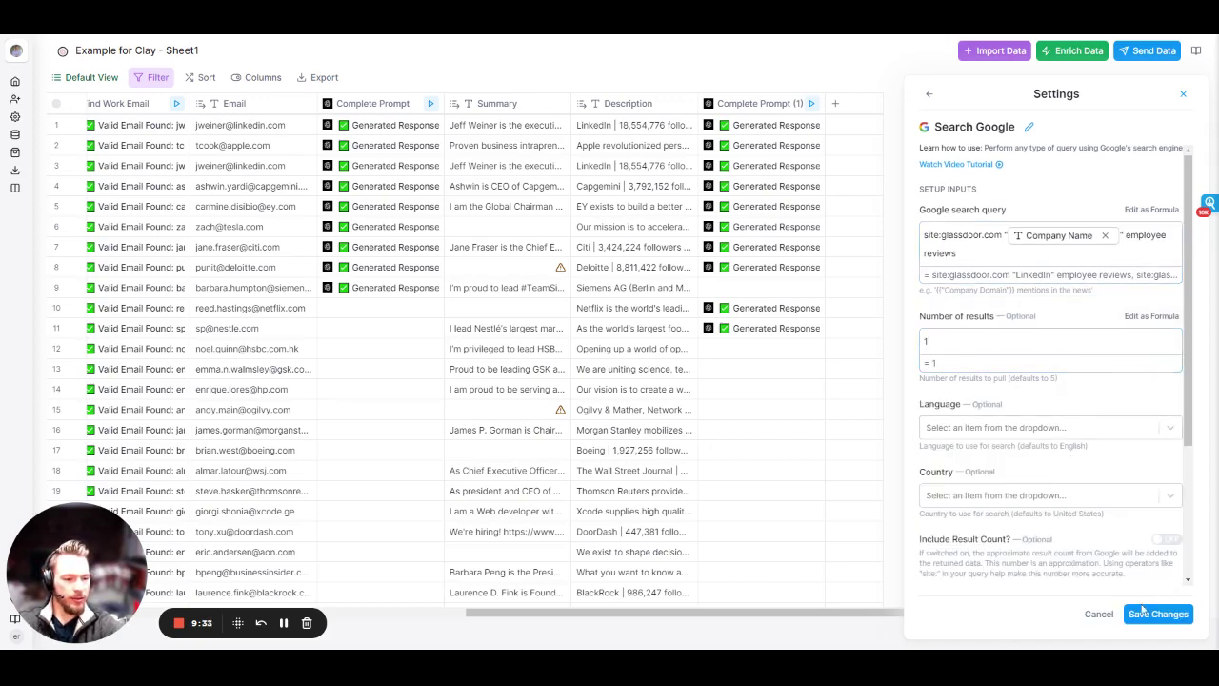
click(1143, 611)
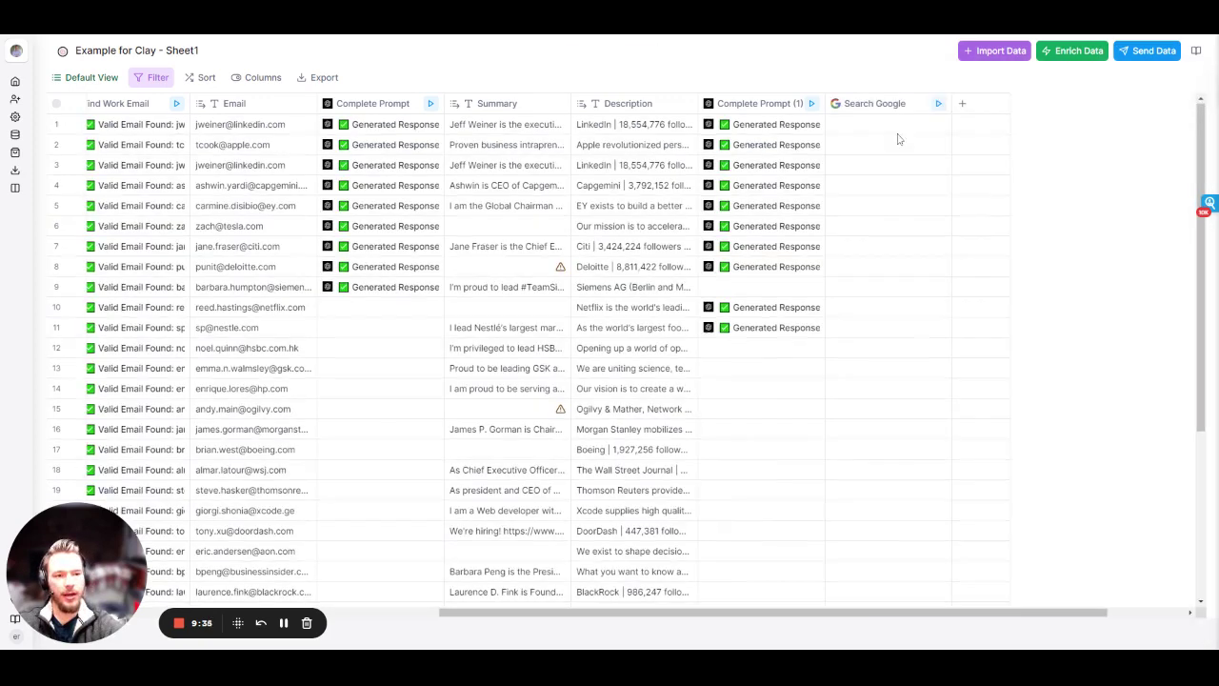
Run the Glassdoor Google search for rows 1–11.
click(924, 124)
click(924, 145)
click(924, 206)
click(924, 226)
click(924, 246)
click(923, 266)
click(923, 306)
click(924, 326)
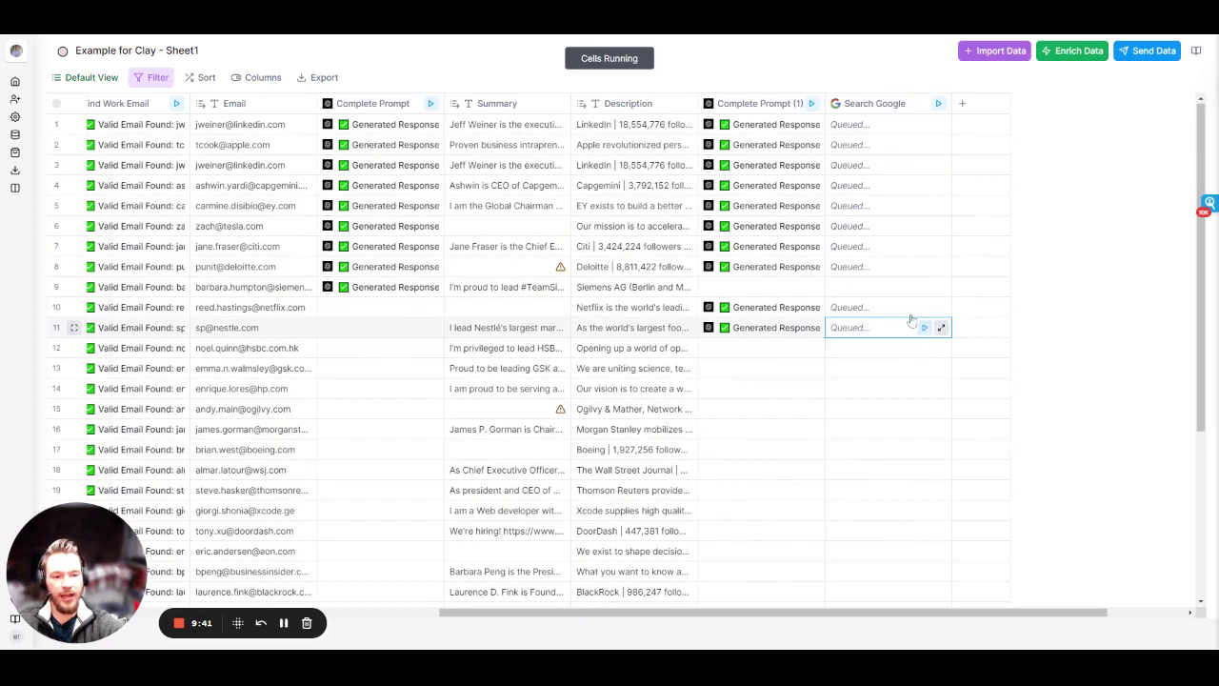
click(924, 286)
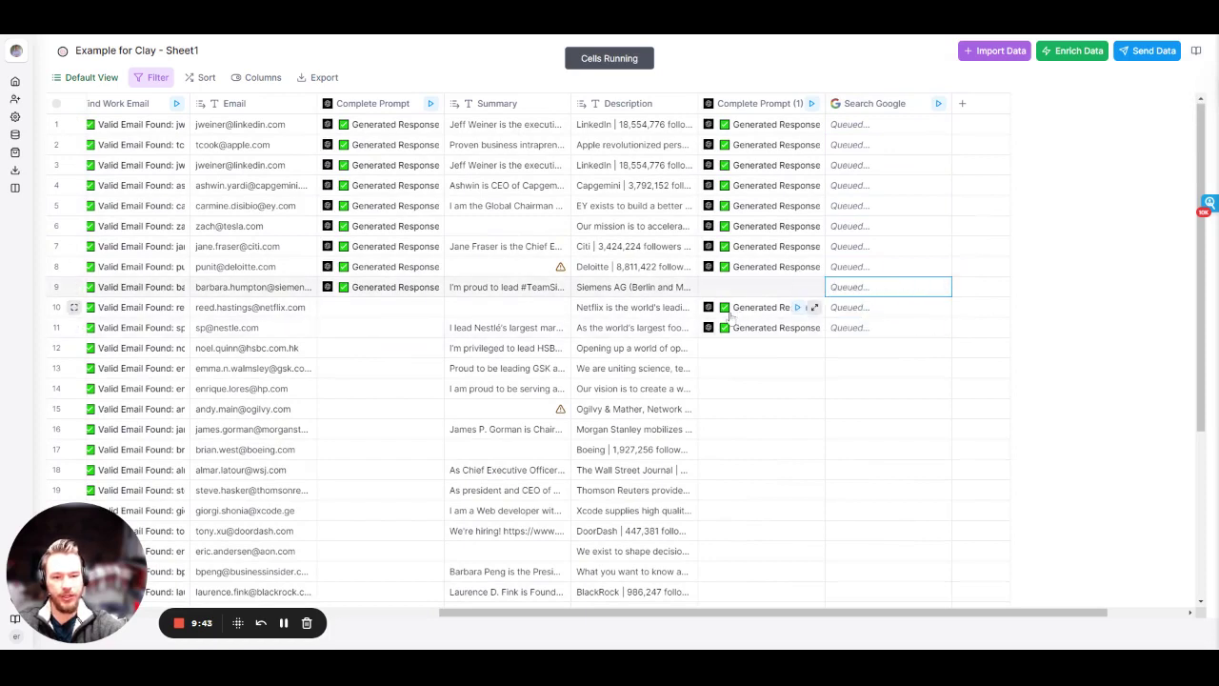
Open row 1's search details and expand Search Results > 0 to inspect its fields.
click(940, 124)
click(940, 158)
click(951, 177)
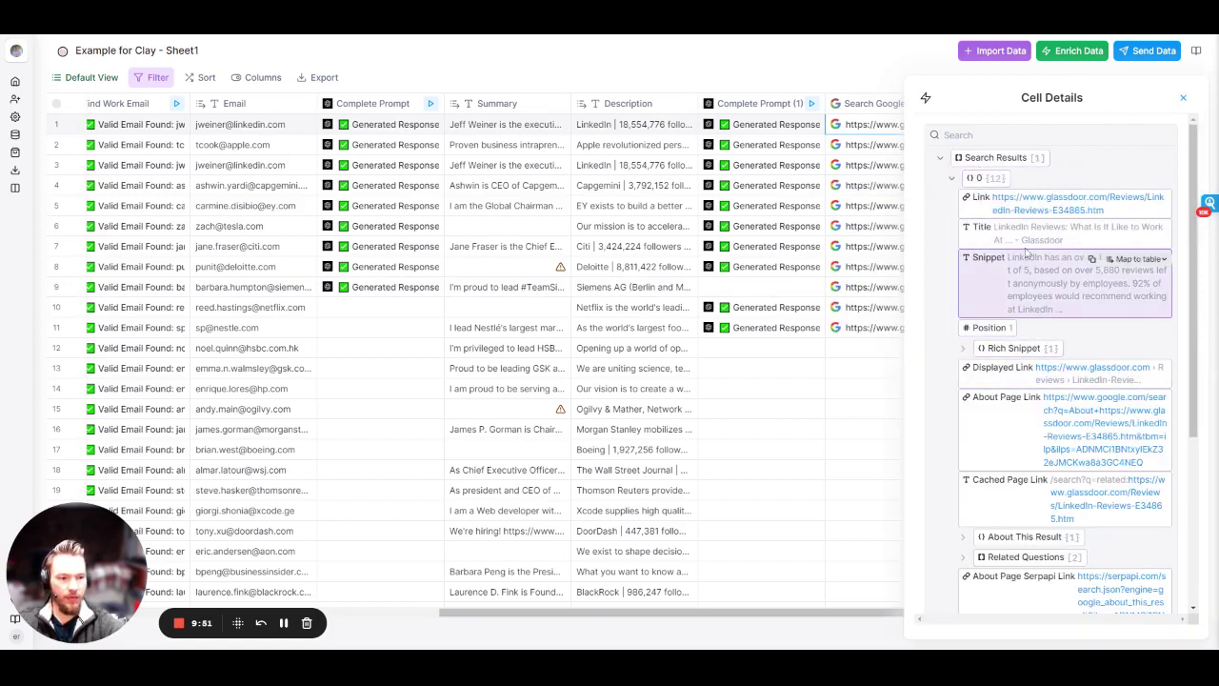
mouse_move(1080, 319)
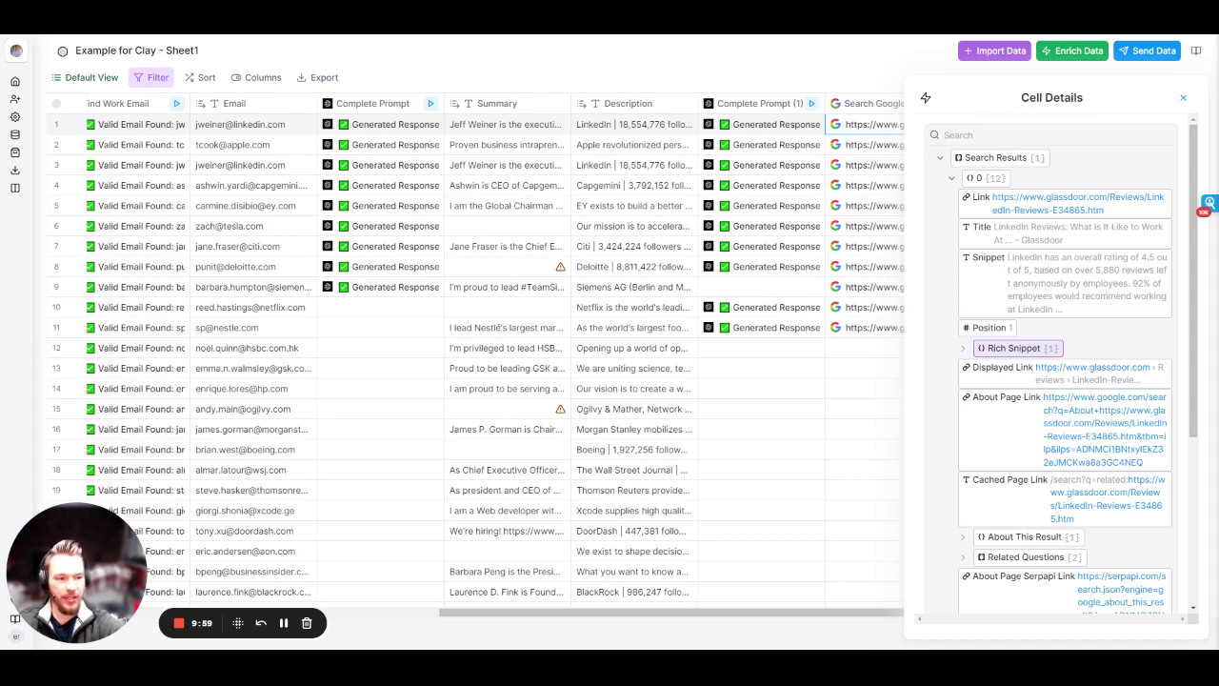
mouse_move(1026, 301)
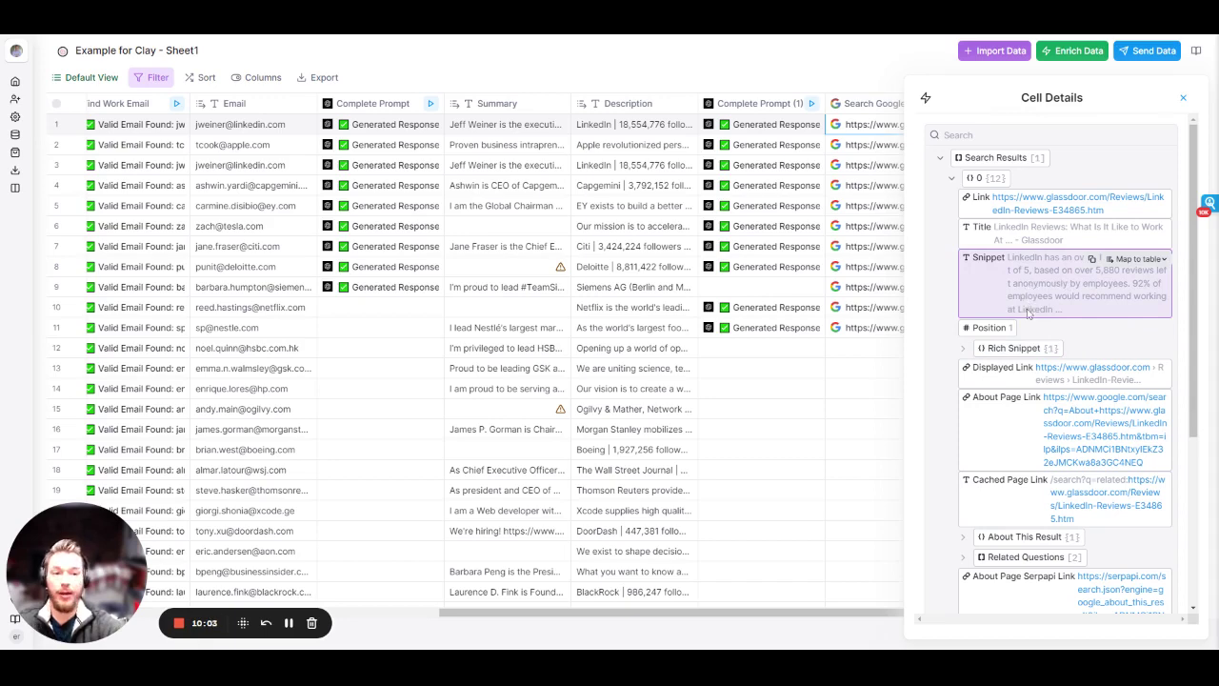
Close Cell Details and search the enrichment list for 'scrape', then close it.
click(1183, 97)
click(1078, 55)
text(scrape)
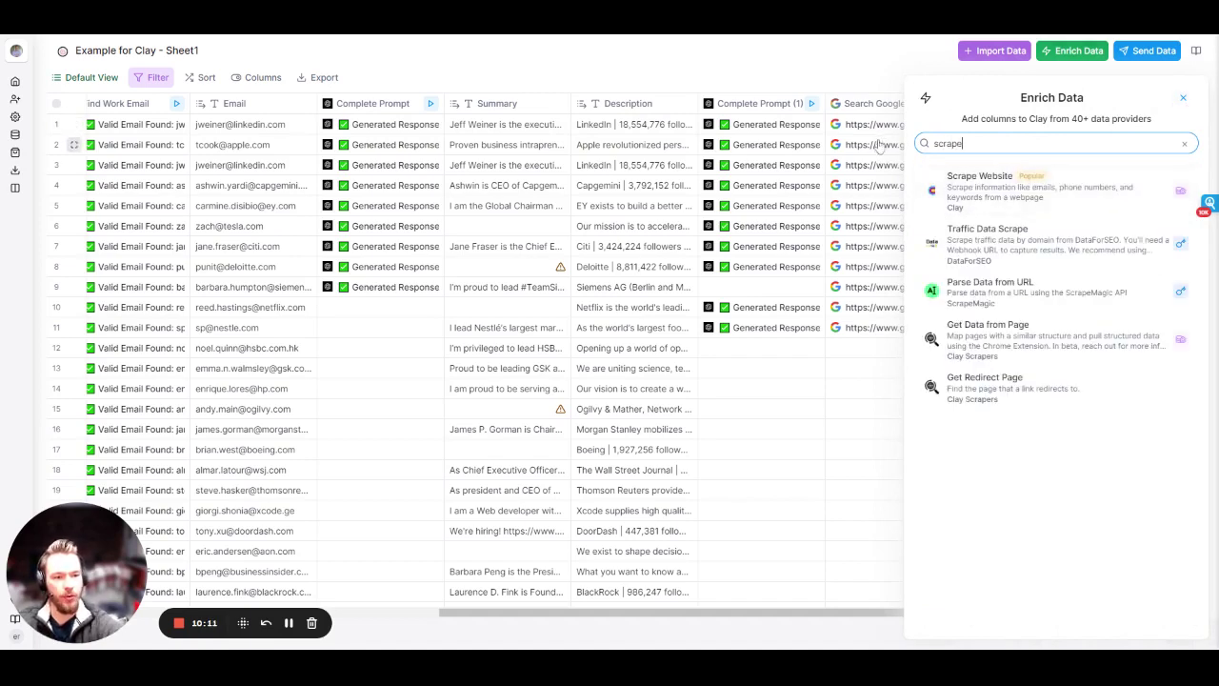
click(1183, 97)
Map the first Google result's Snippet field from row 3 into a new Snippet column.
click(879, 169)
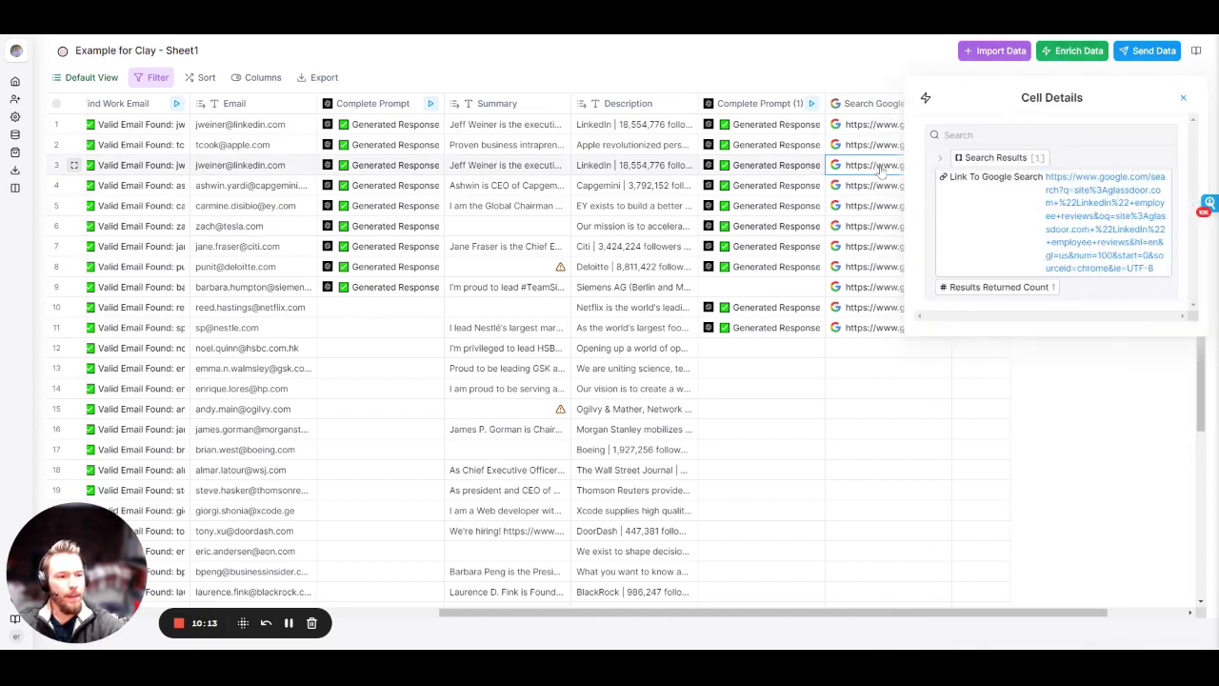
click(990, 156)
click(977, 178)
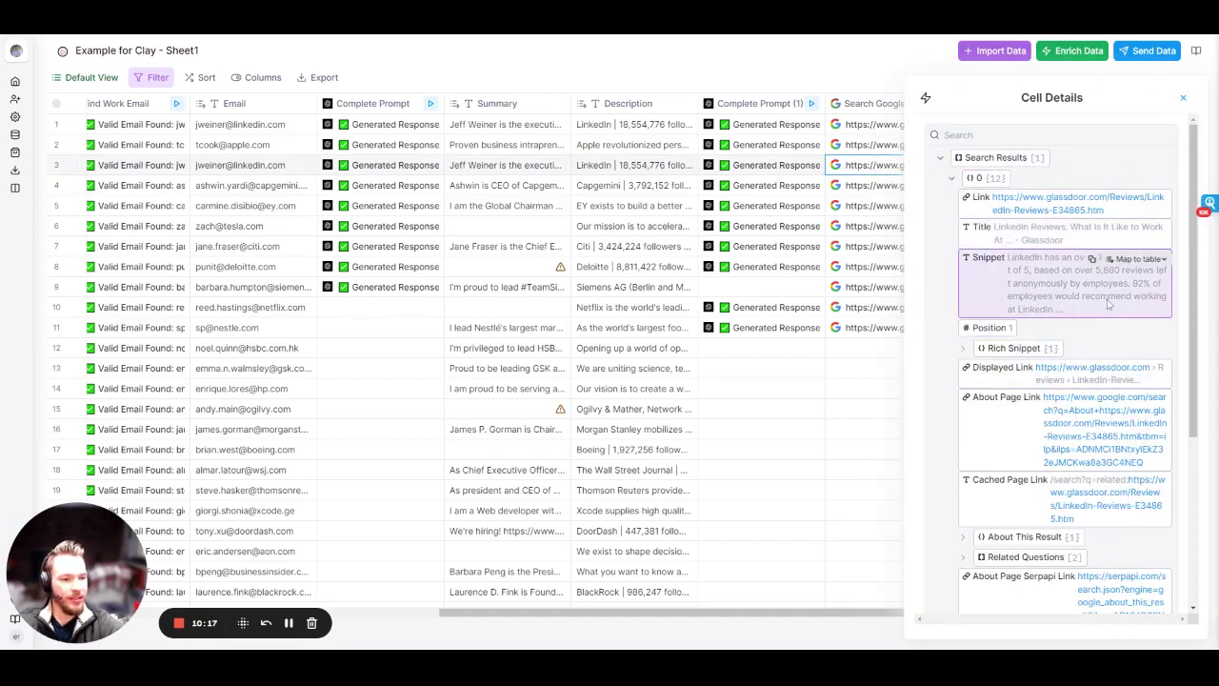
click(1134, 259)
click(1076, 434)
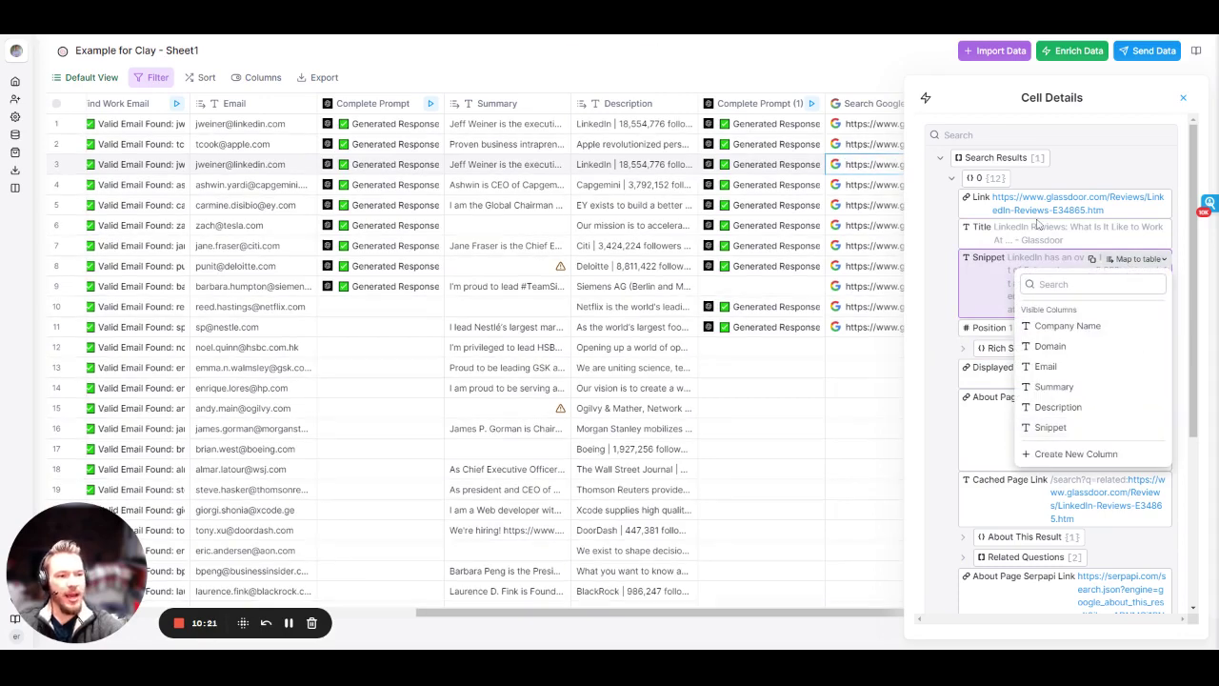
click(1183, 97)
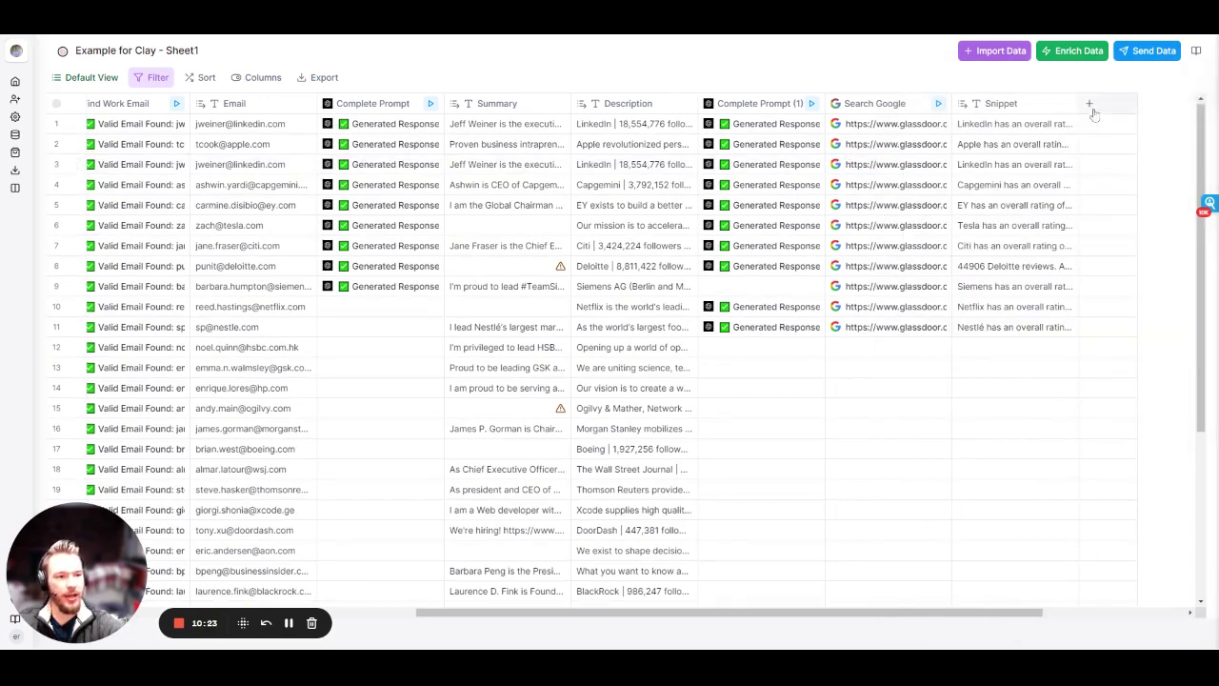
click(1073, 51)
Add a Complete Prompt asking for the company's employee rating from Snippet, numbers only, and save.
click(969, 219)
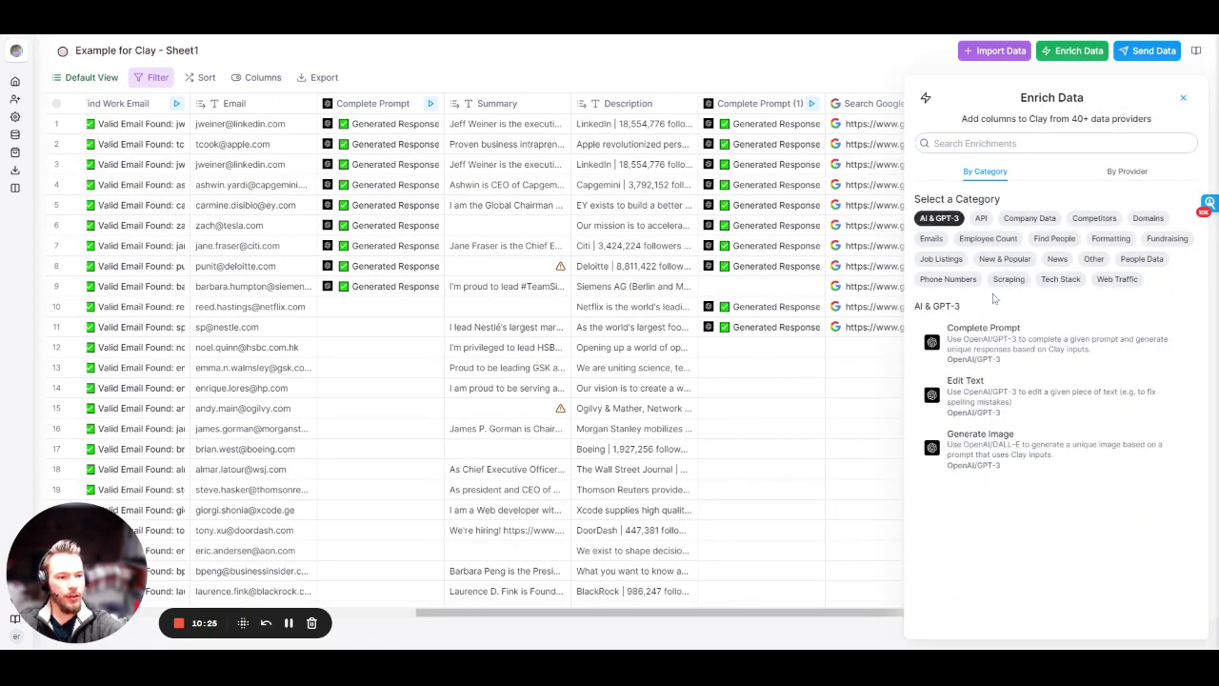
click(1027, 337)
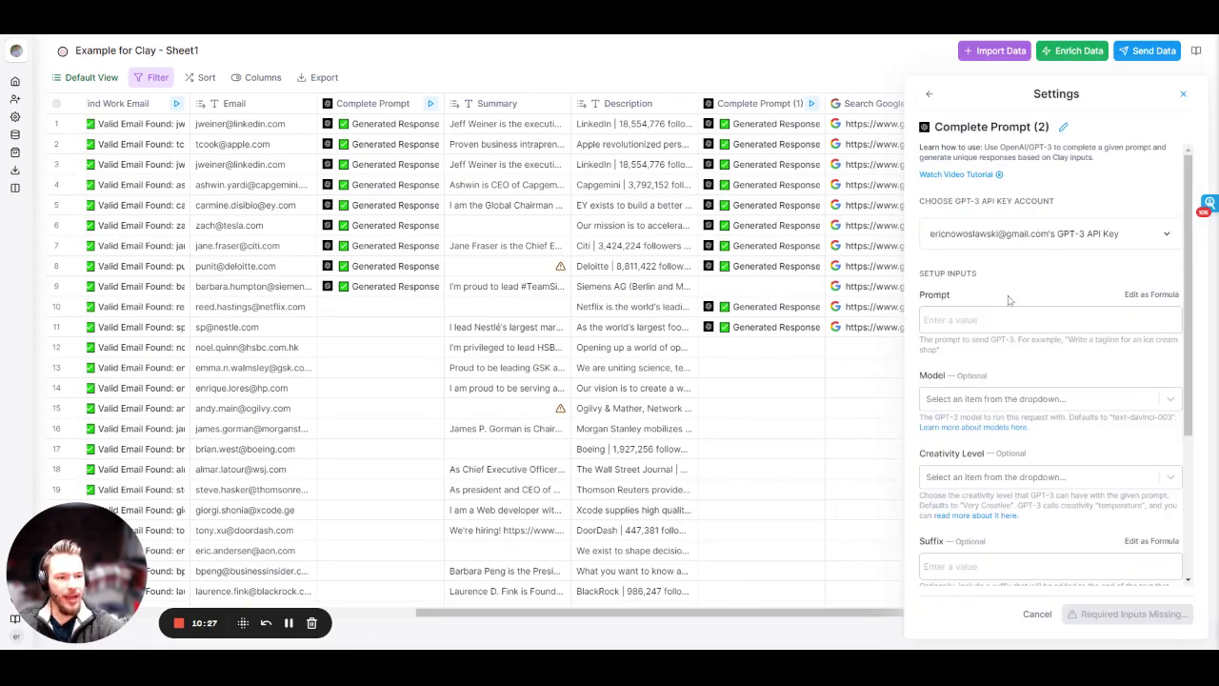
click(1004, 315)
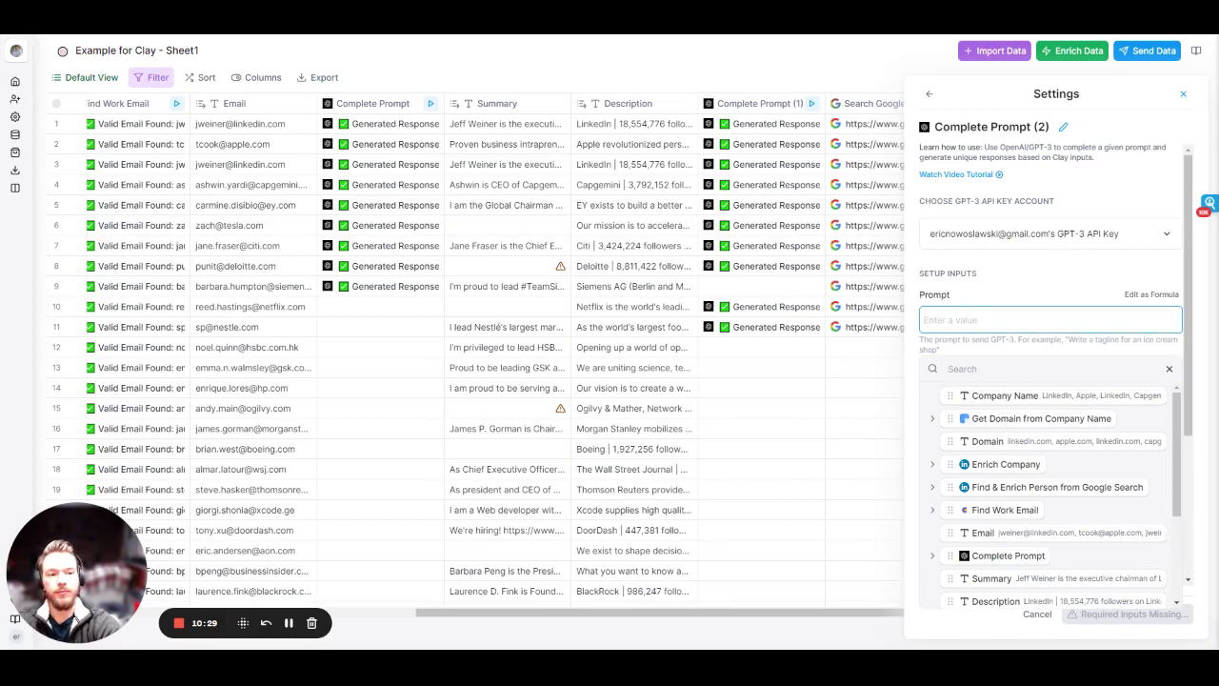
text(From this input, tell me what is )
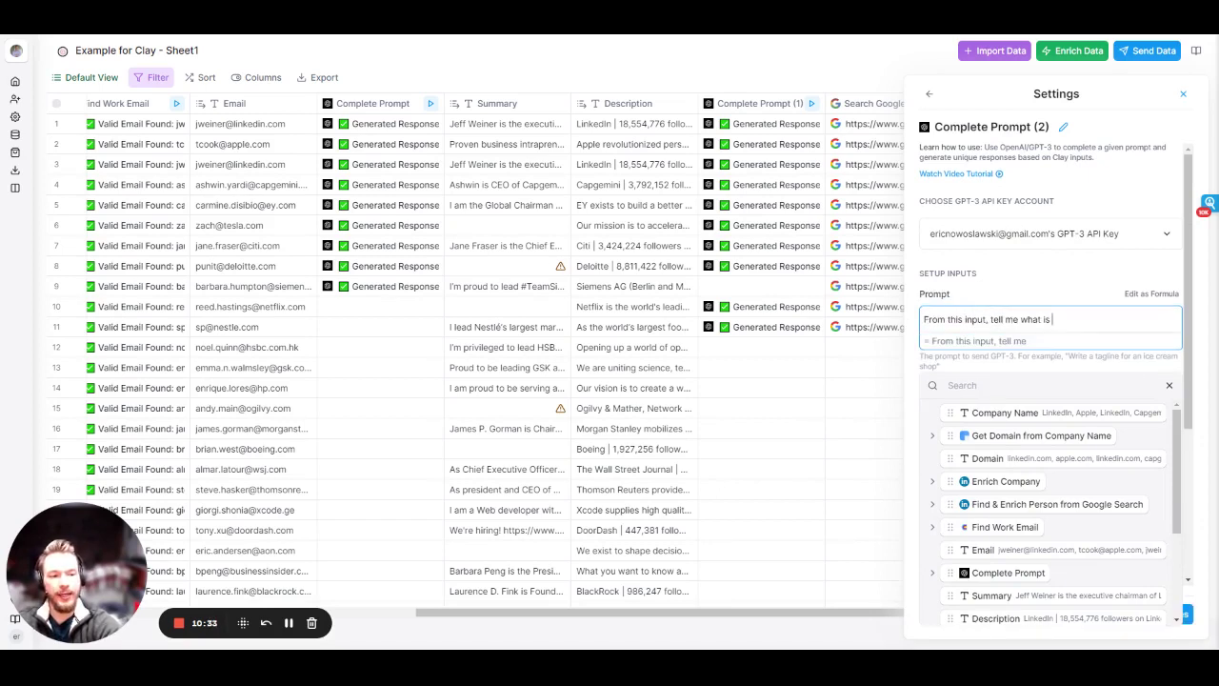
text(the )
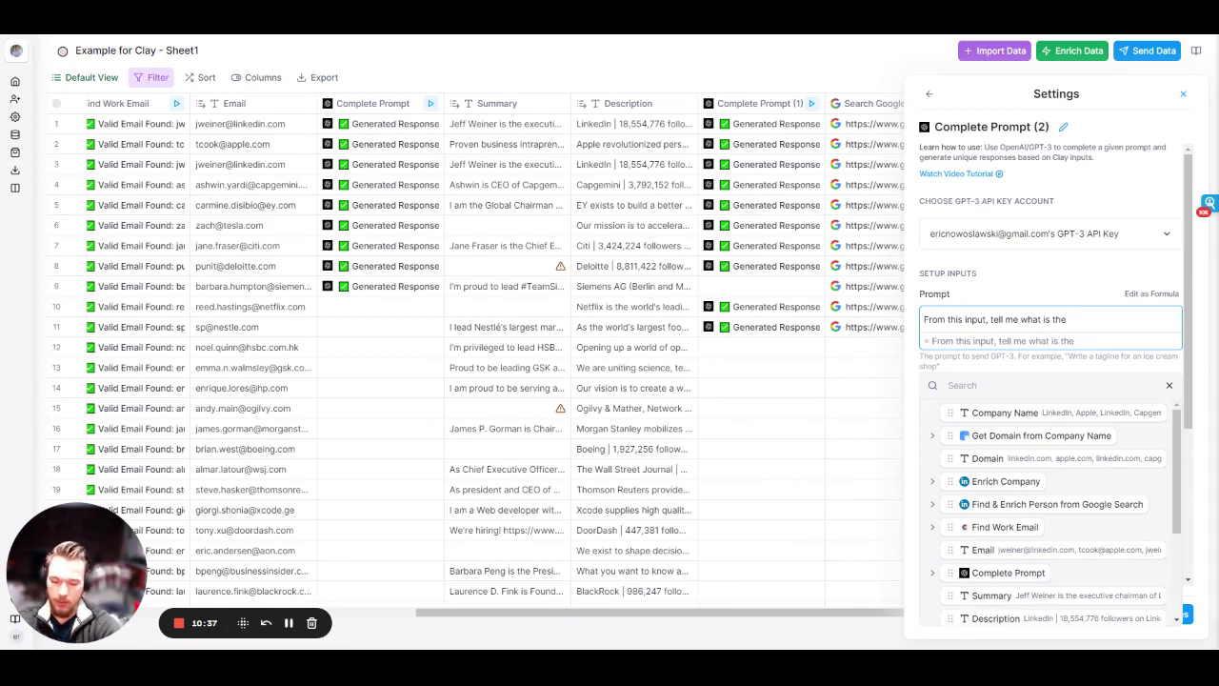
text(employee rating )
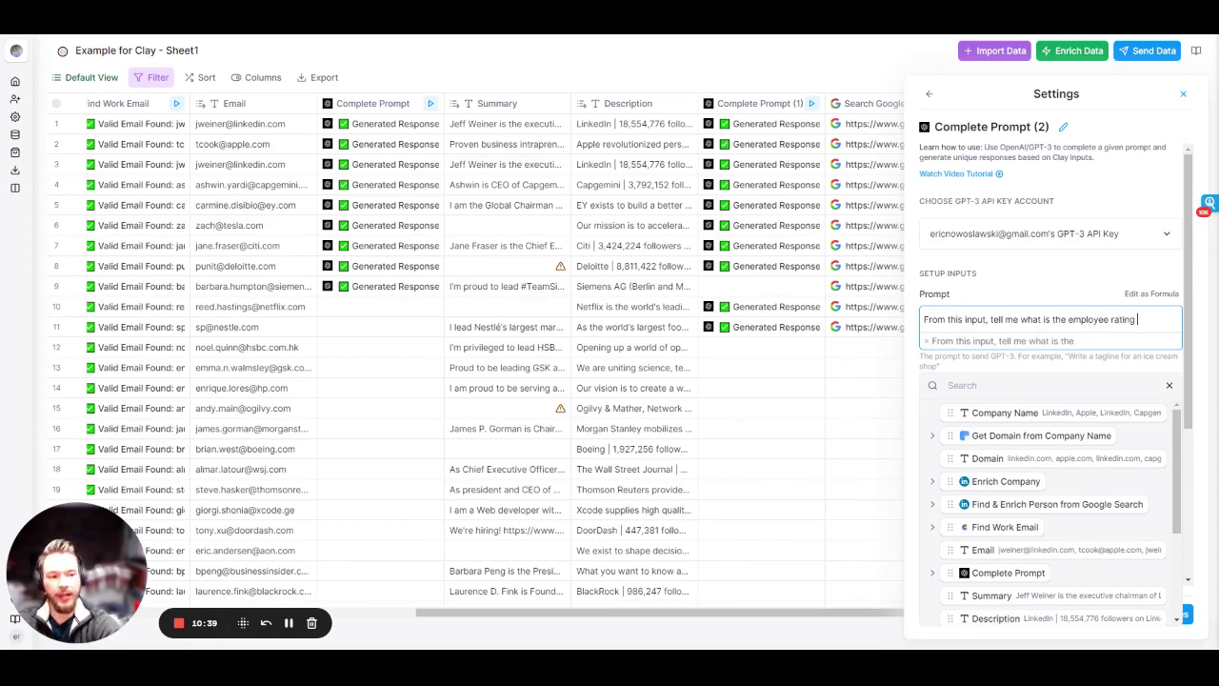
text(for the)
text( comapn)
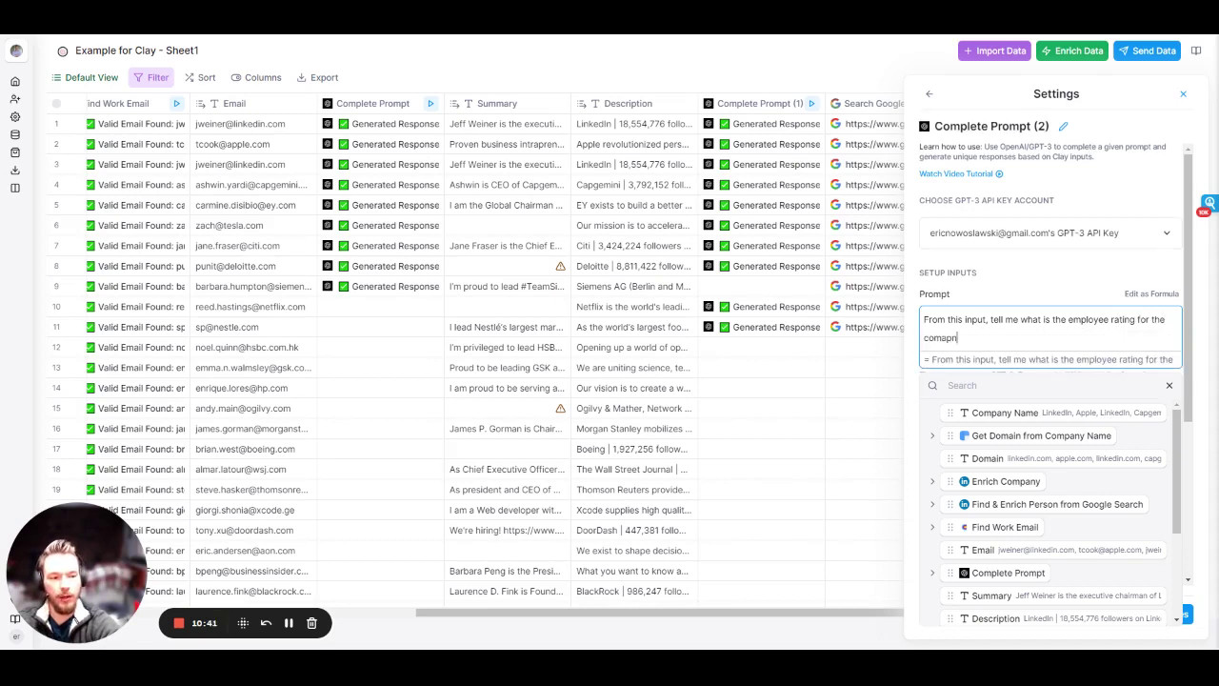
text(y)
key(BackSpace)
key(BackSpace)
key(BackSpace)
key(BackSpace)
text(pany. Only answer in numerical value)
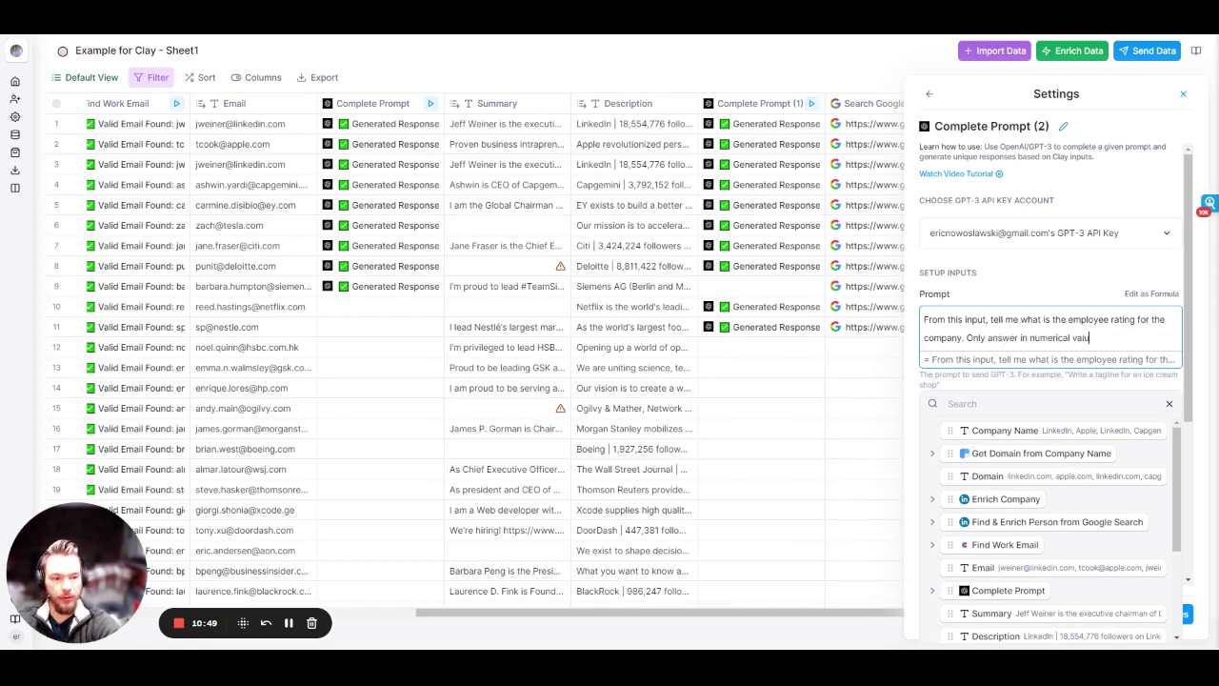
text(s.)
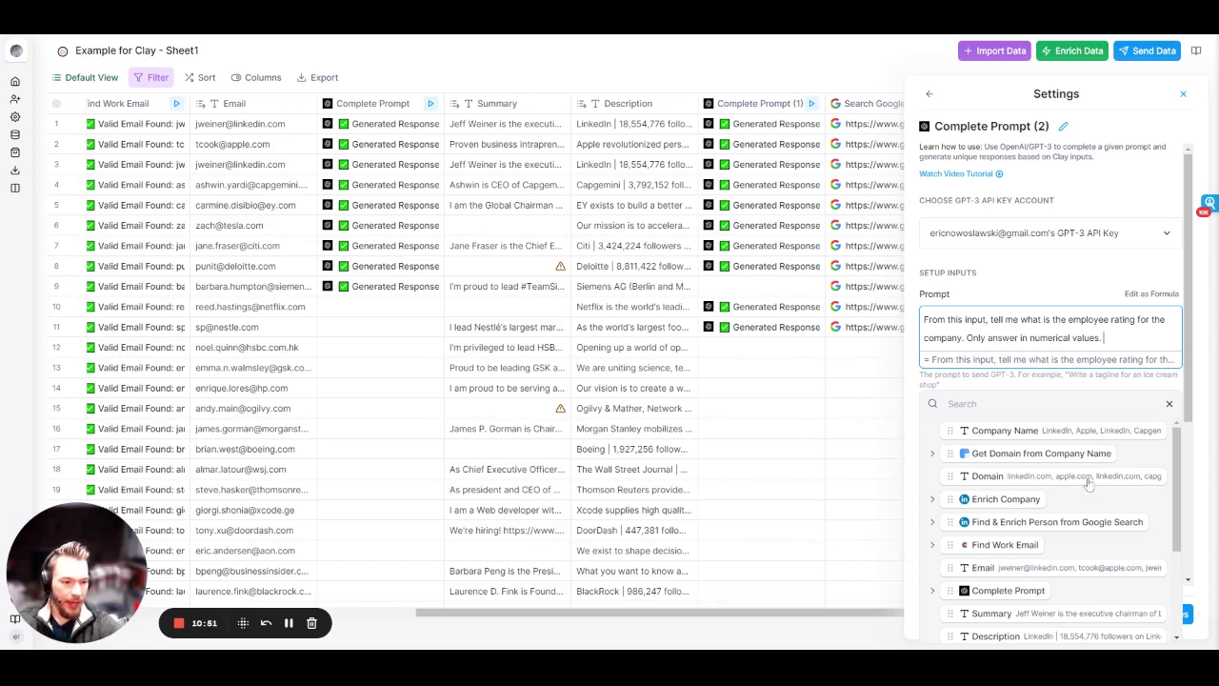
scroll(1009, 592, down, 3)
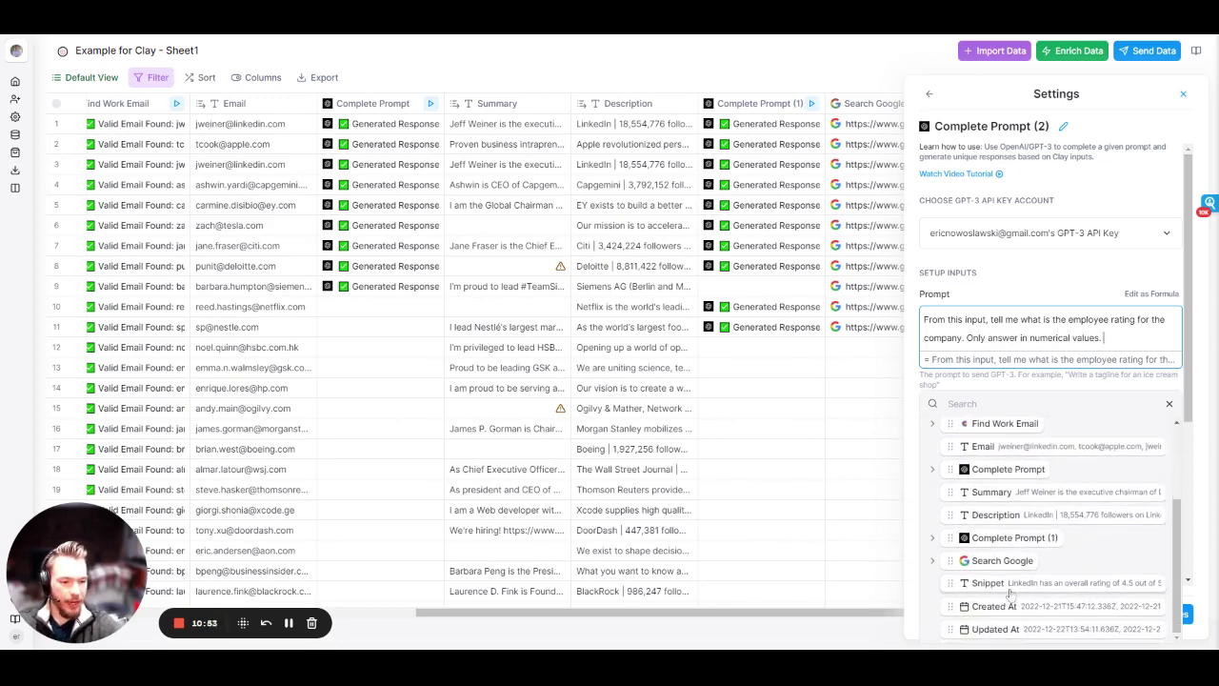
click(1017, 581)
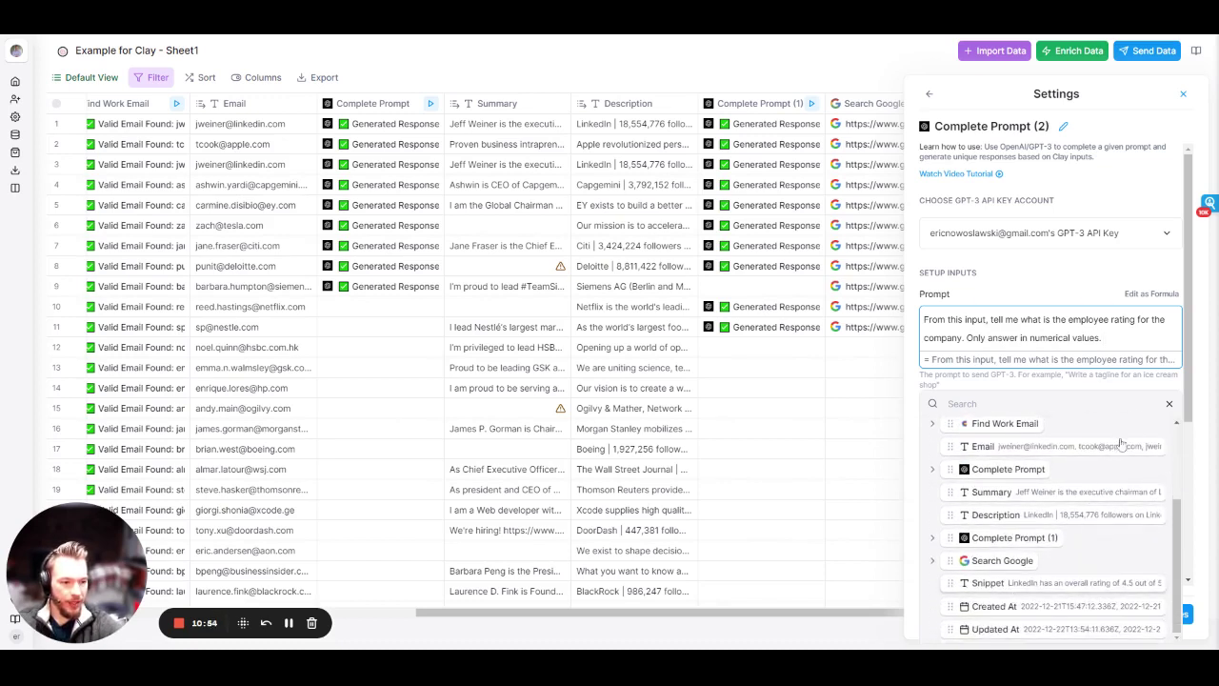
click(1170, 424)
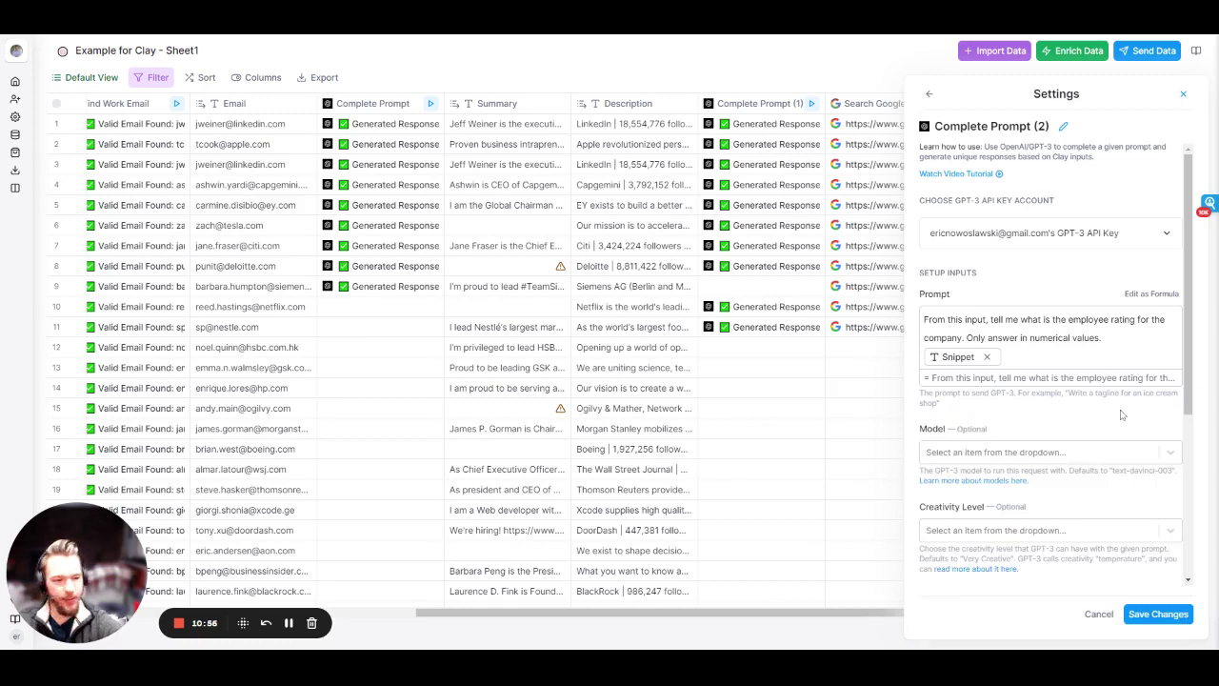
click(1157, 614)
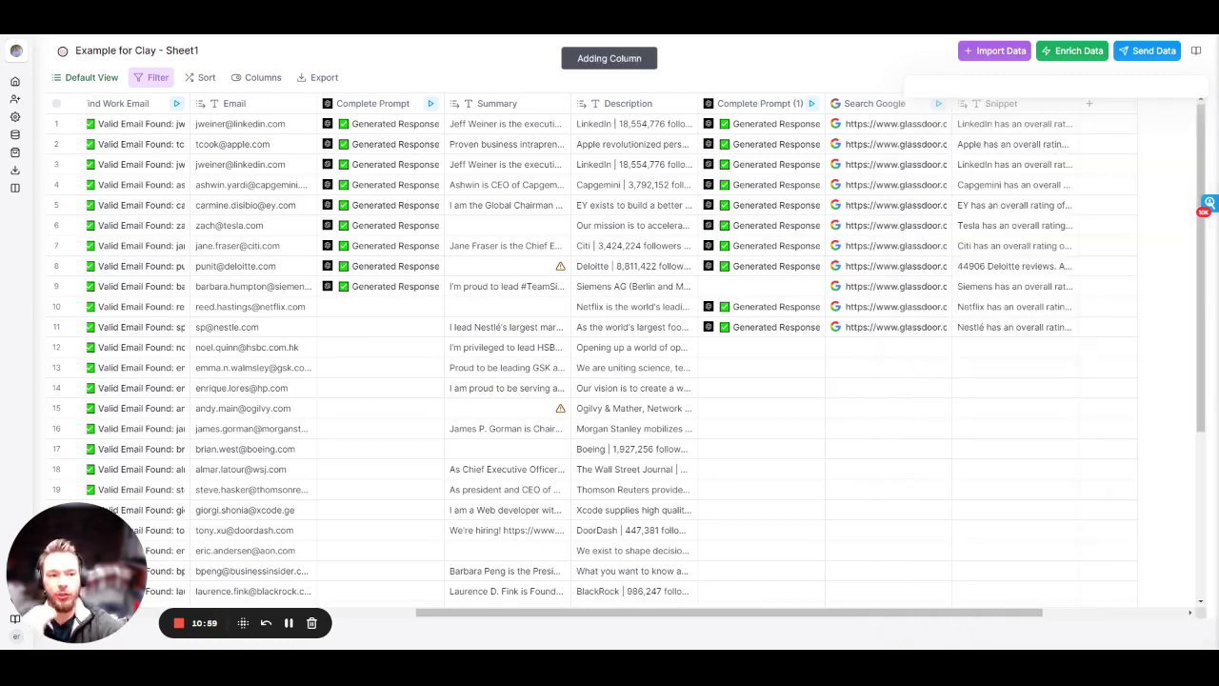
Run the new rating column for rows 1–8.
click(1042, 122)
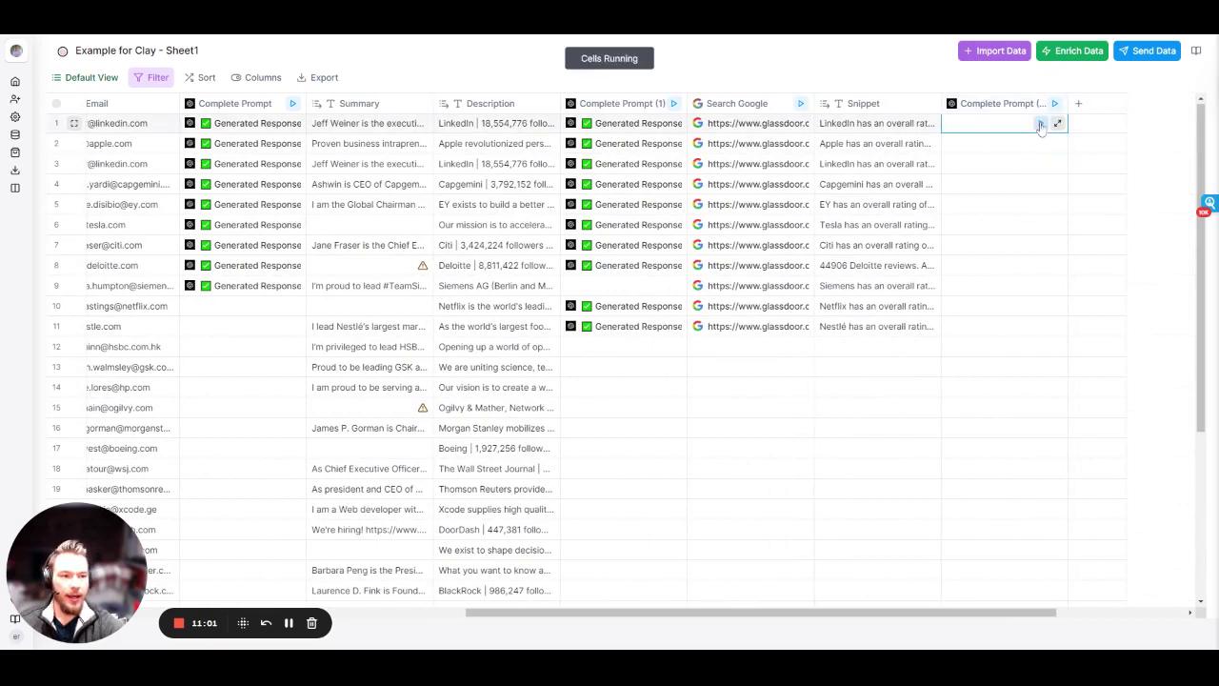
click(1042, 143)
click(1041, 163)
click(1042, 184)
click(1042, 225)
click(1042, 245)
click(1042, 265)
Check the generated ratings for rows 1, 2, 3 and 5 in Cell Details.
click(1058, 123)
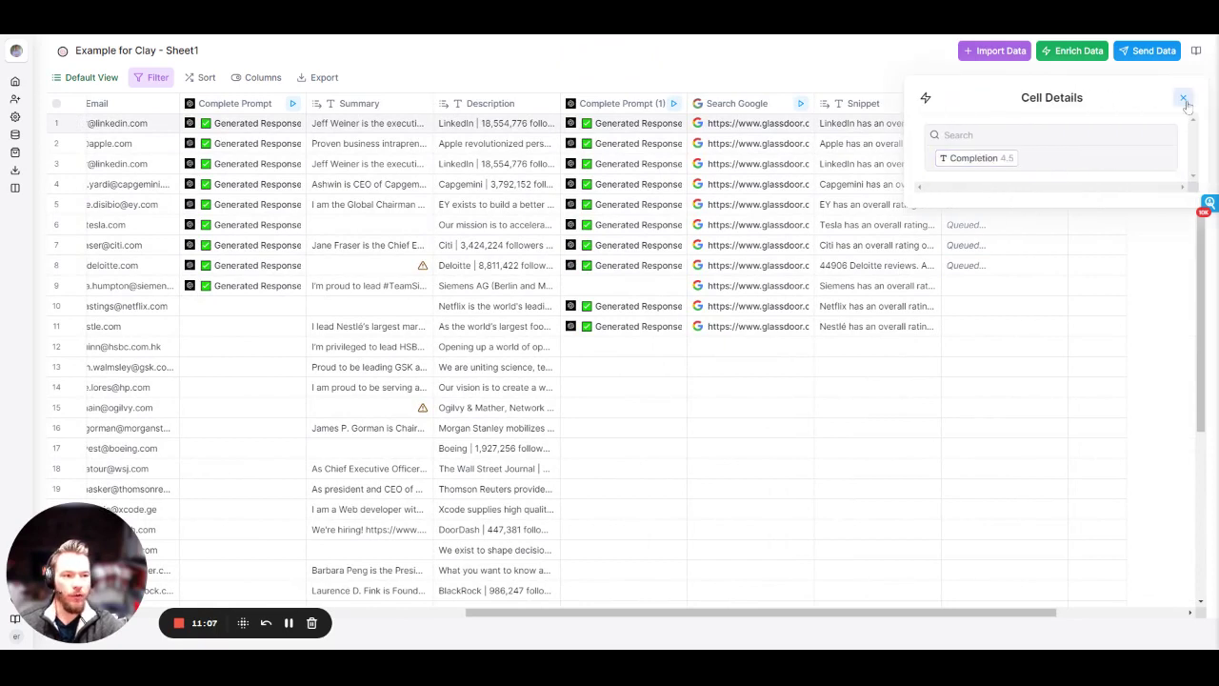
click(1182, 98)
click(1047, 143)
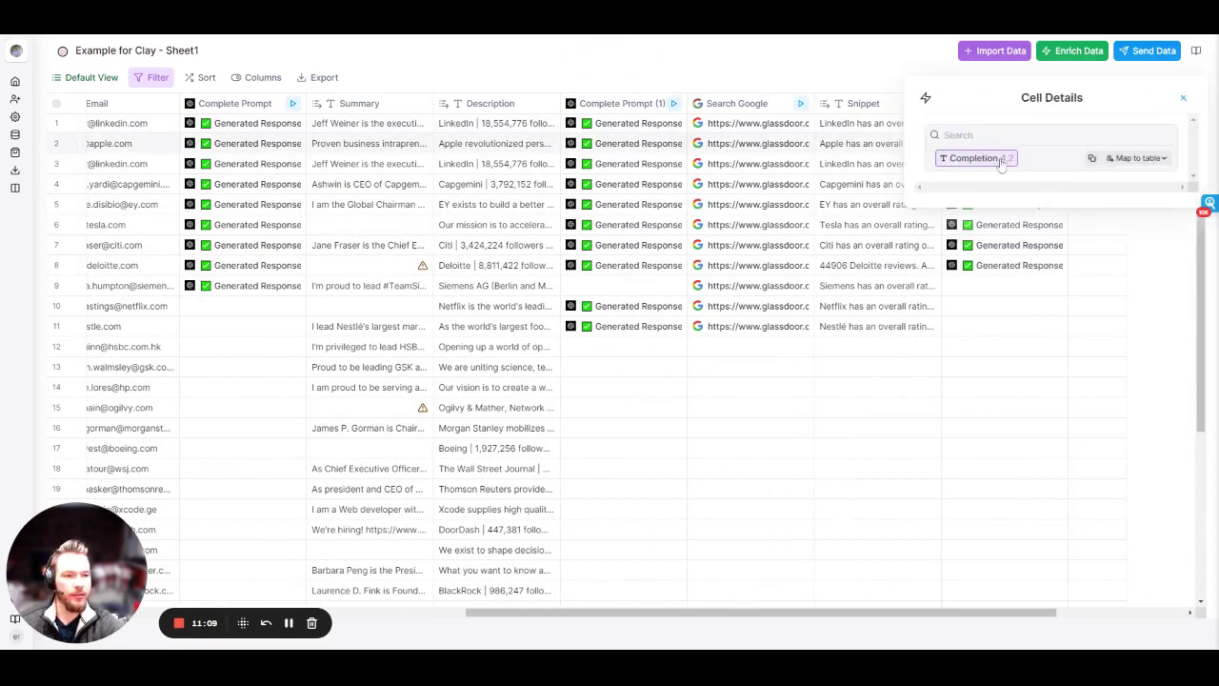
click(1182, 98)
click(1012, 164)
click(1182, 98)
click(1052, 203)
click(1183, 98)
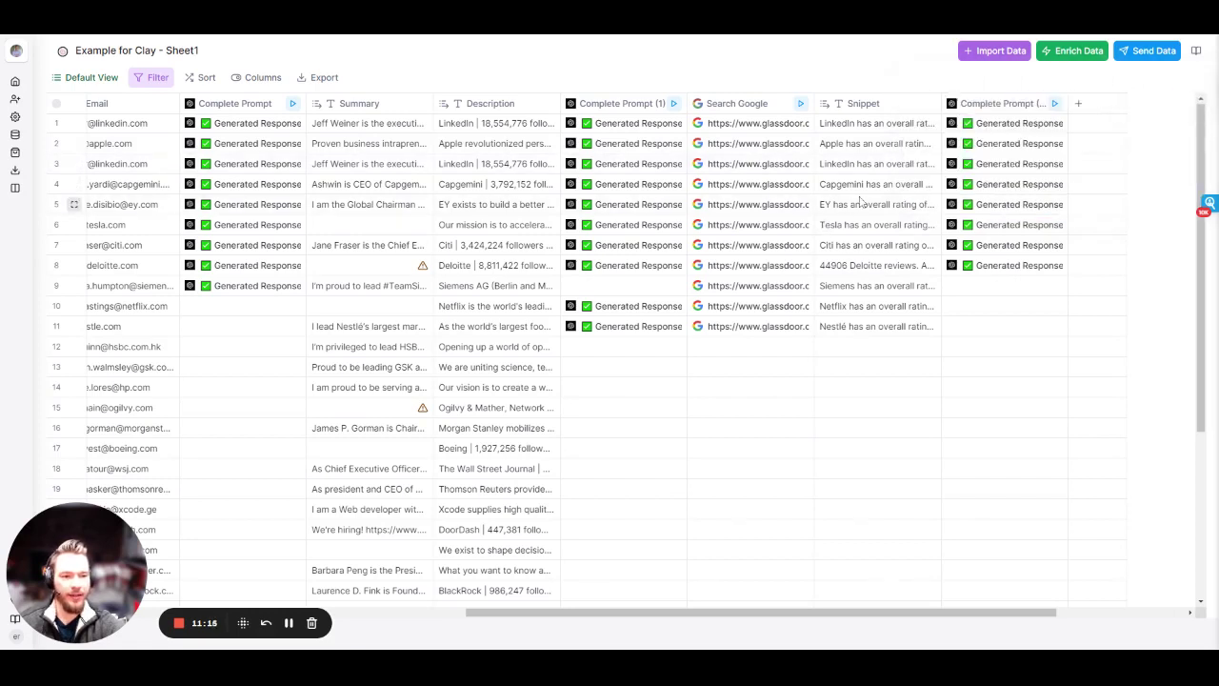
Check the generated ratings for rows 6, 7 and 8.
click(1022, 225)
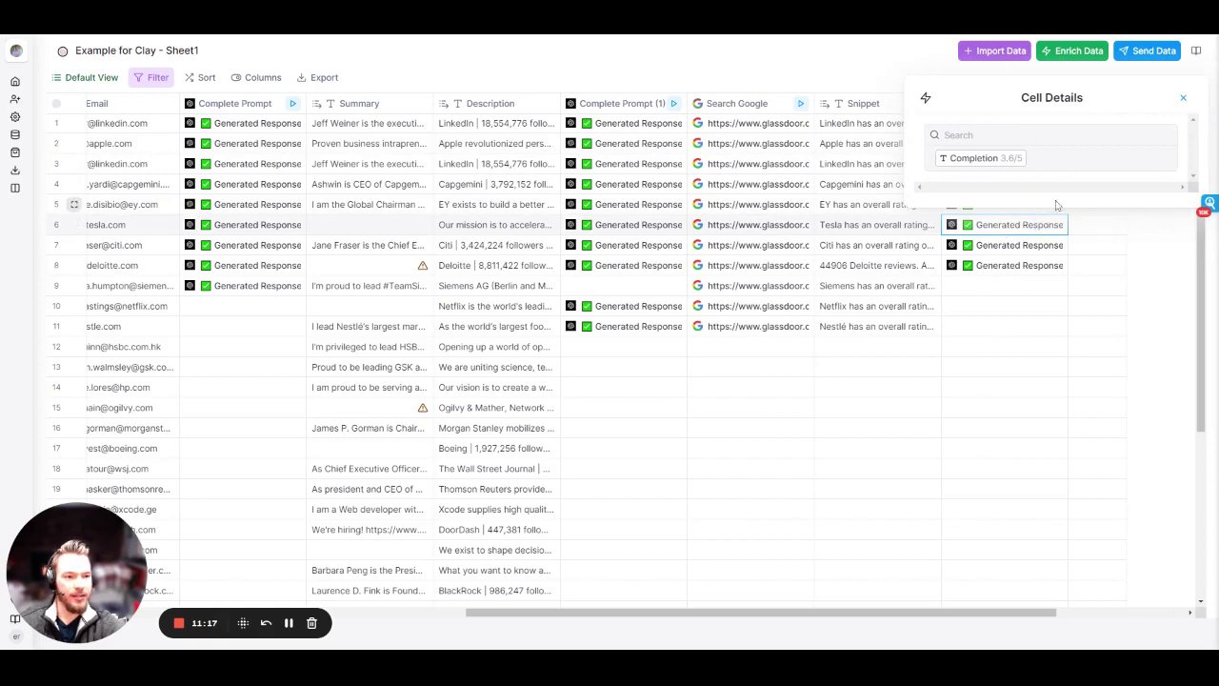
click(1182, 98)
click(1022, 225)
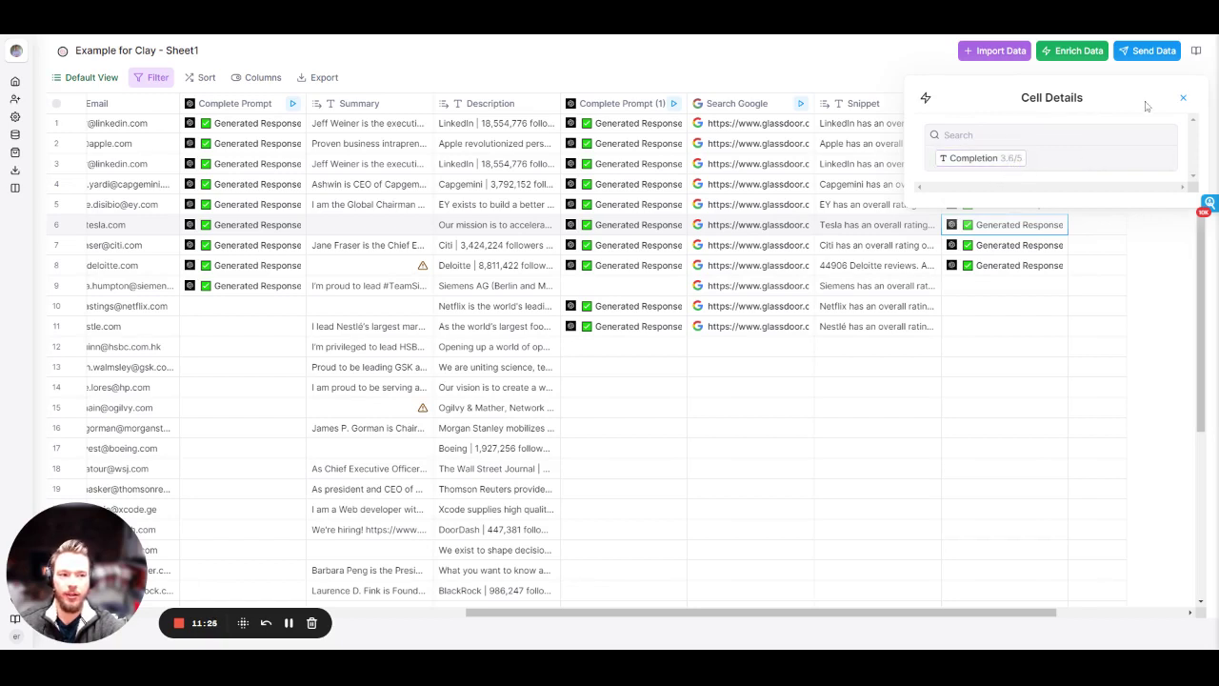
click(1000, 247)
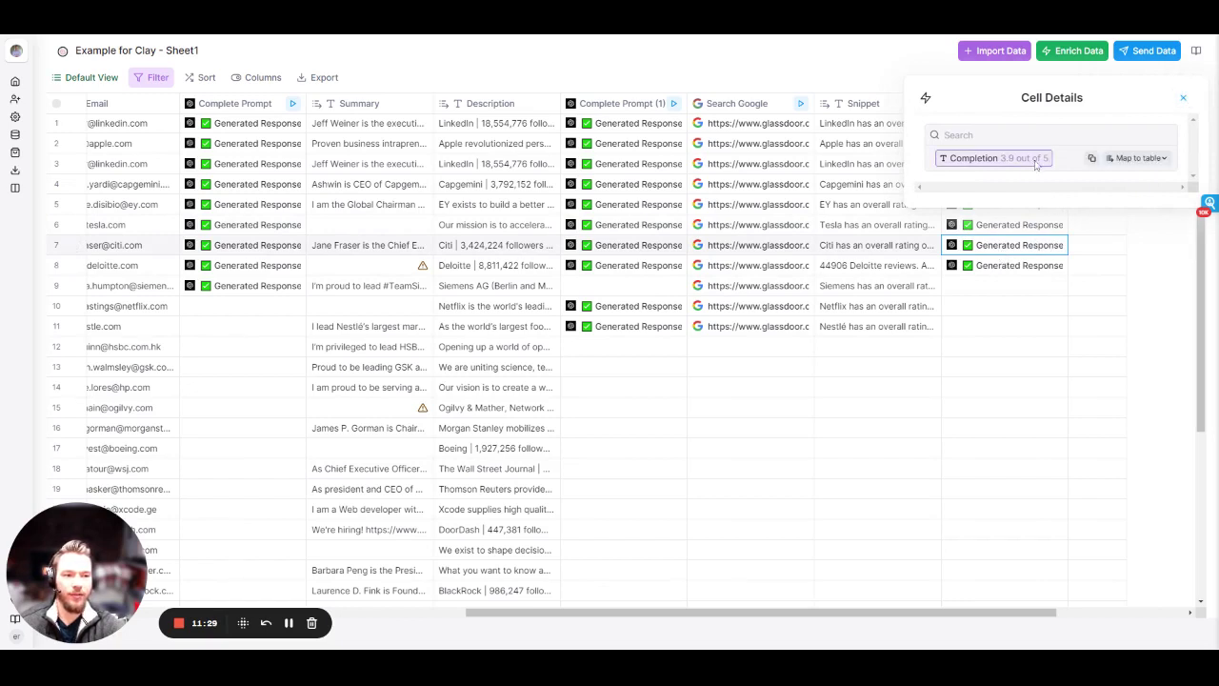
click(1183, 99)
click(1053, 264)
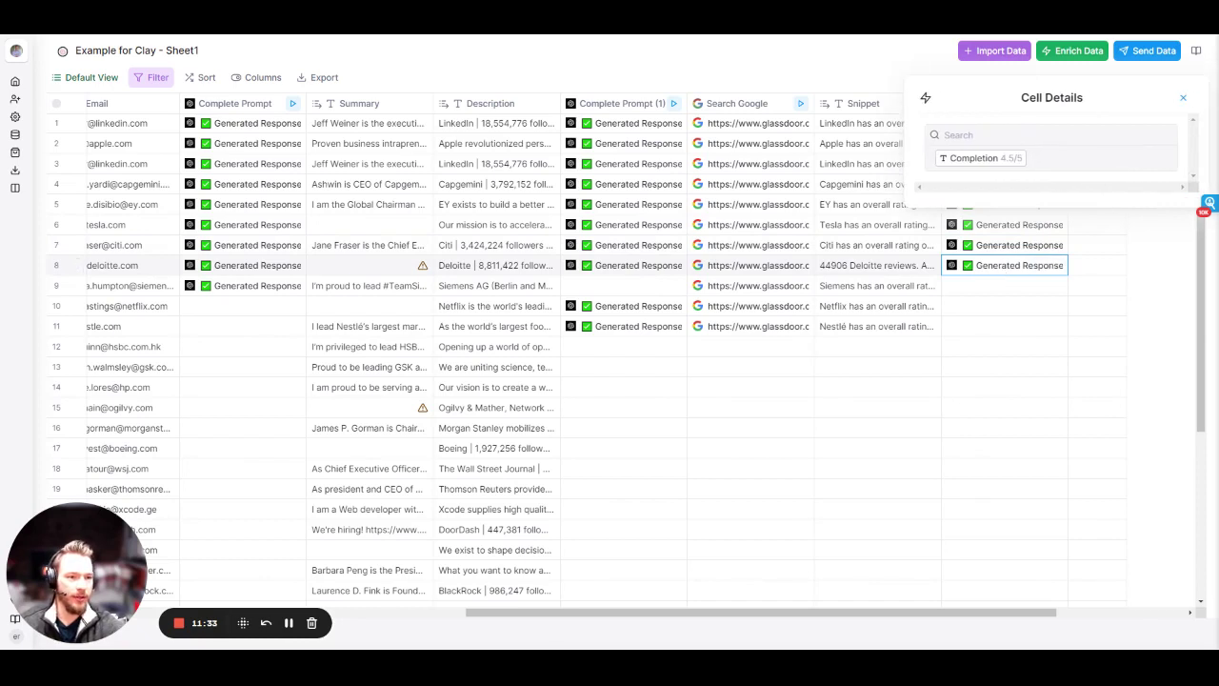
key(Escape)
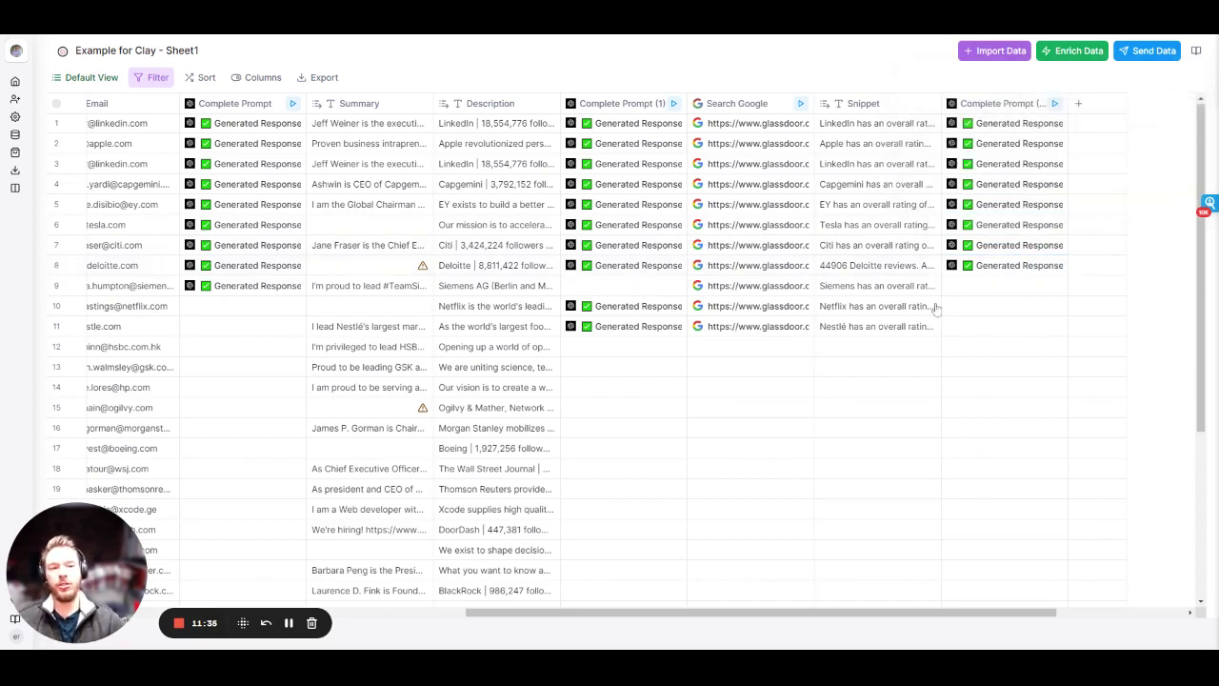
double_click(861, 133)
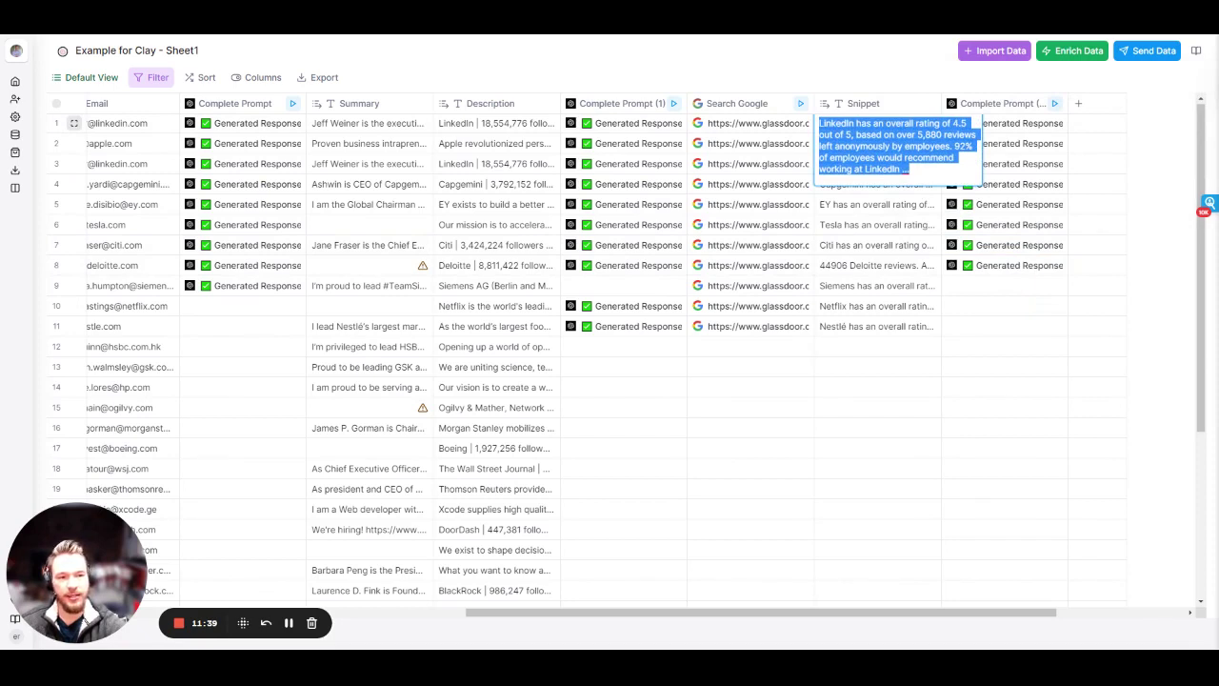
double_click(860, 265)
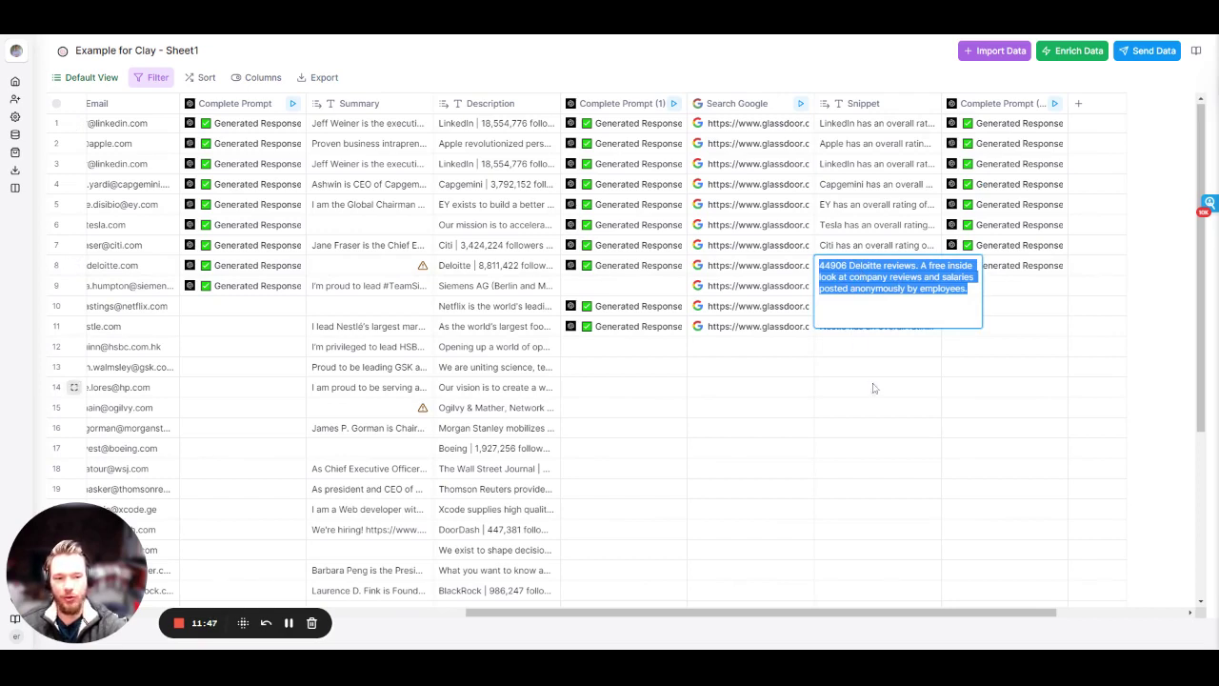
click(1043, 266)
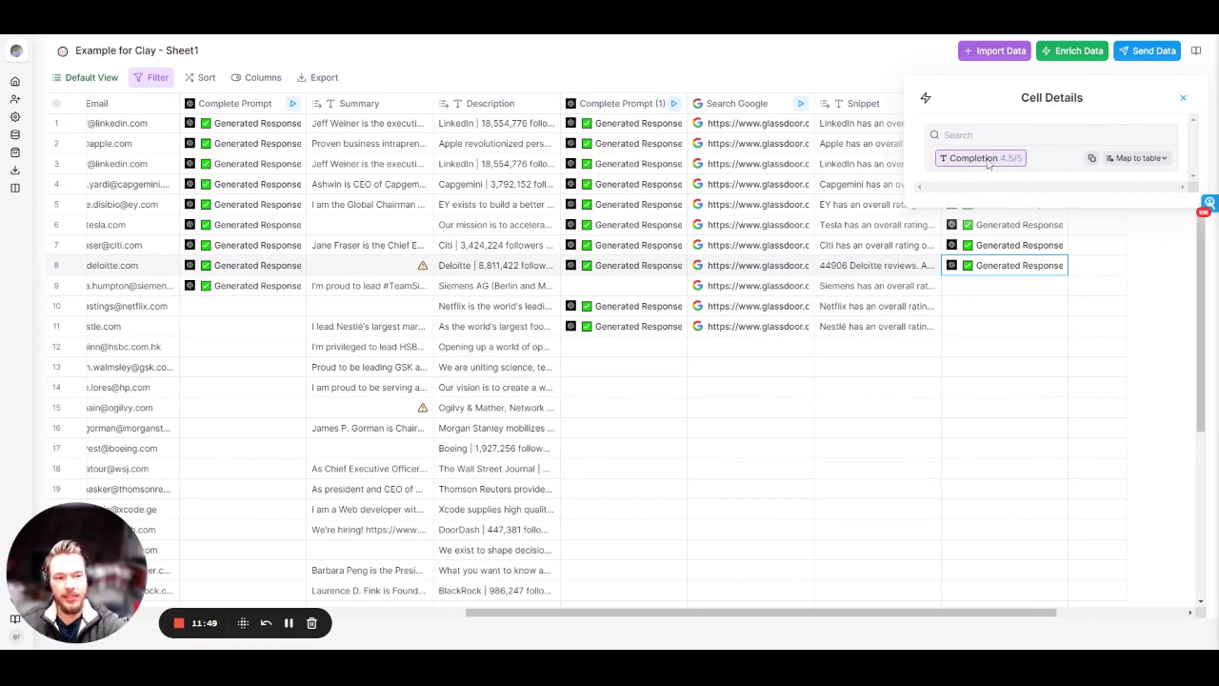
click(743, 266)
click(991, 160)
click(983, 177)
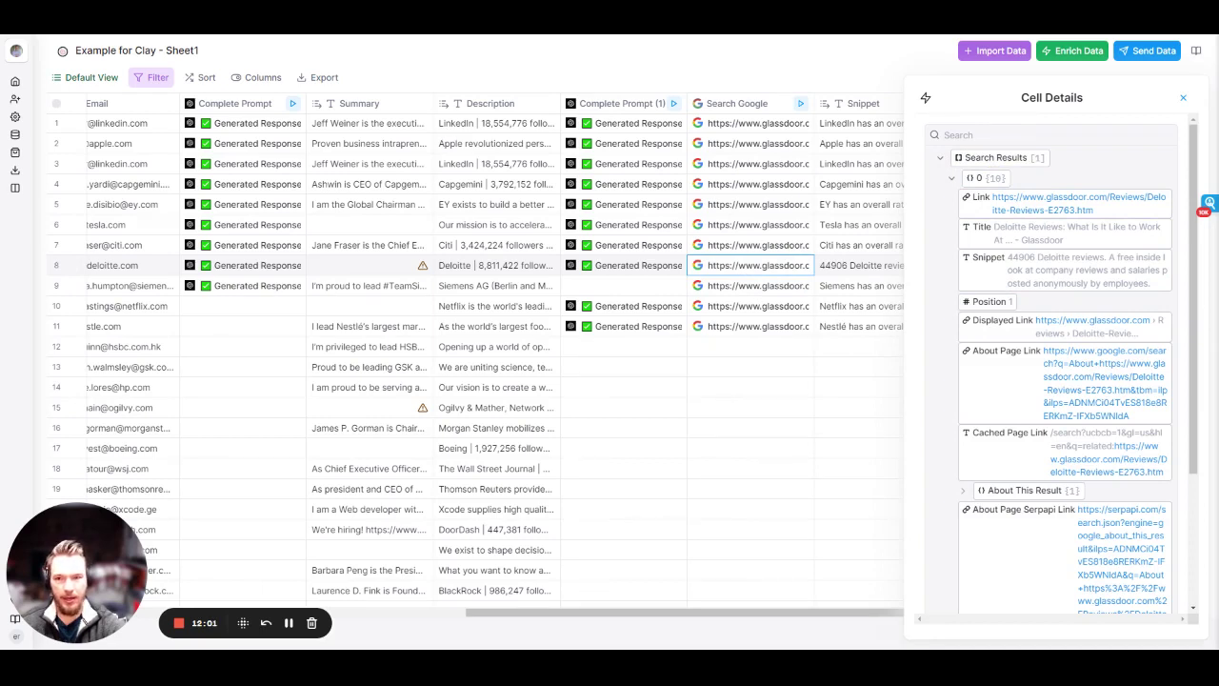
click(1183, 97)
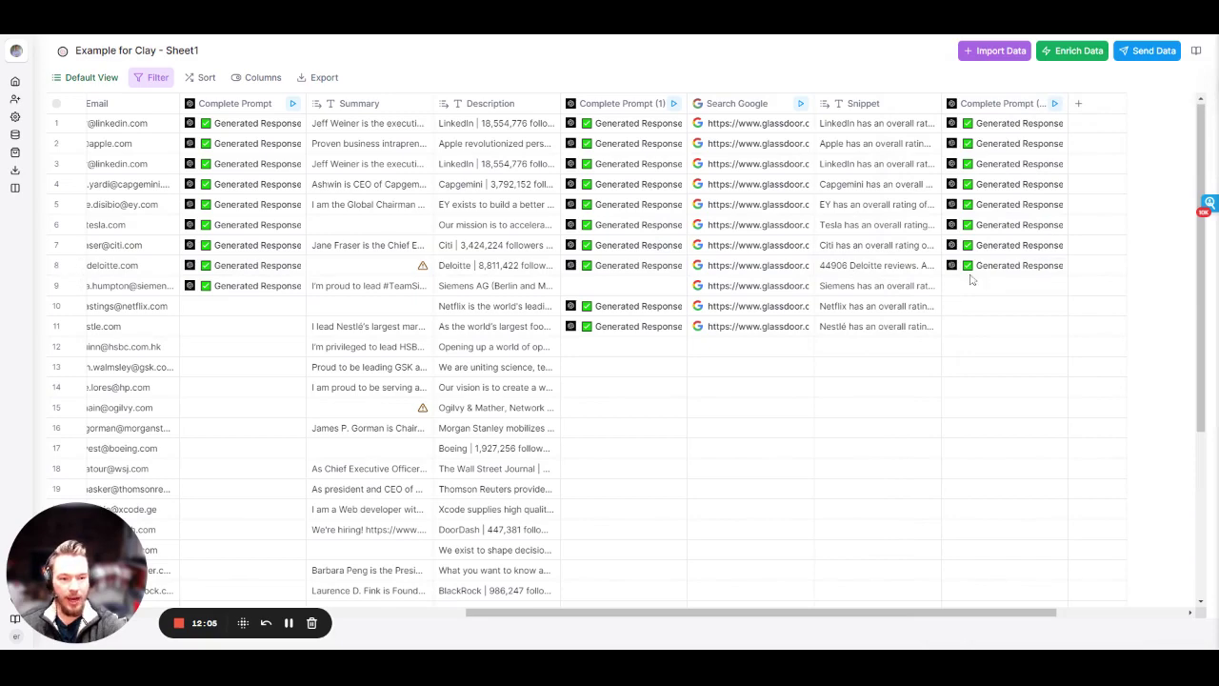
scroll(1001, 323, right, 5)
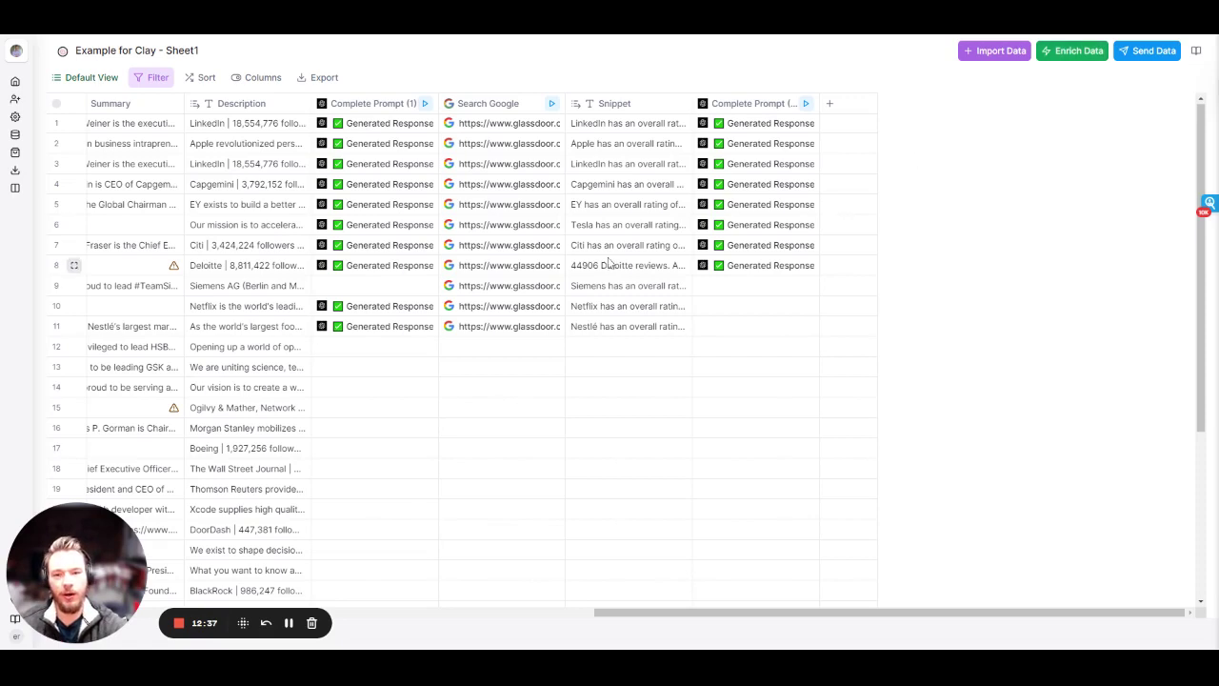
Read the full Complete Prompt completions for rows 1 and 3 in Cell Details.
click(357, 129)
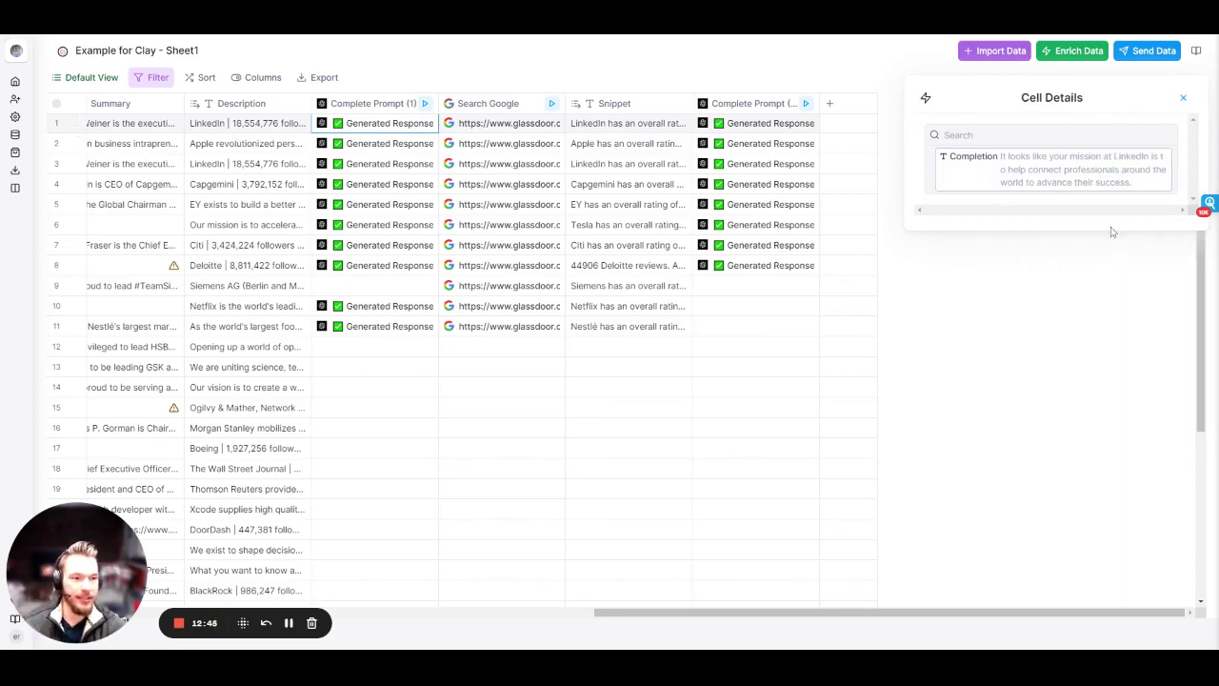
scroll(571, 285, left, 5)
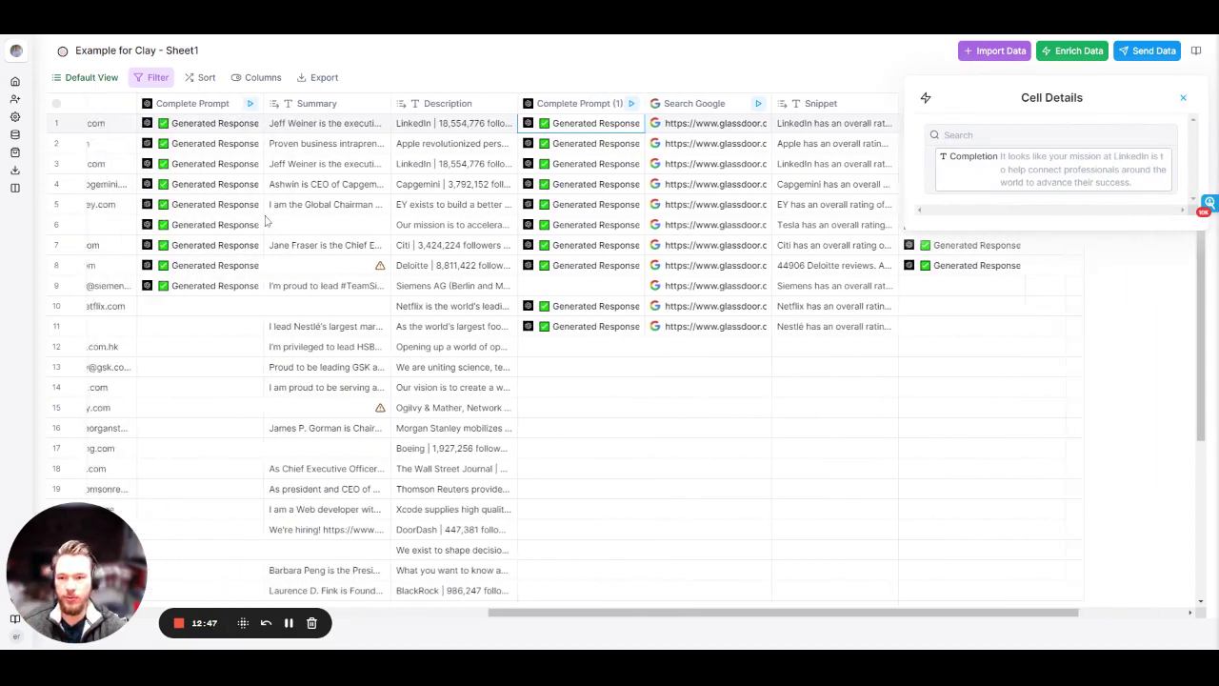
click(378, 129)
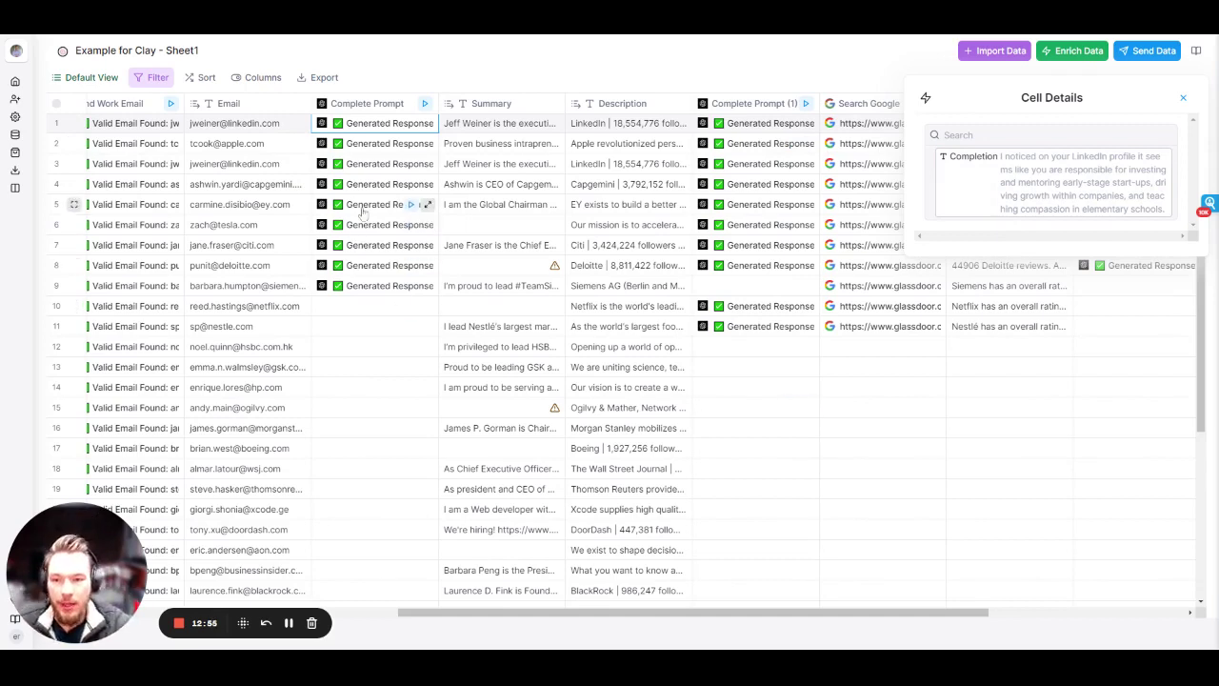
click(381, 163)
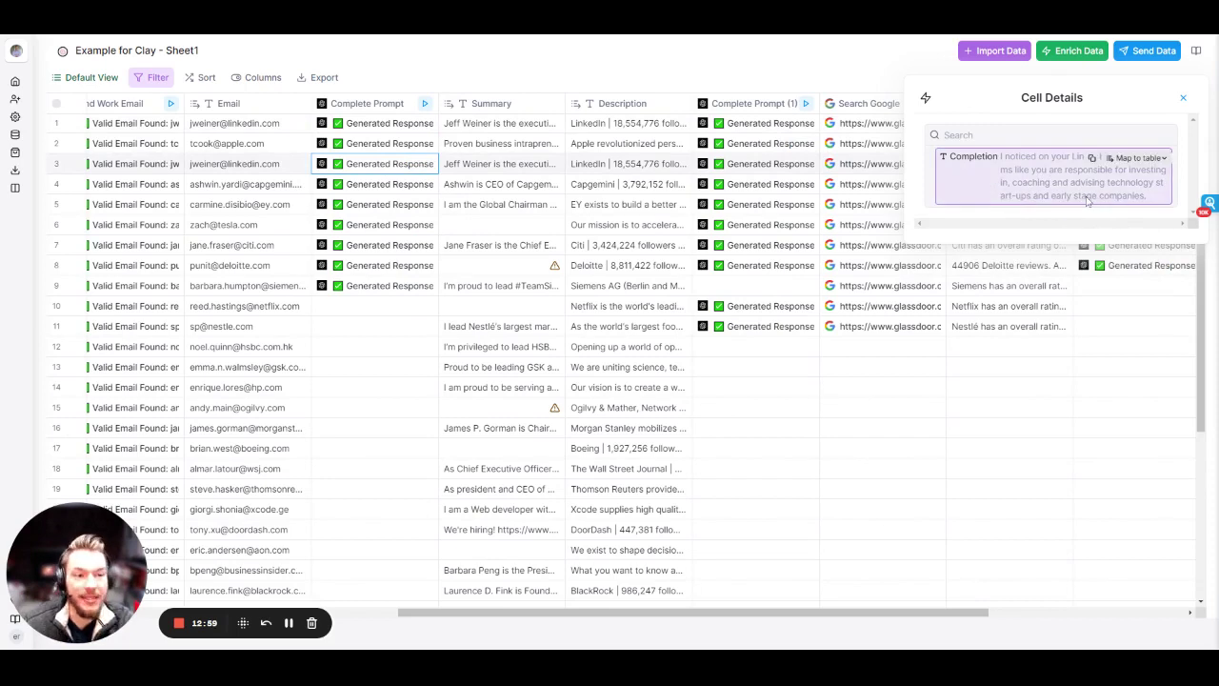
click(370, 124)
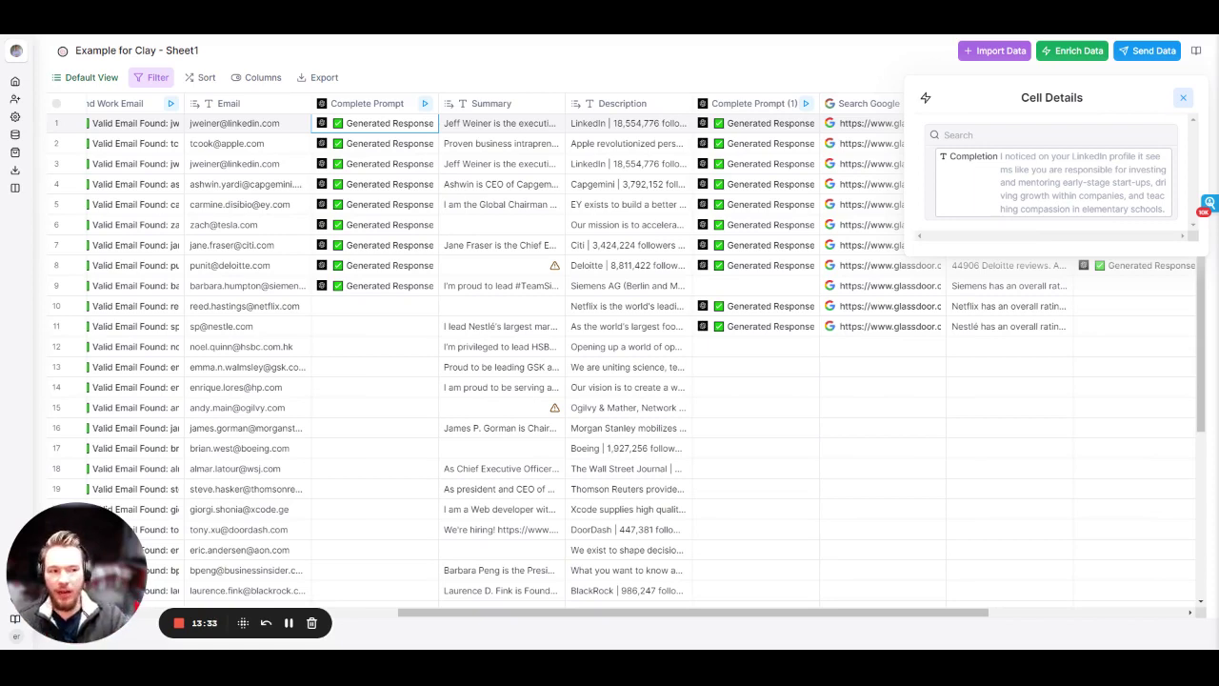
Close Cell Details and bring up the Enrich Data catalogue.
click(1183, 97)
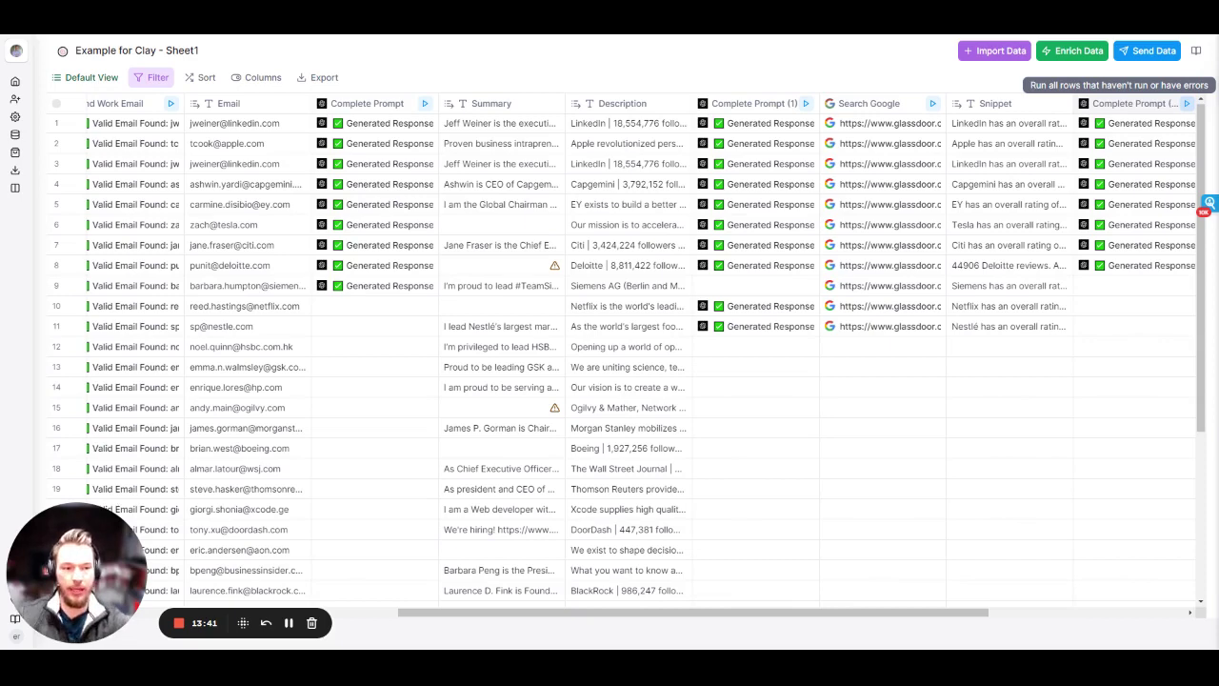
drag(843, 612, 1038, 613)
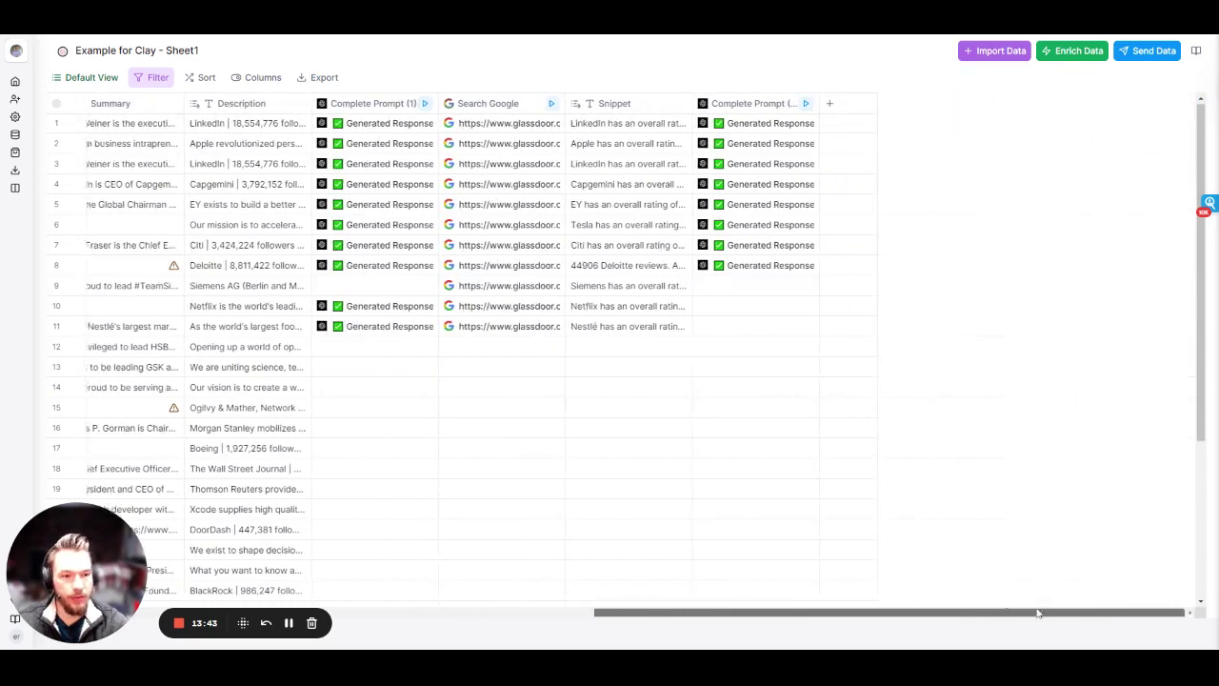
click(1085, 54)
Add a Complete Prompt starting 'Write a casual email with 50-70 words that includes the company description…'.
click(938, 218)
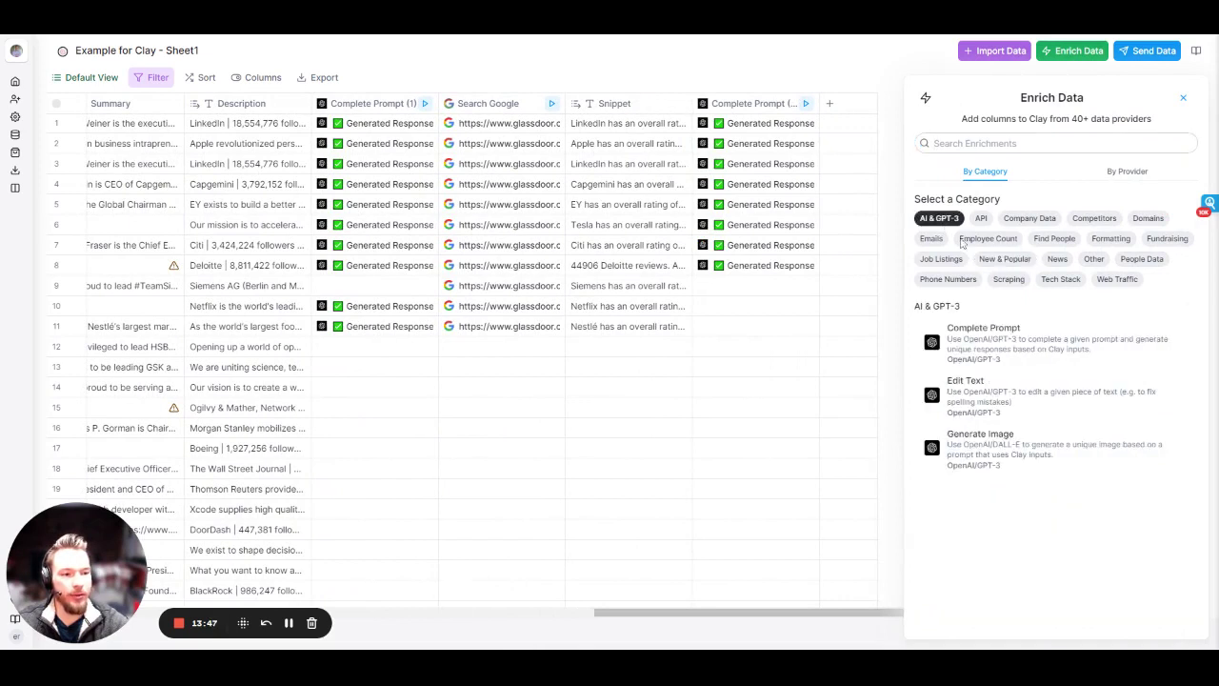
click(1013, 343)
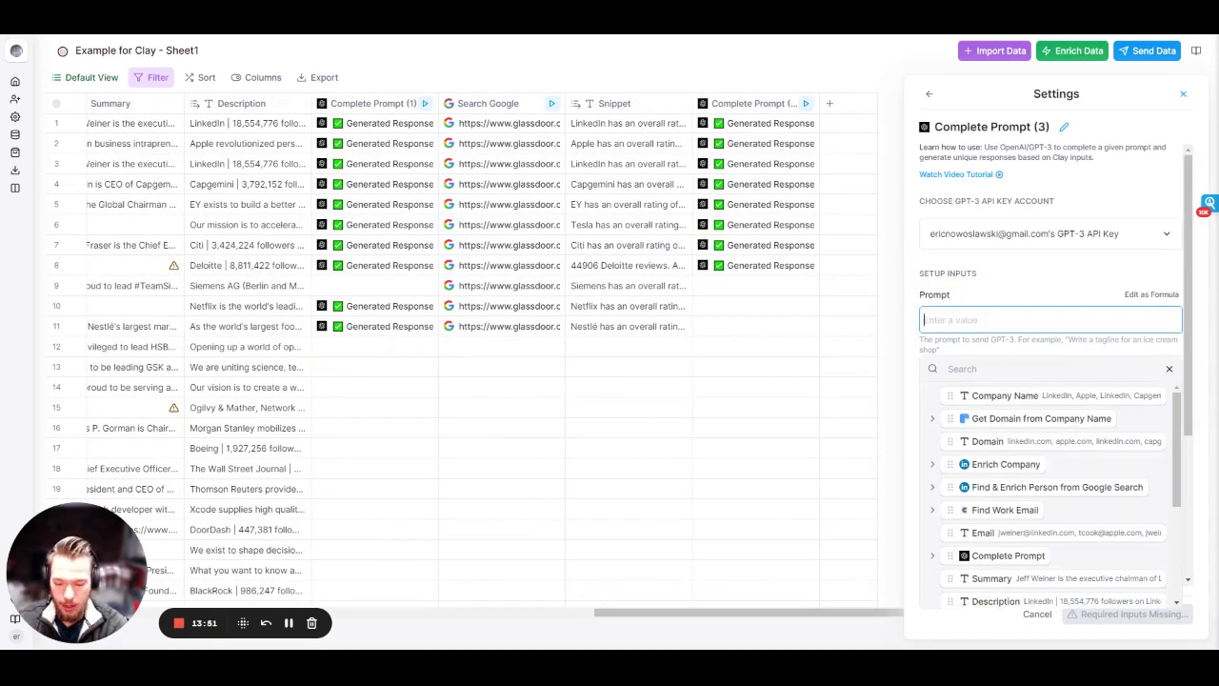
text(Write a casu)
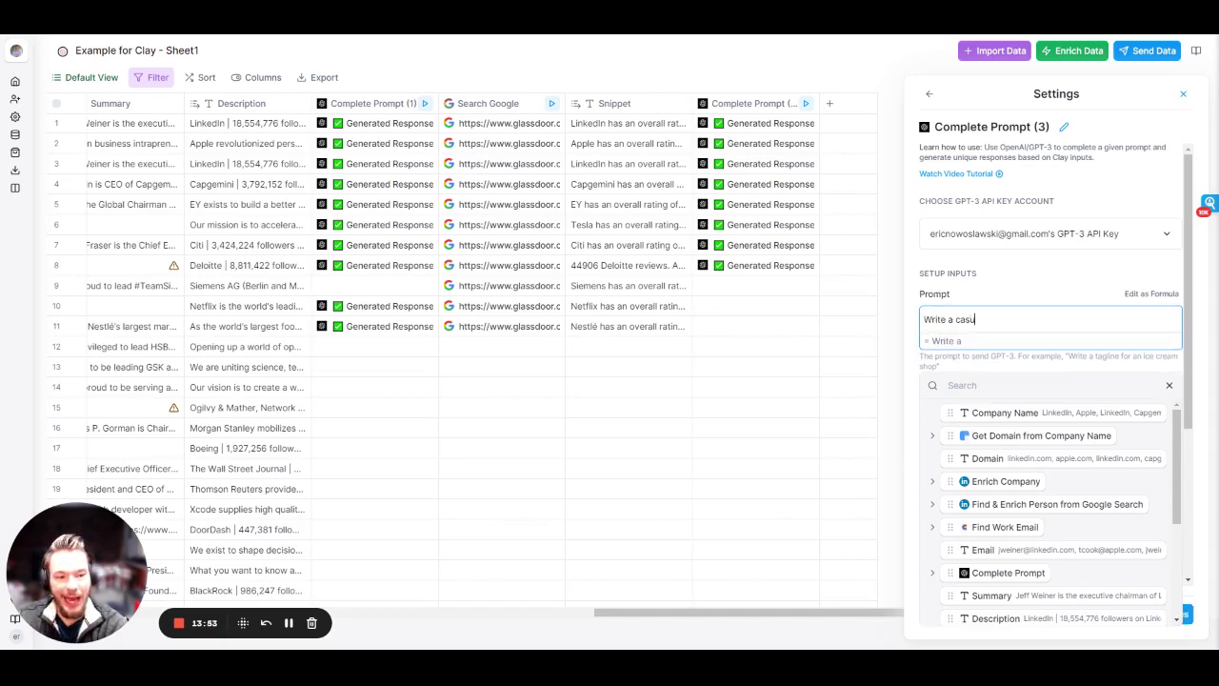
text(al email)
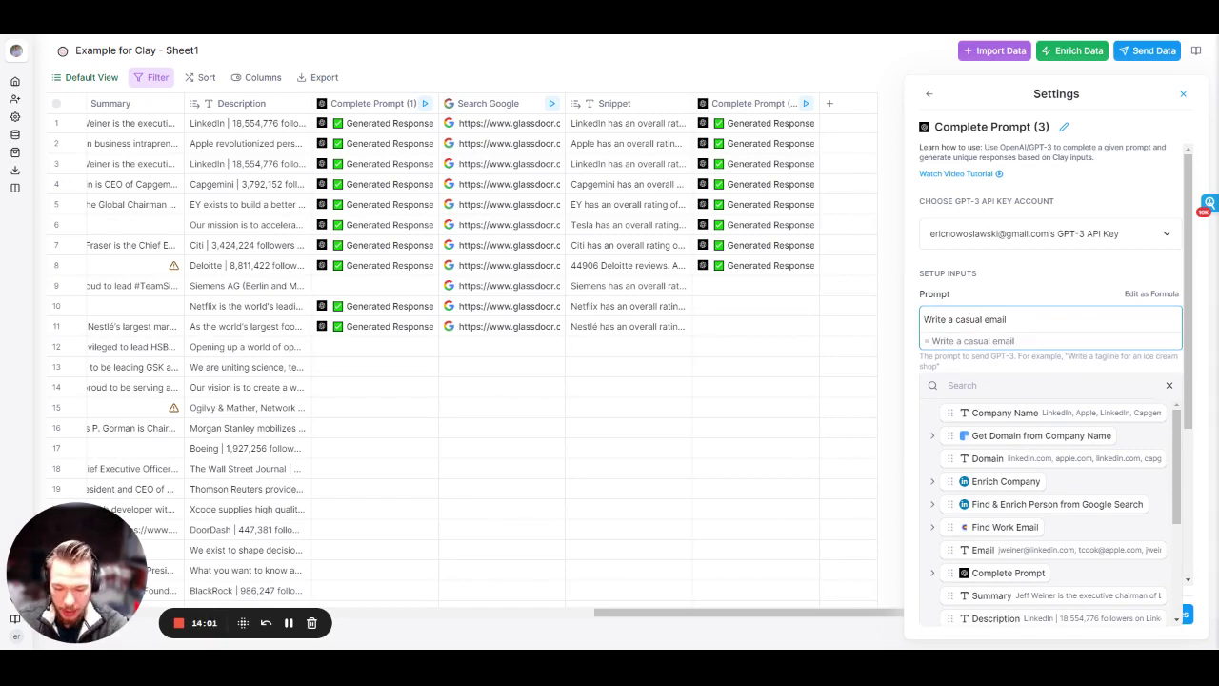
text(with)
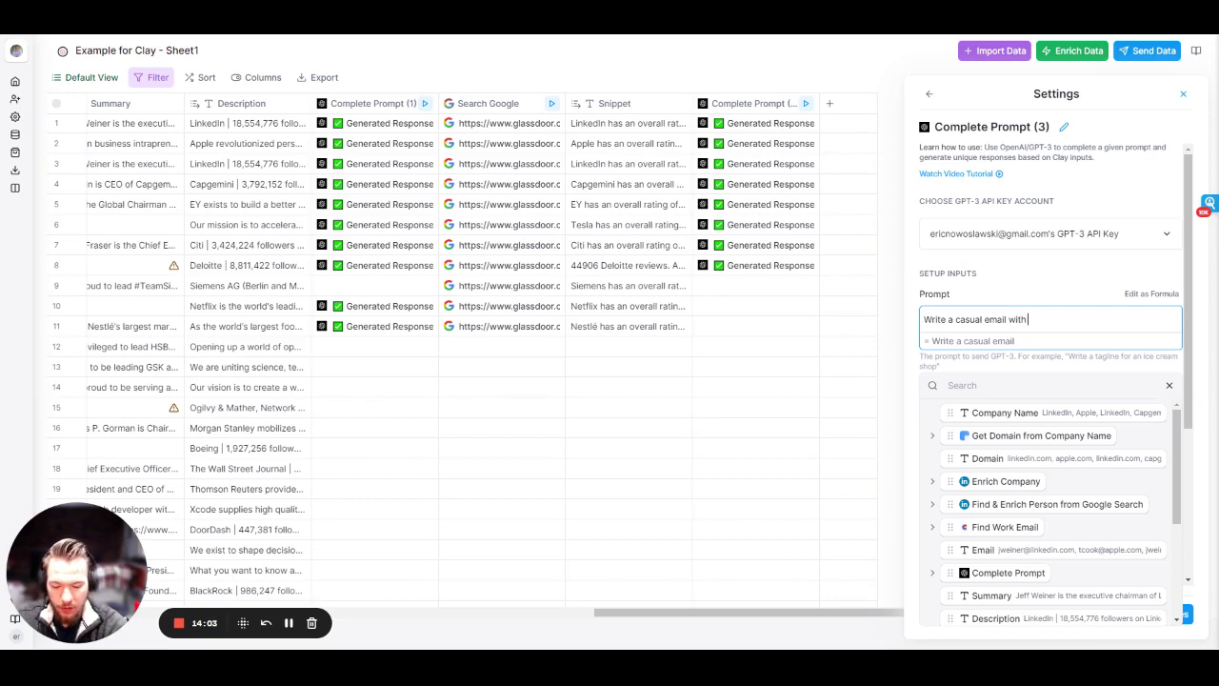
text( 50-70 words )
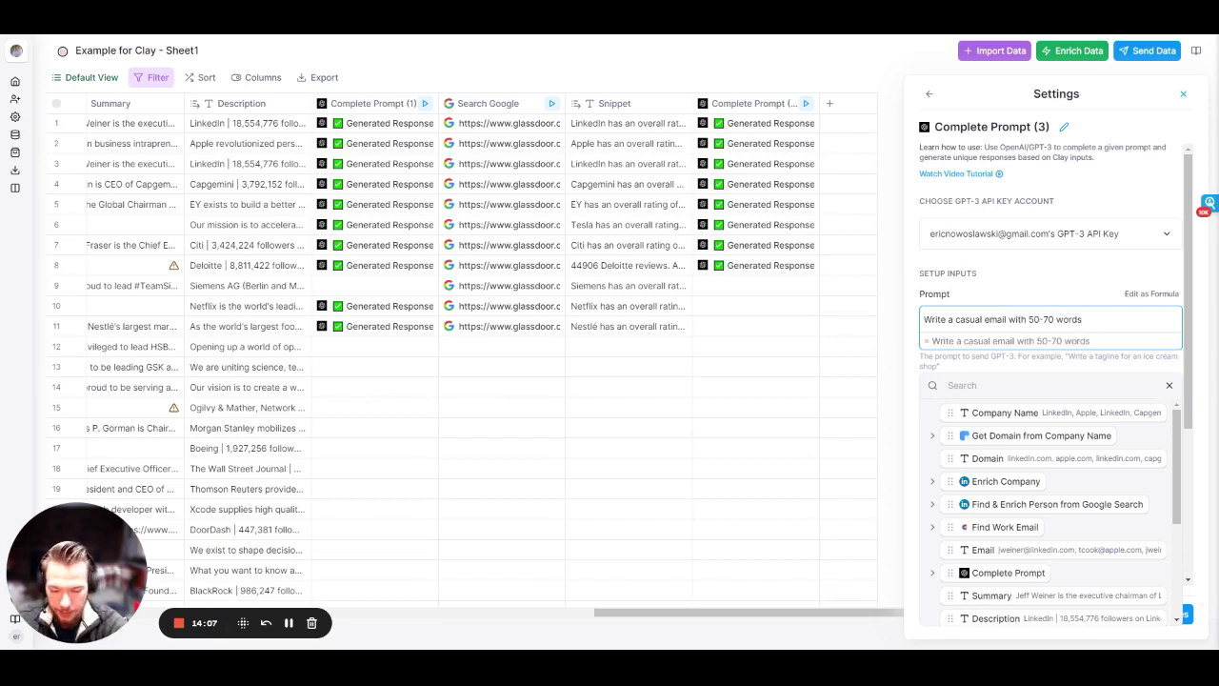
text(that includes )
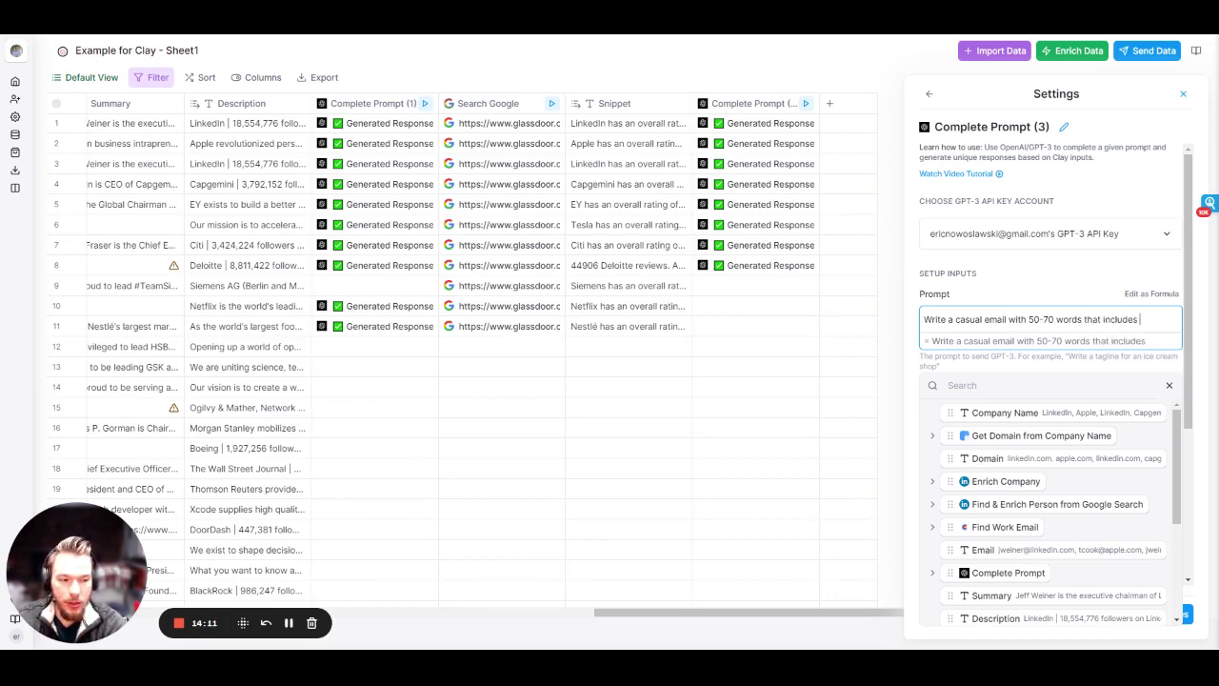
text(the )
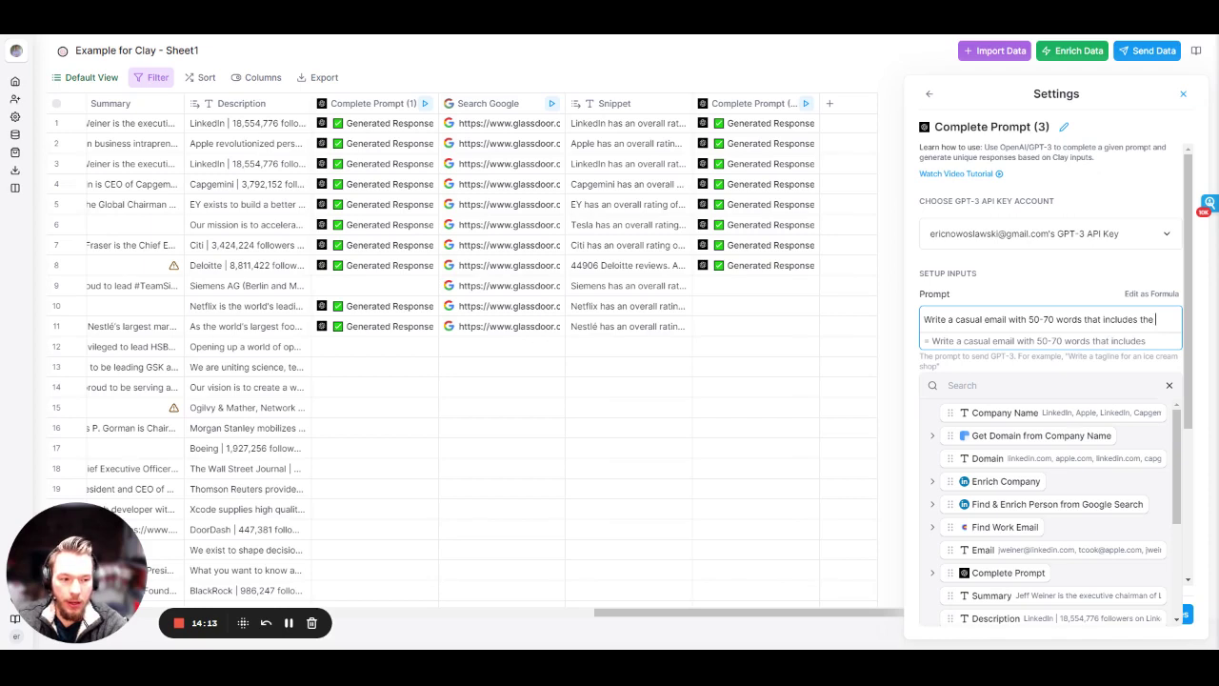
text(company description)
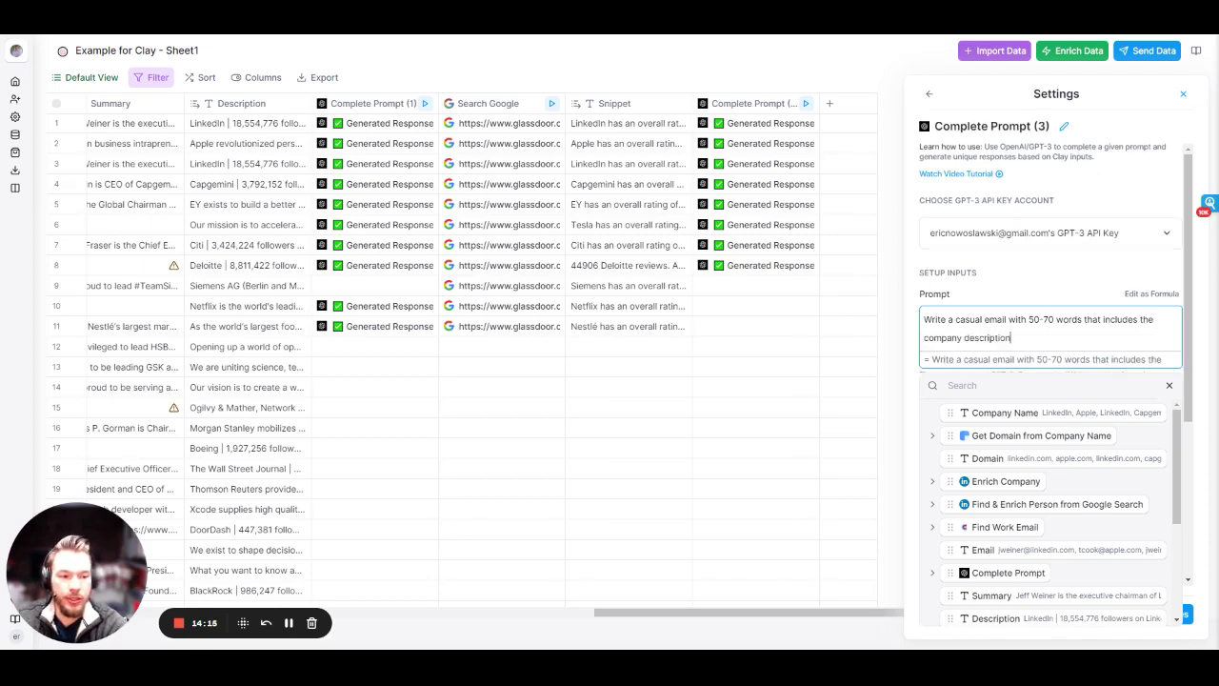
text( input and)
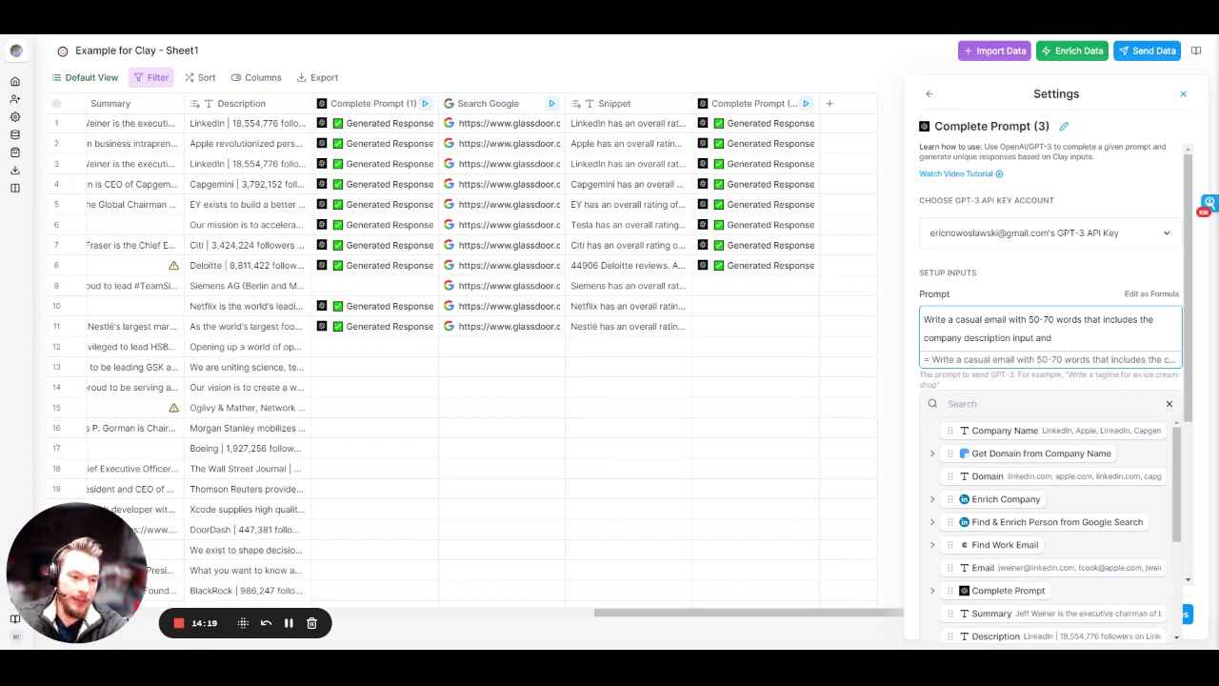
text( follows this)
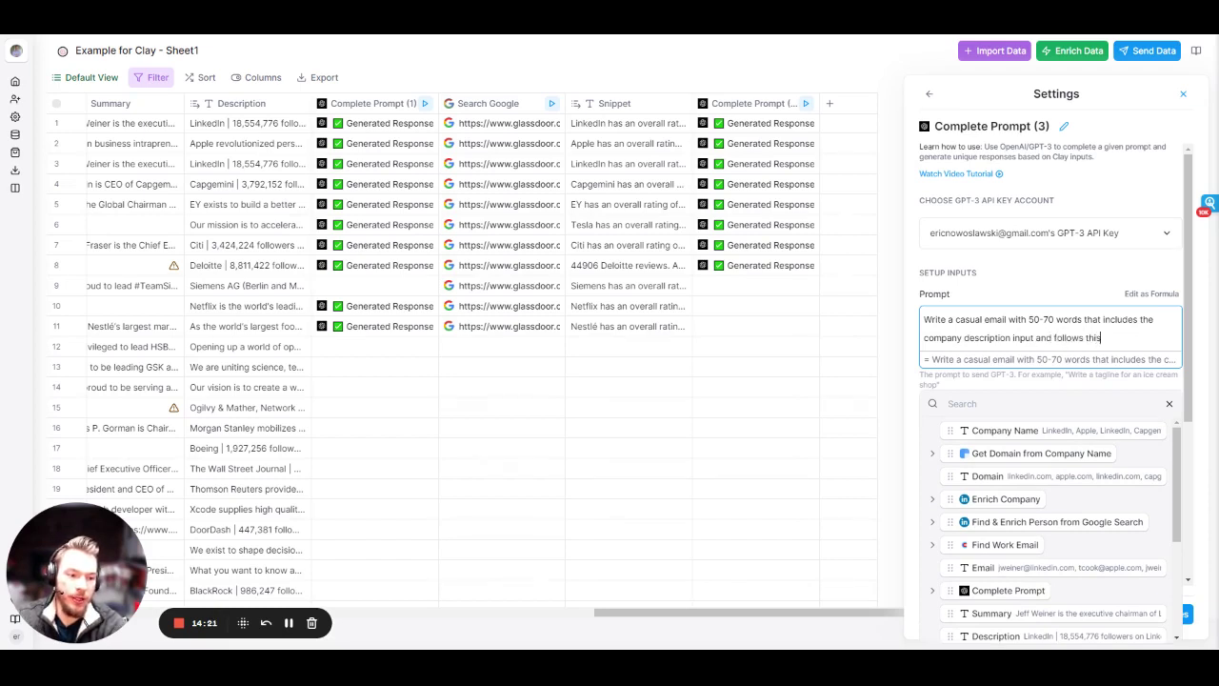
text( template)
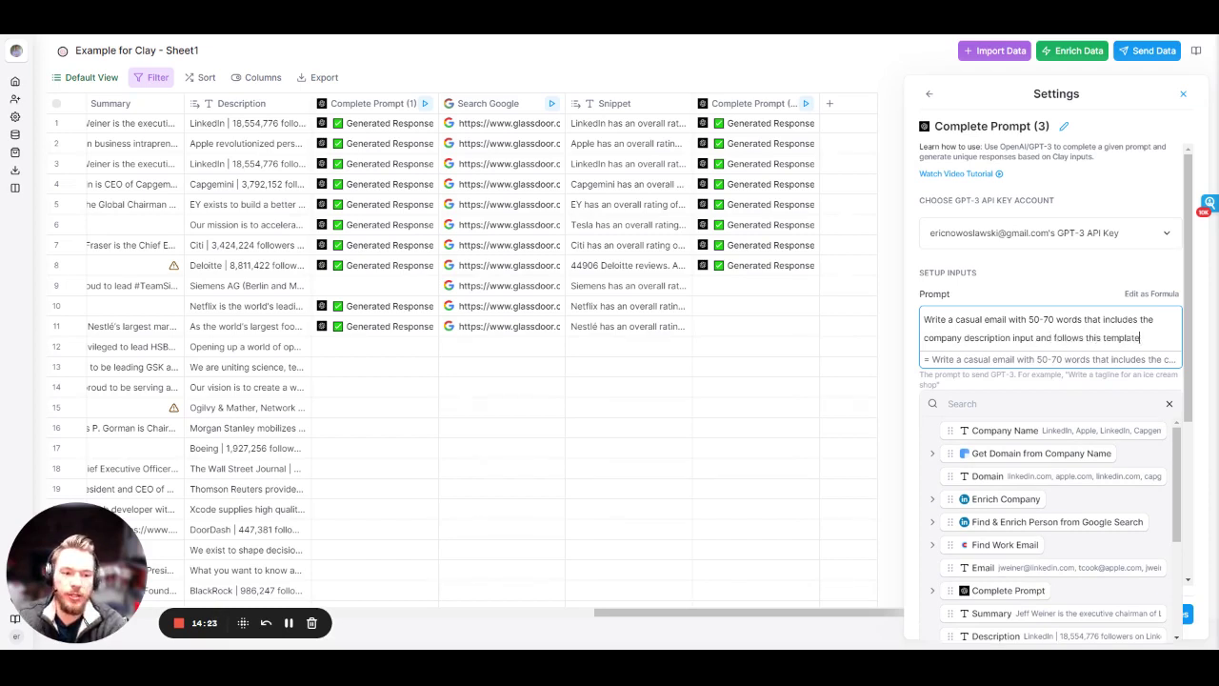
text(. )
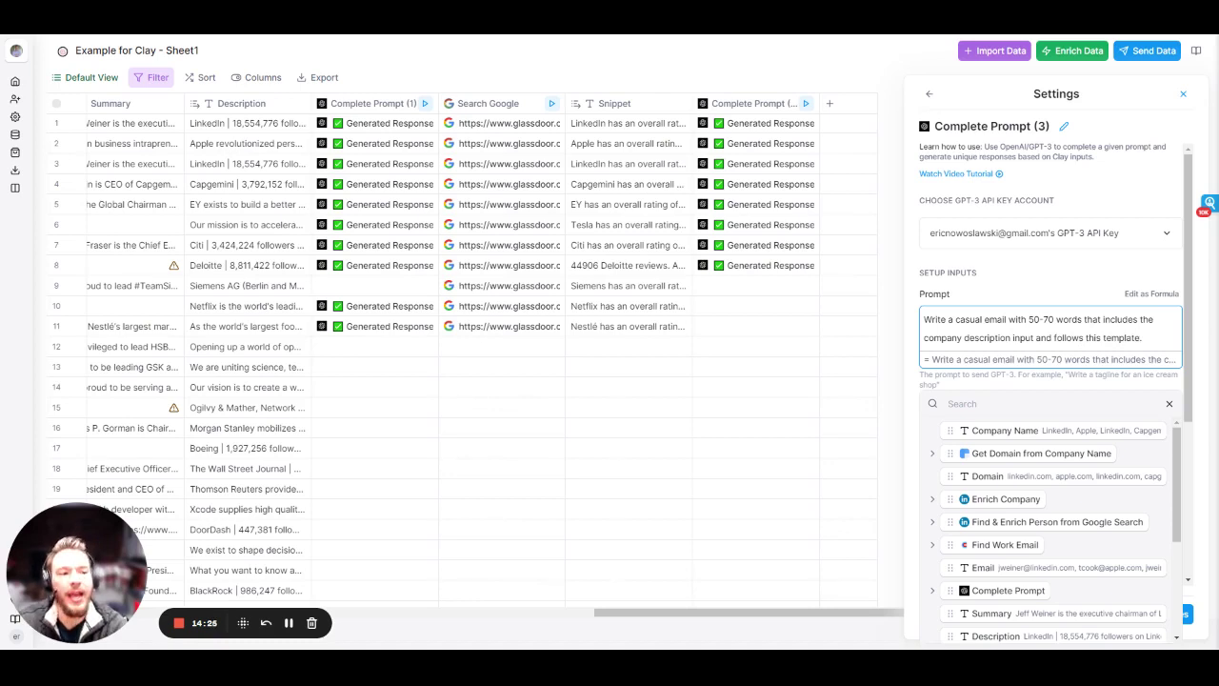
text(The company description input is)
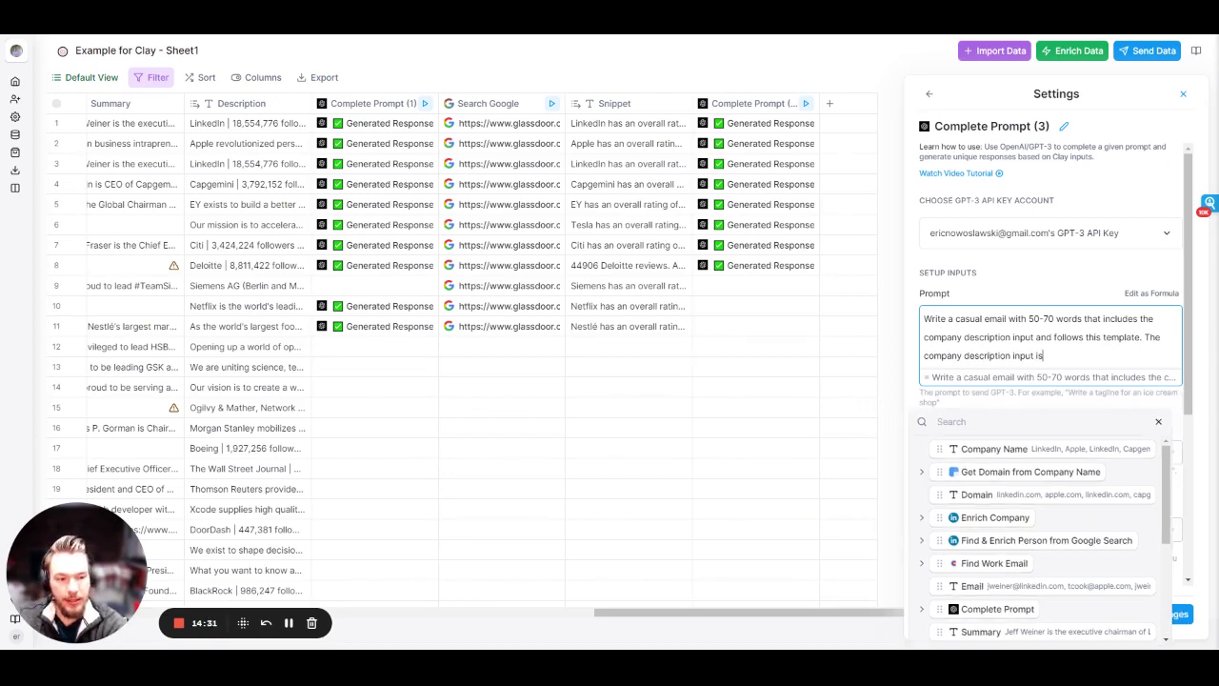
text( this:)
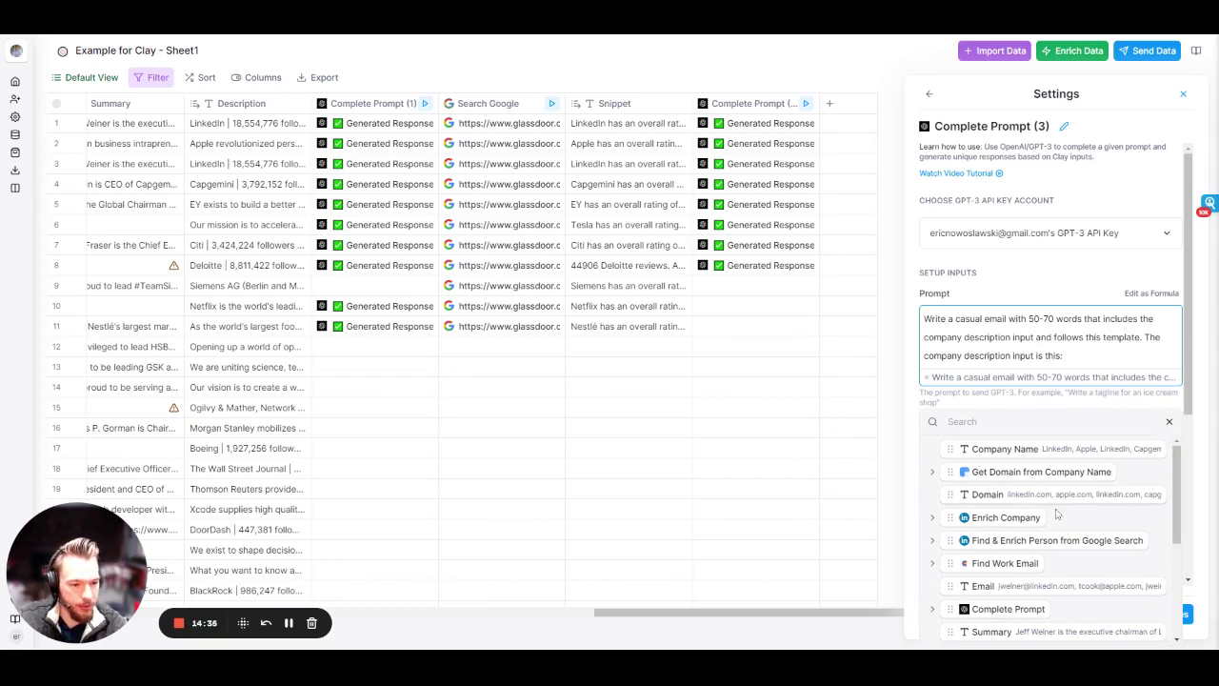
Insert the Enrich Company description field into the email prompt.
scroll(1047, 533, down, 3)
scroll(1048, 534, up, 3)
click(935, 518)
scroll(1038, 543, down, 4)
scroll(1043, 571, down, 4)
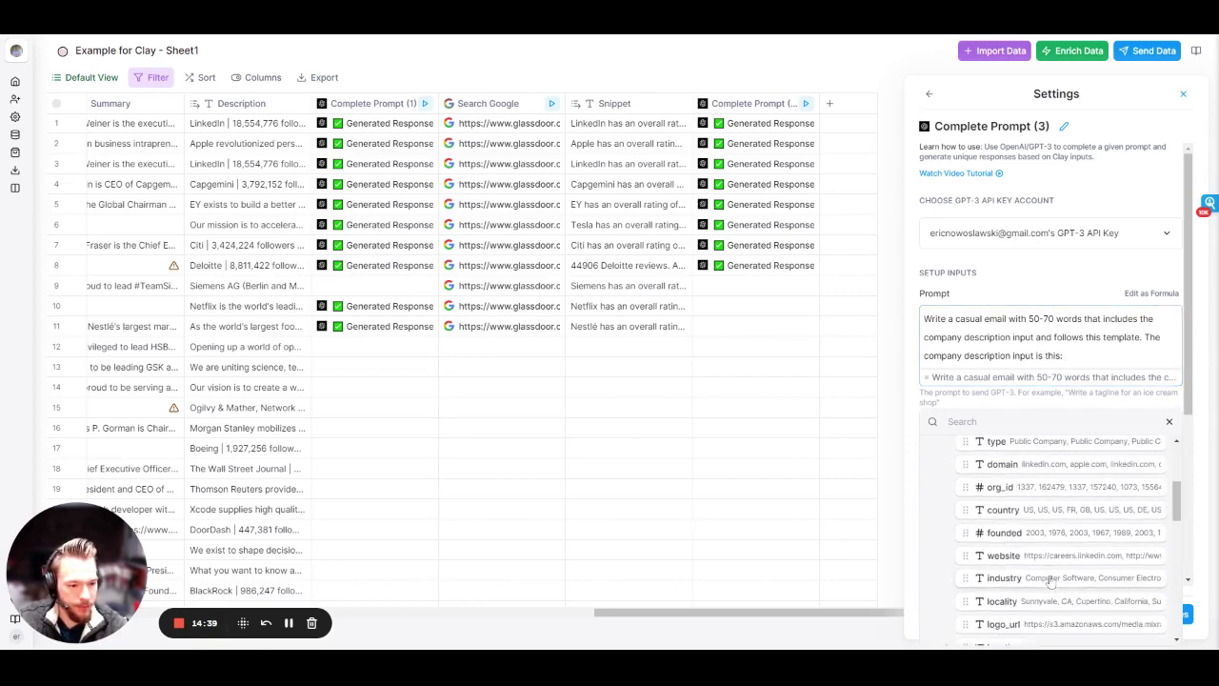
scroll(1052, 581, down, 1)
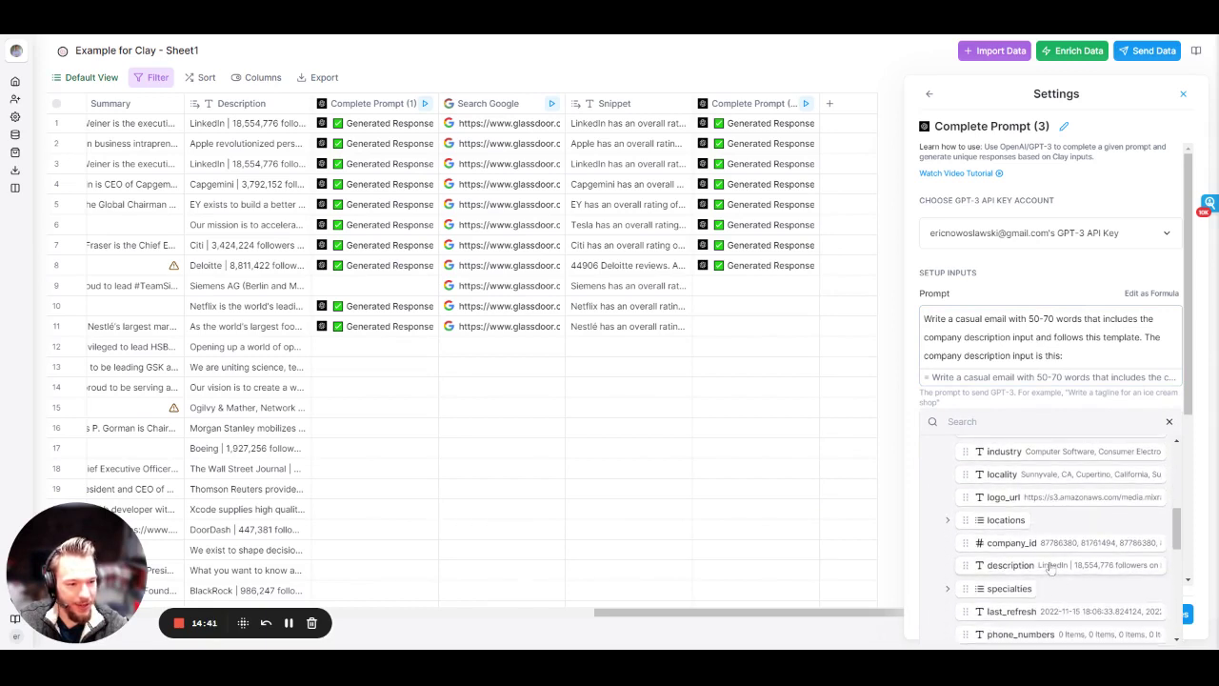
click(1051, 567)
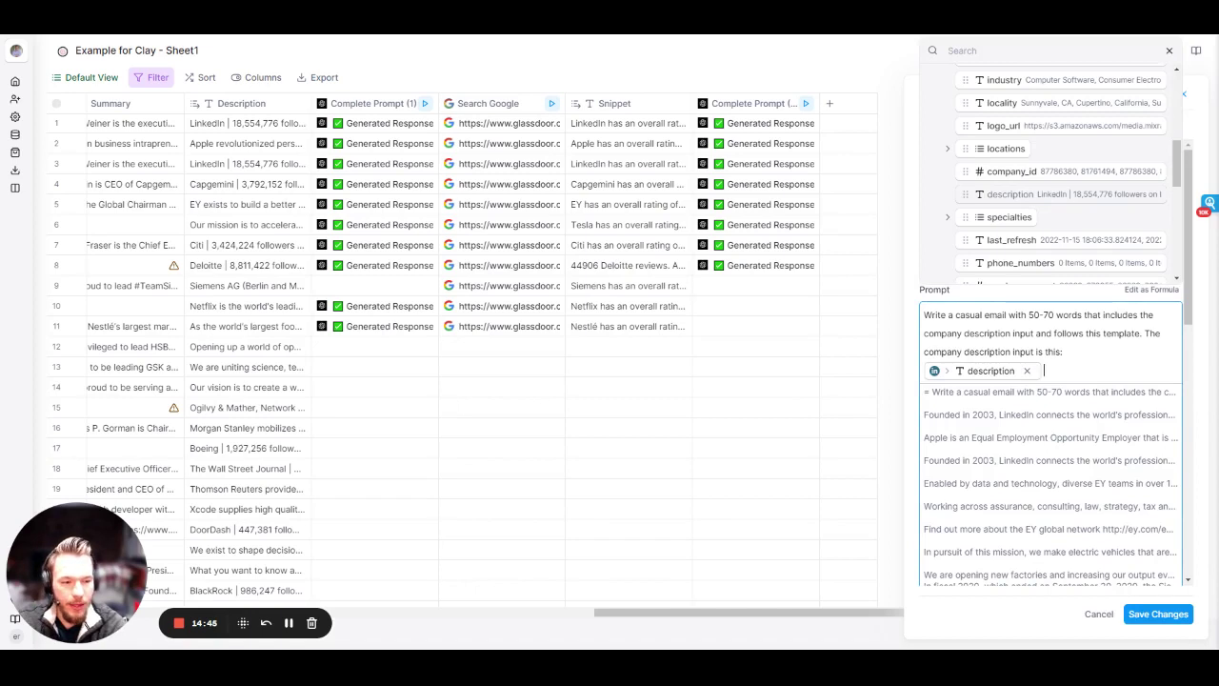
Type the 'Hello [First Name]' template about solving world hunger and offering bookkeeping help.
text(The templat)
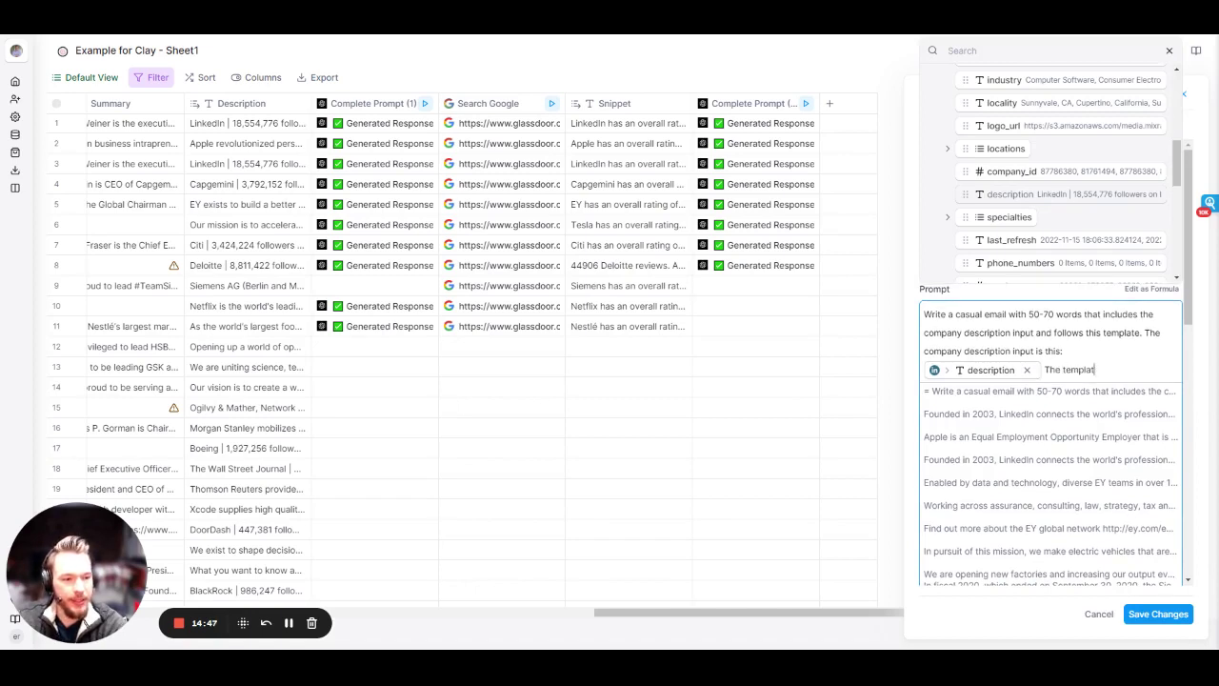
text(e is this: ")
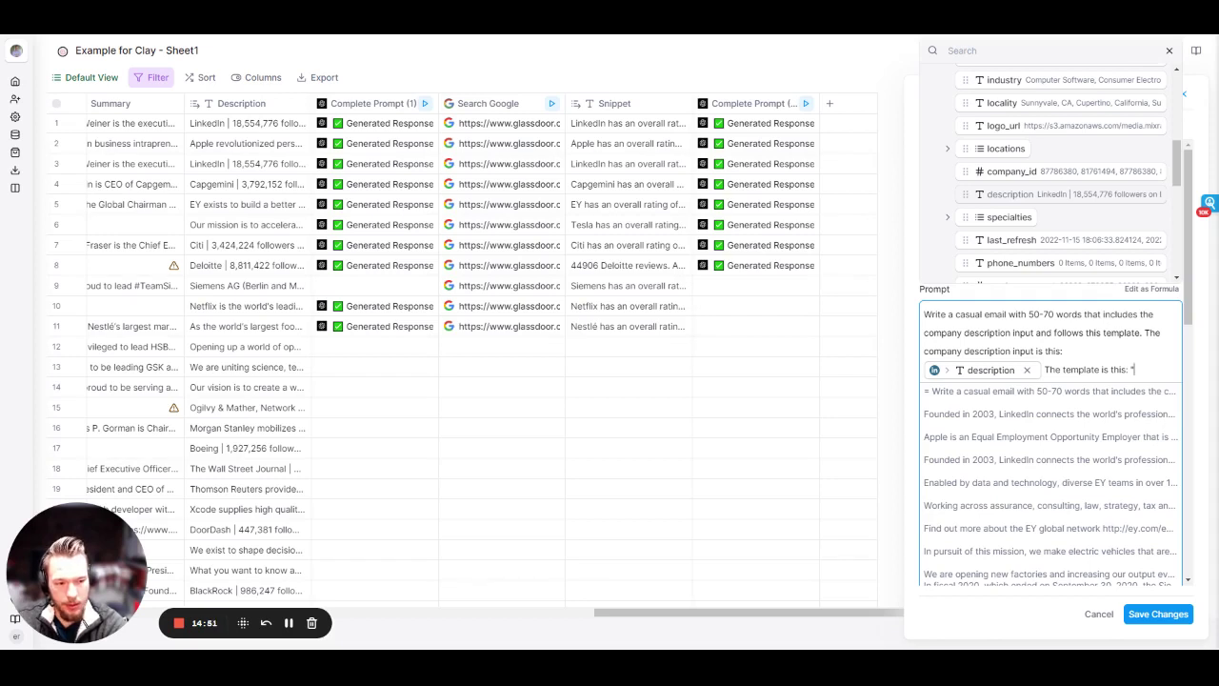
text(Hello First Name)
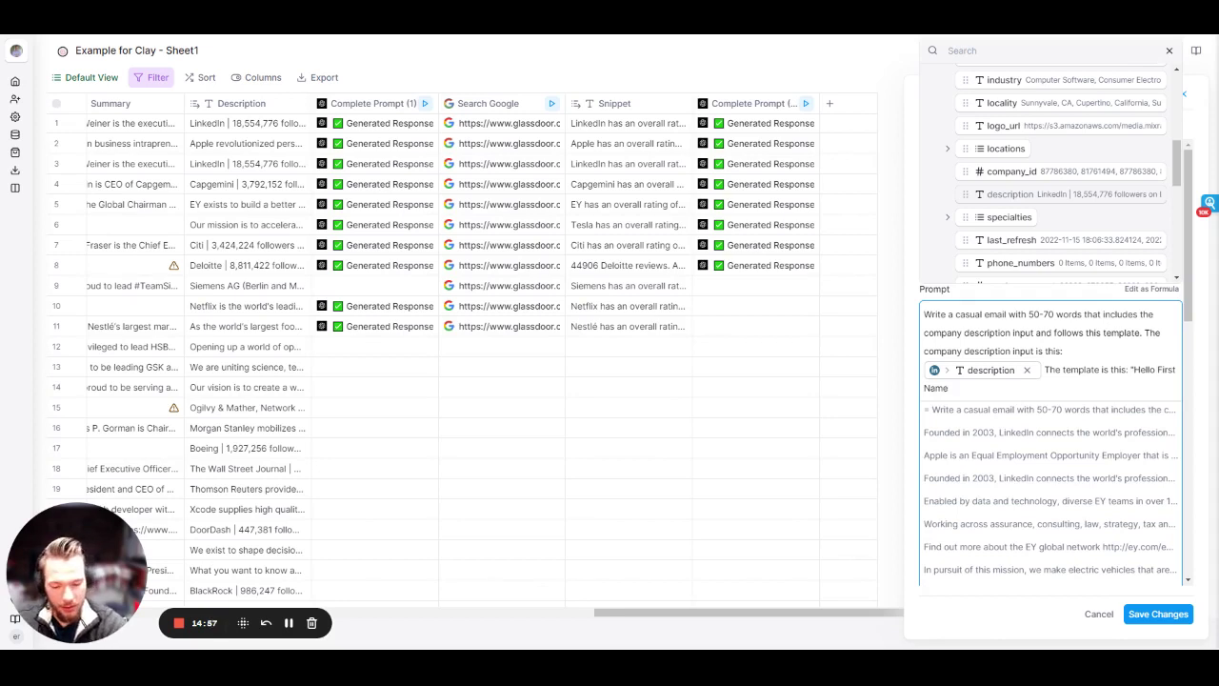
text([)
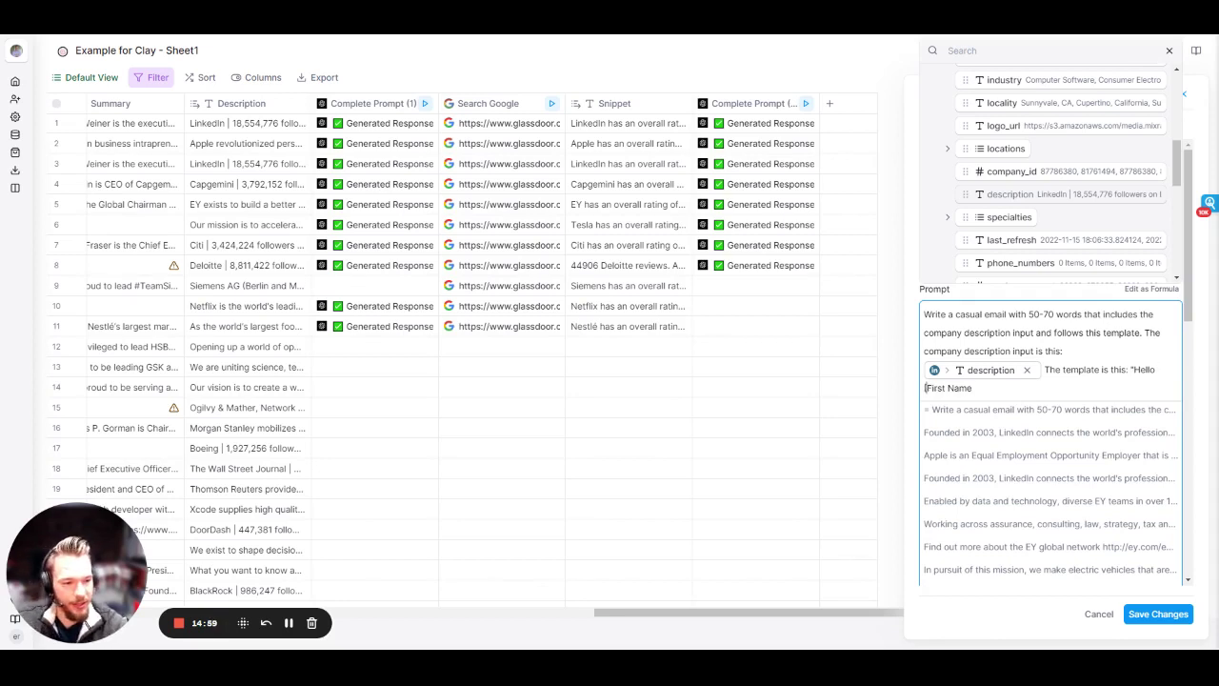
click(973, 388)
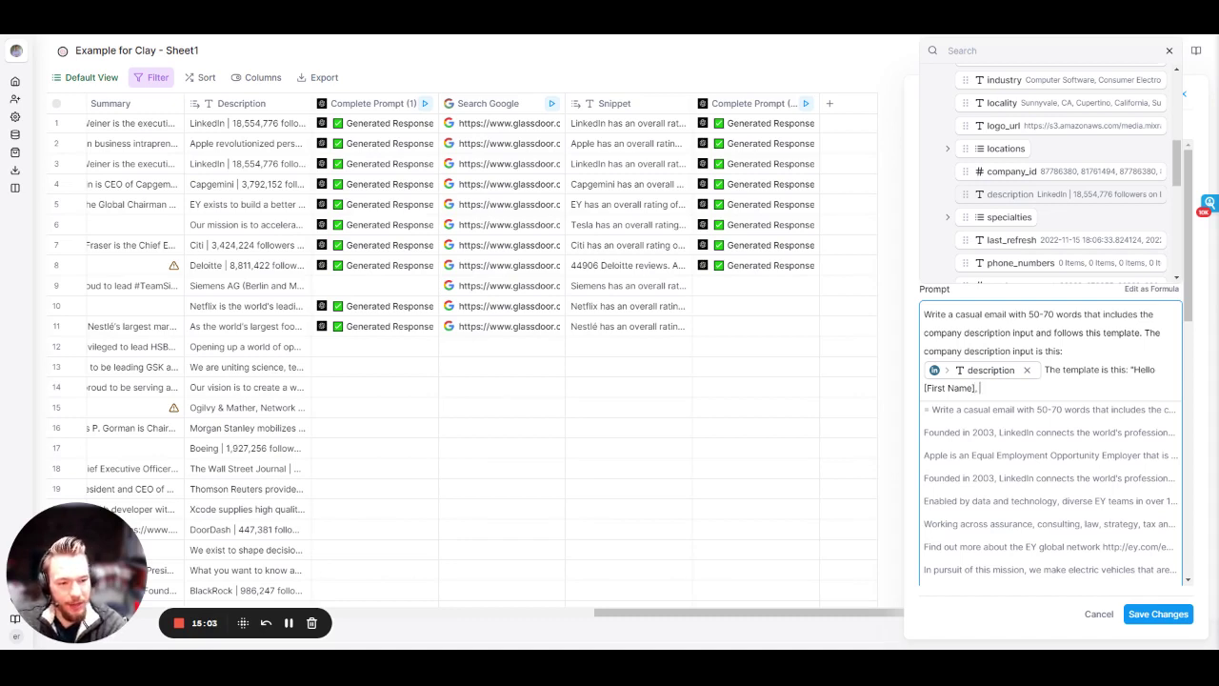
text(], I noti)
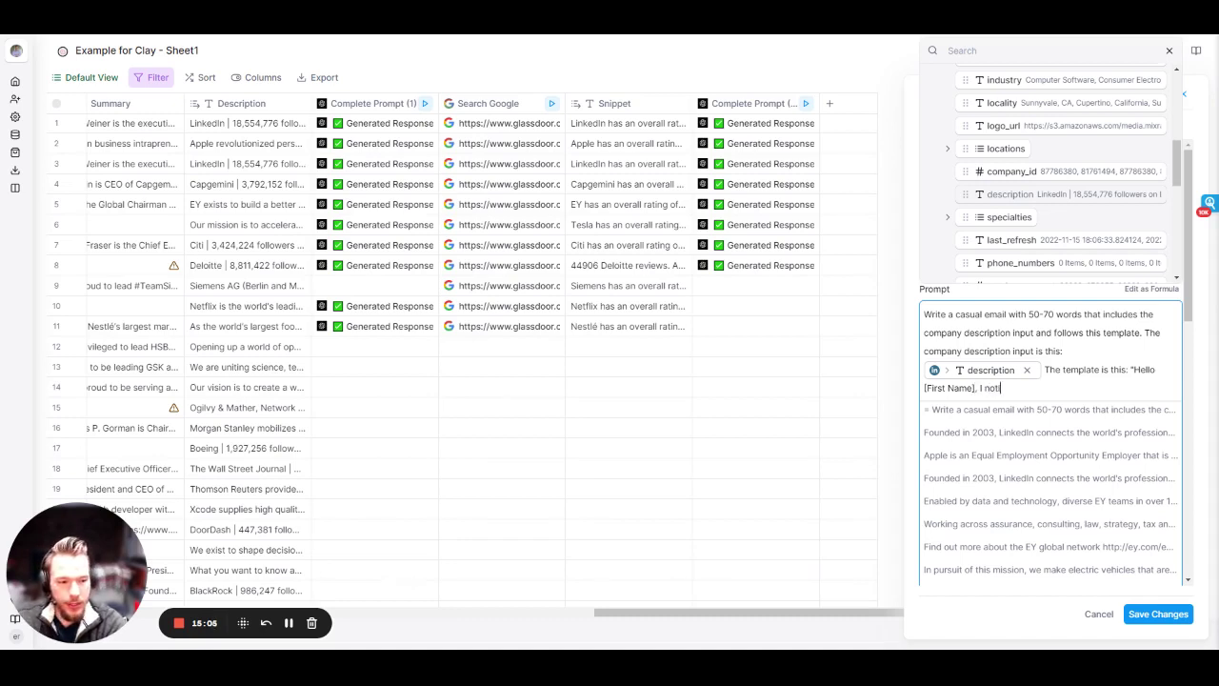
text(ced that you)
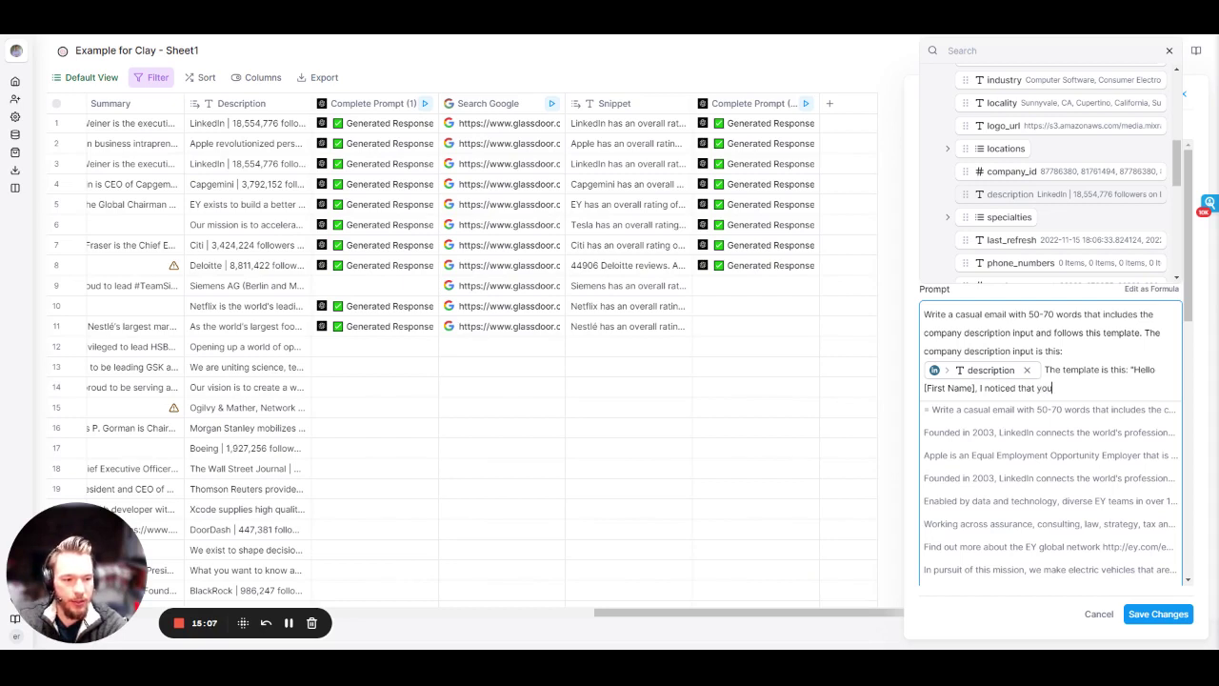
text(r comp)
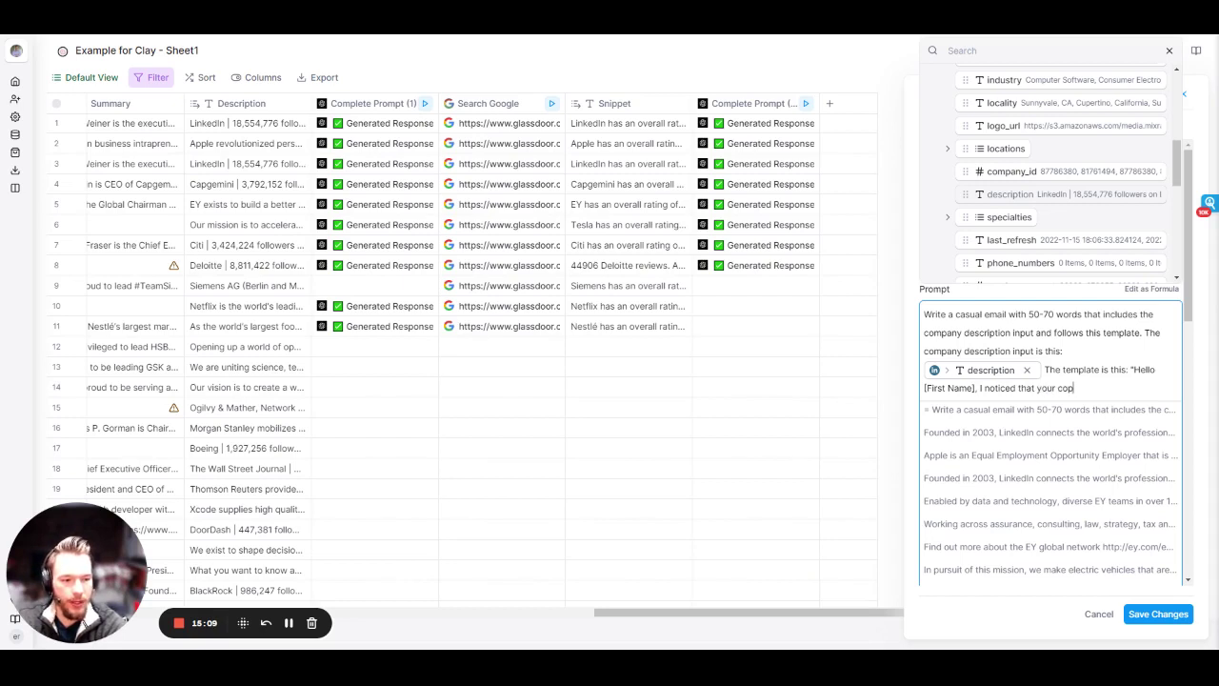
text(any is focused on solvi)
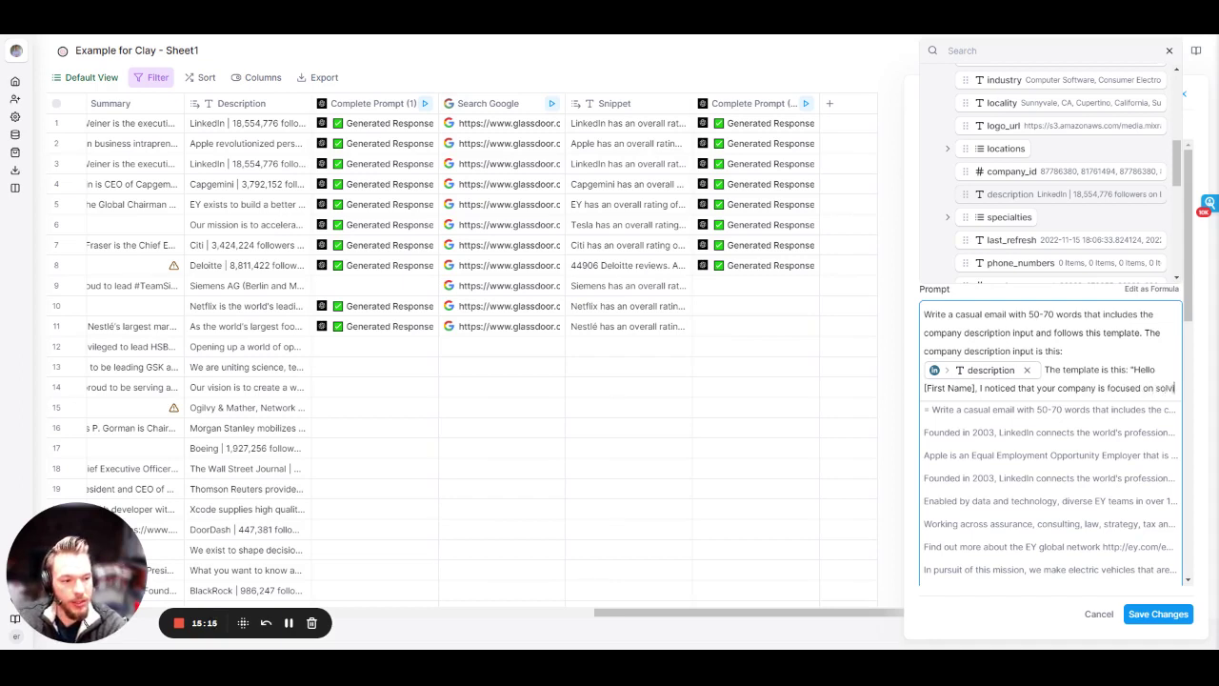
text(ng world hunger)
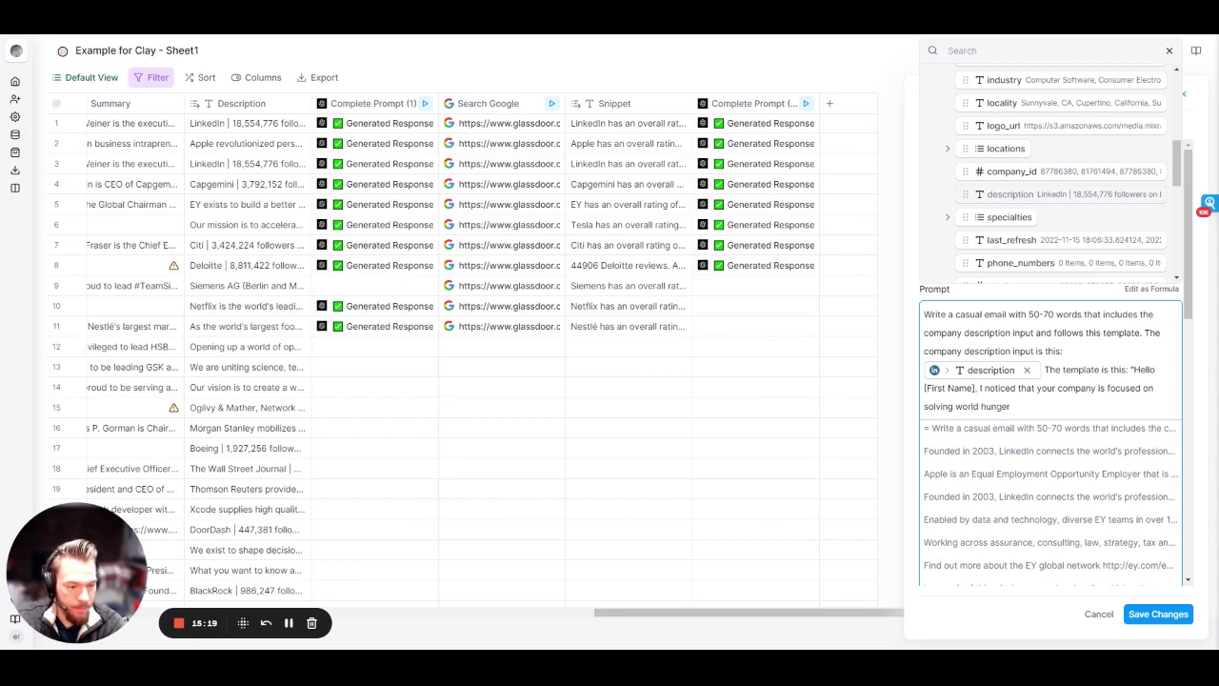
text(. )
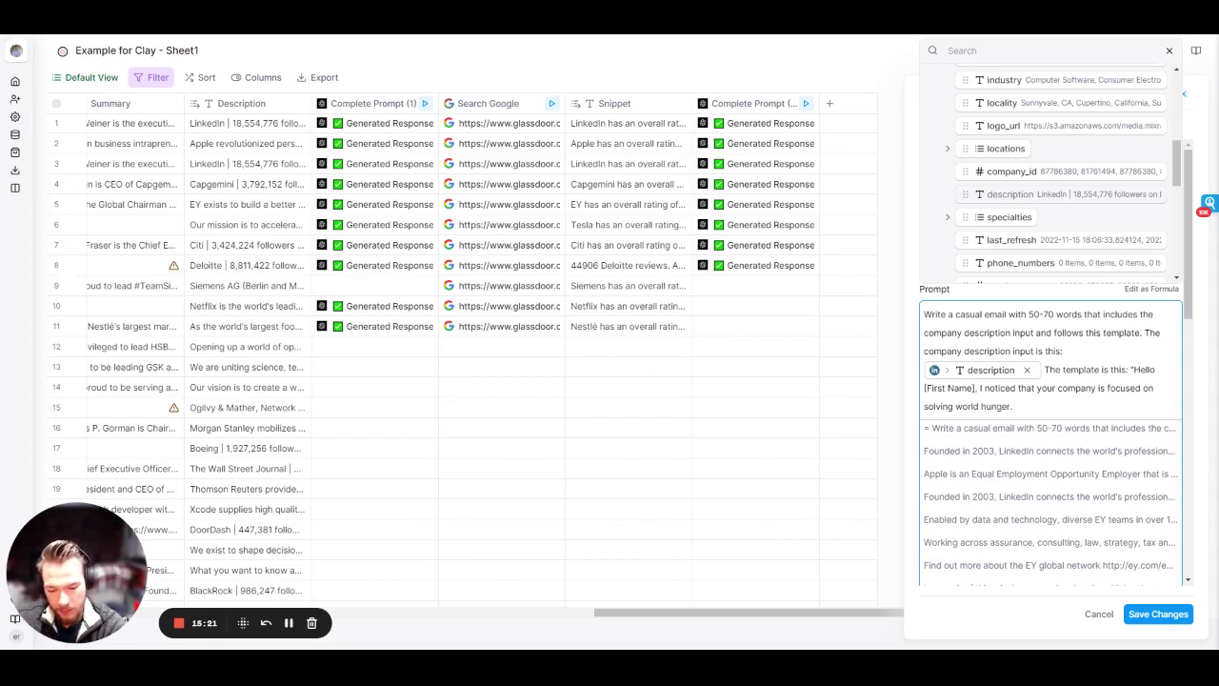
text(Curious )
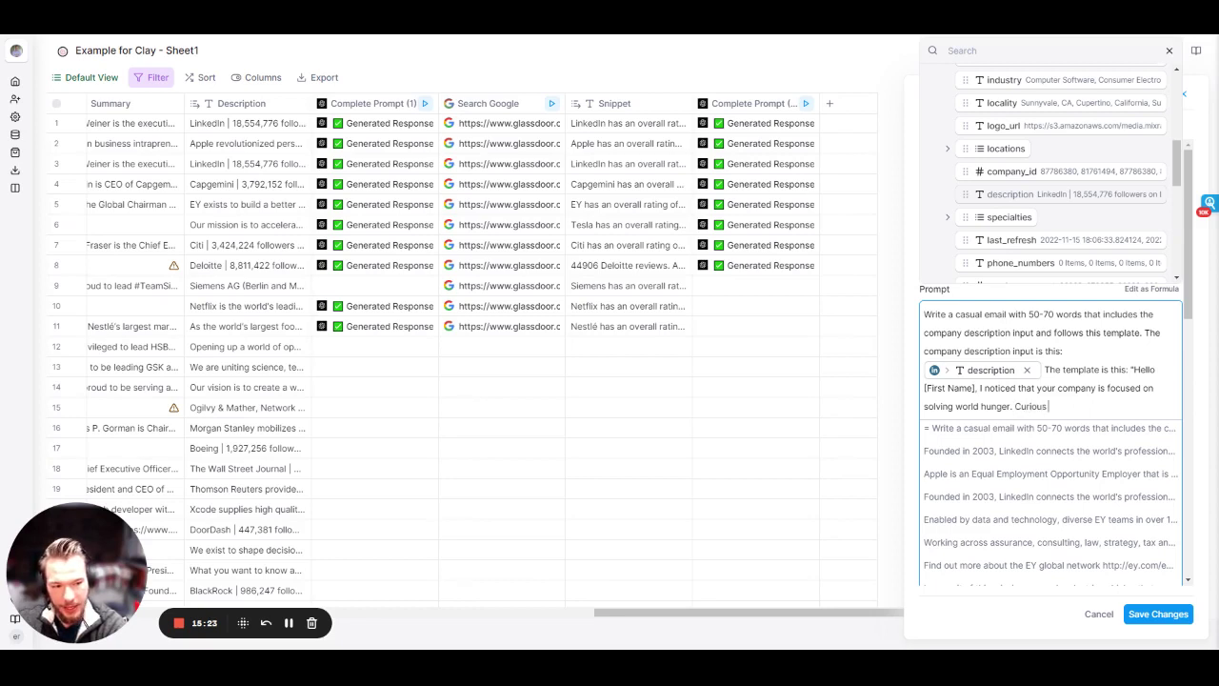
text(how you are manag)
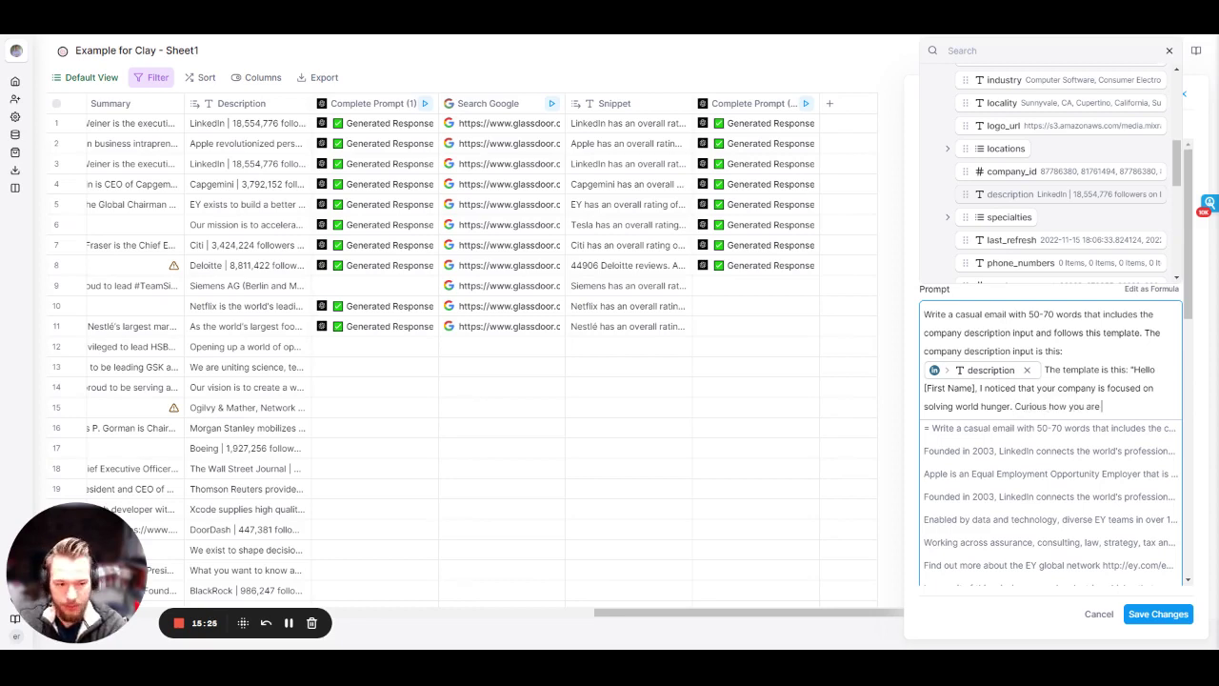
key(BackSpace)
key(BackSpace)
text(ging yourbook)
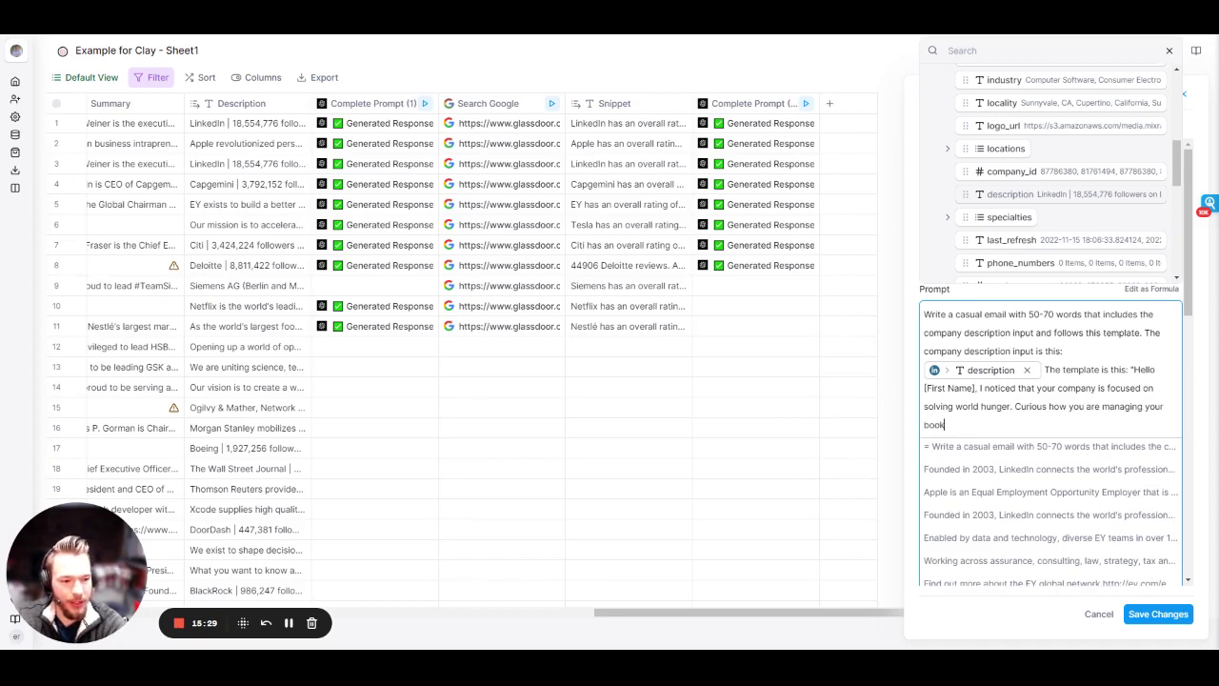
text(keeping to)
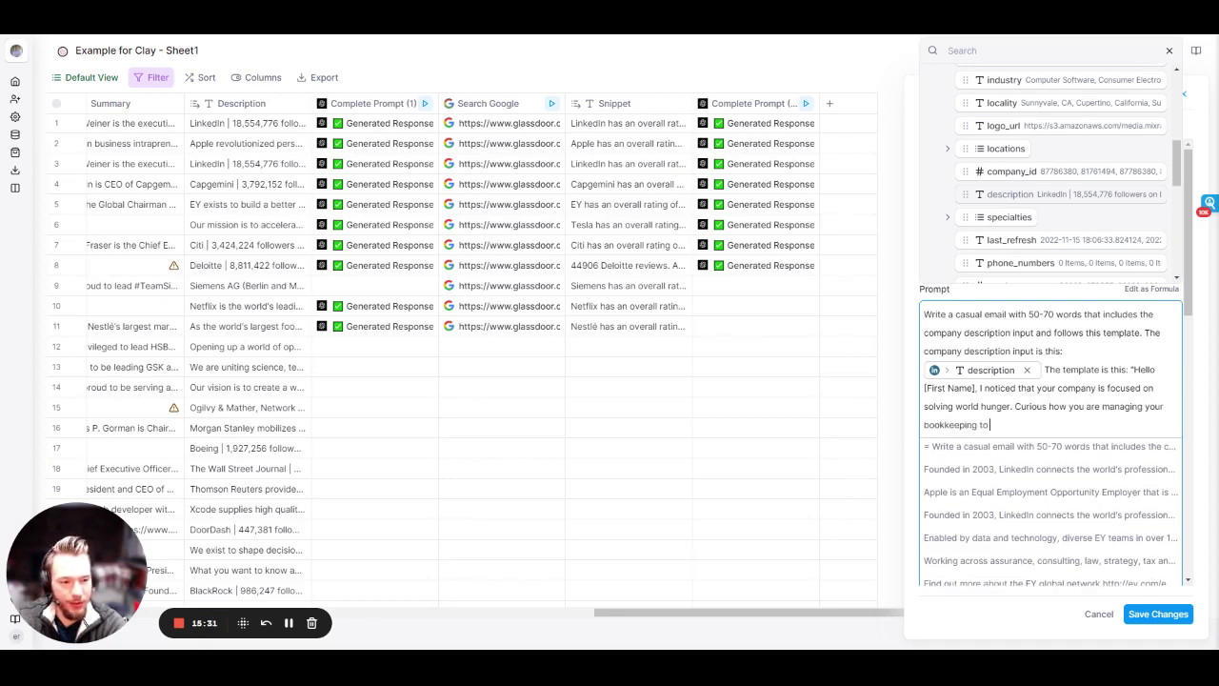
text( get to that goal. )
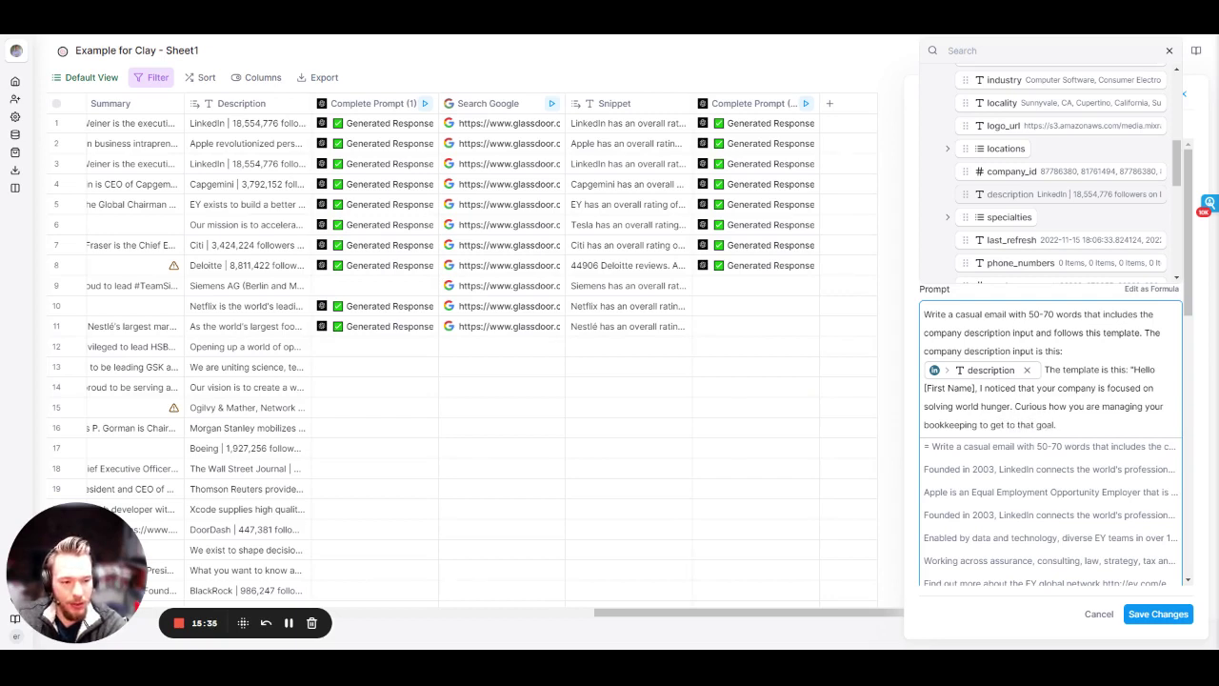
text(Would)
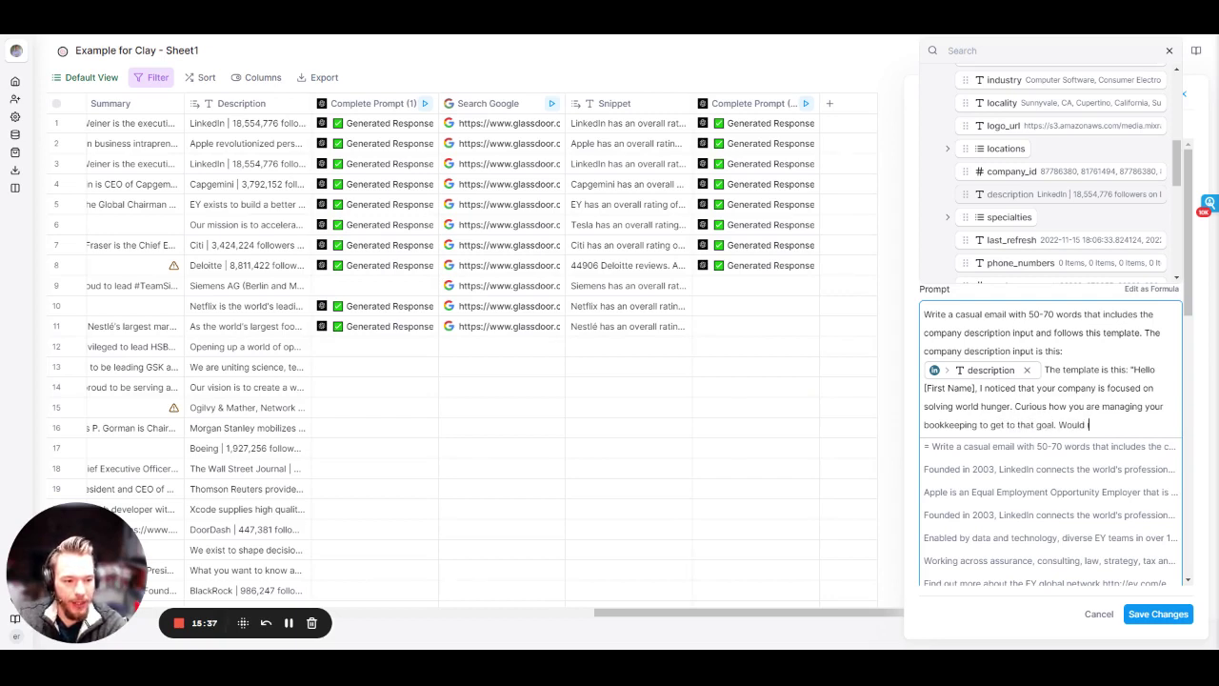
text( it be helpful if someone w)
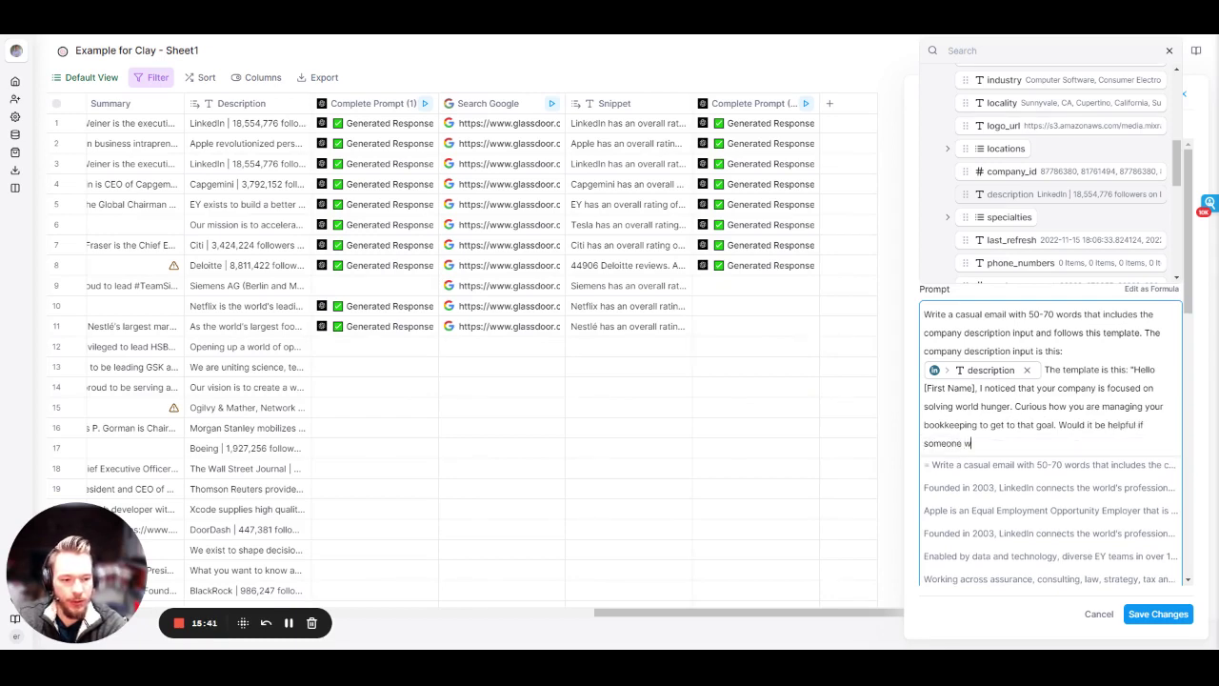
text(ere to manage )
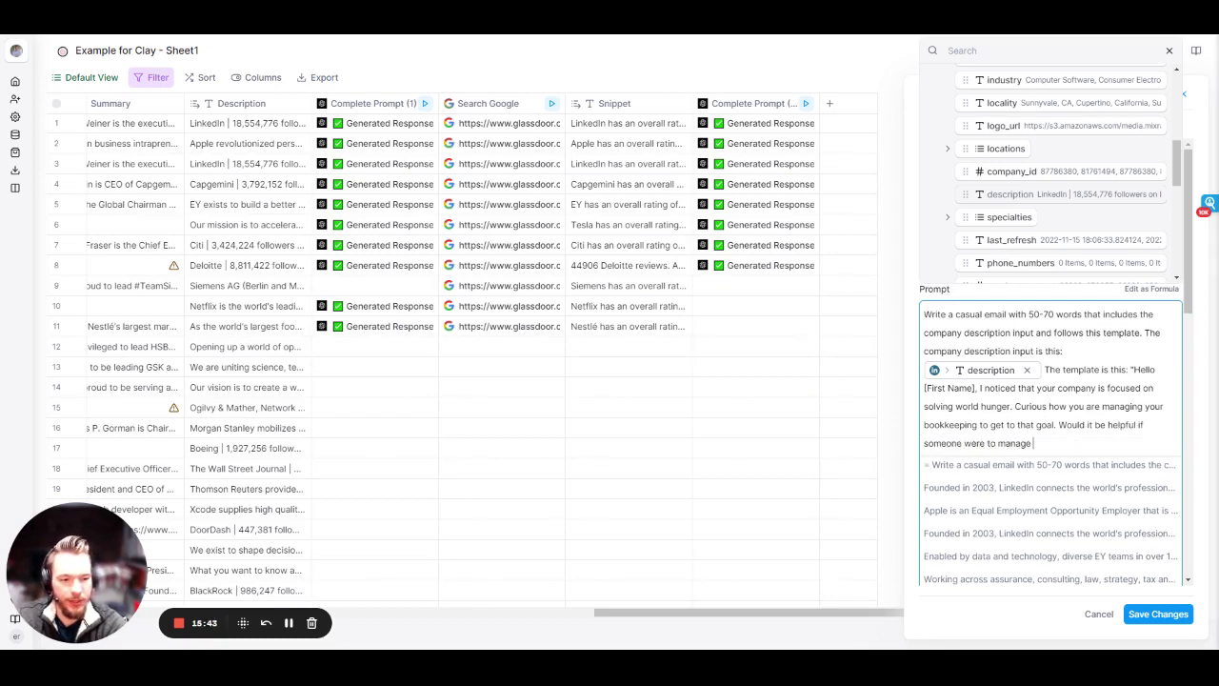
text(that book)
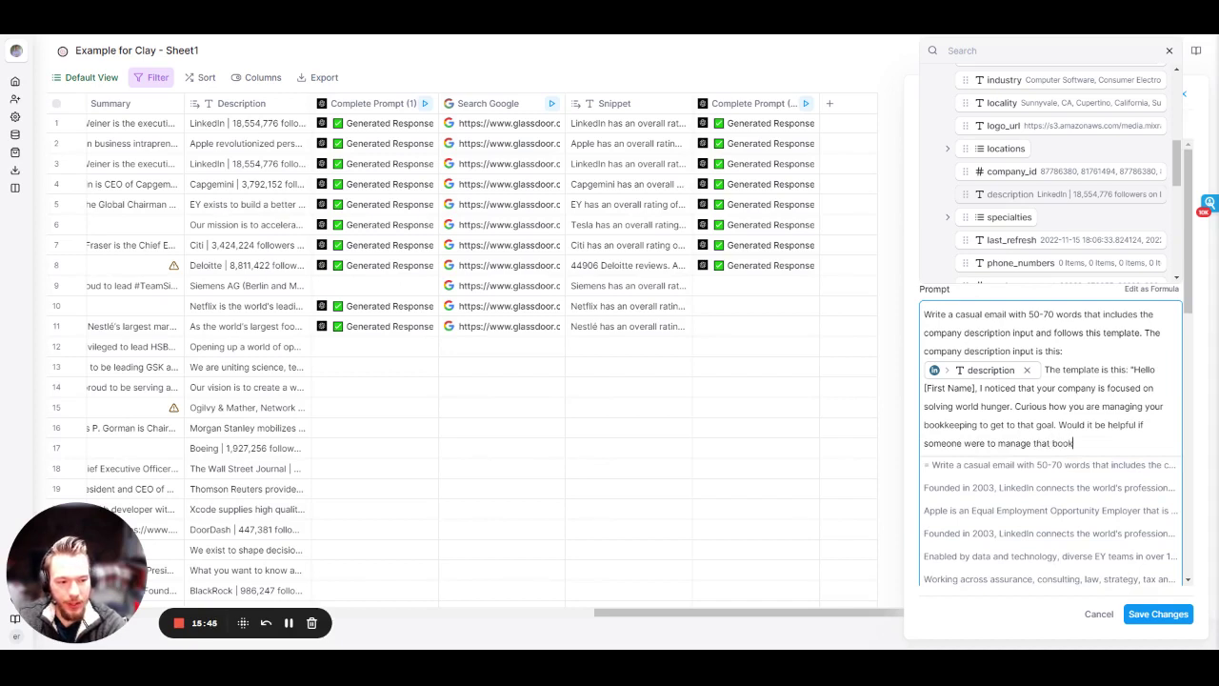
text(keeping for yo)
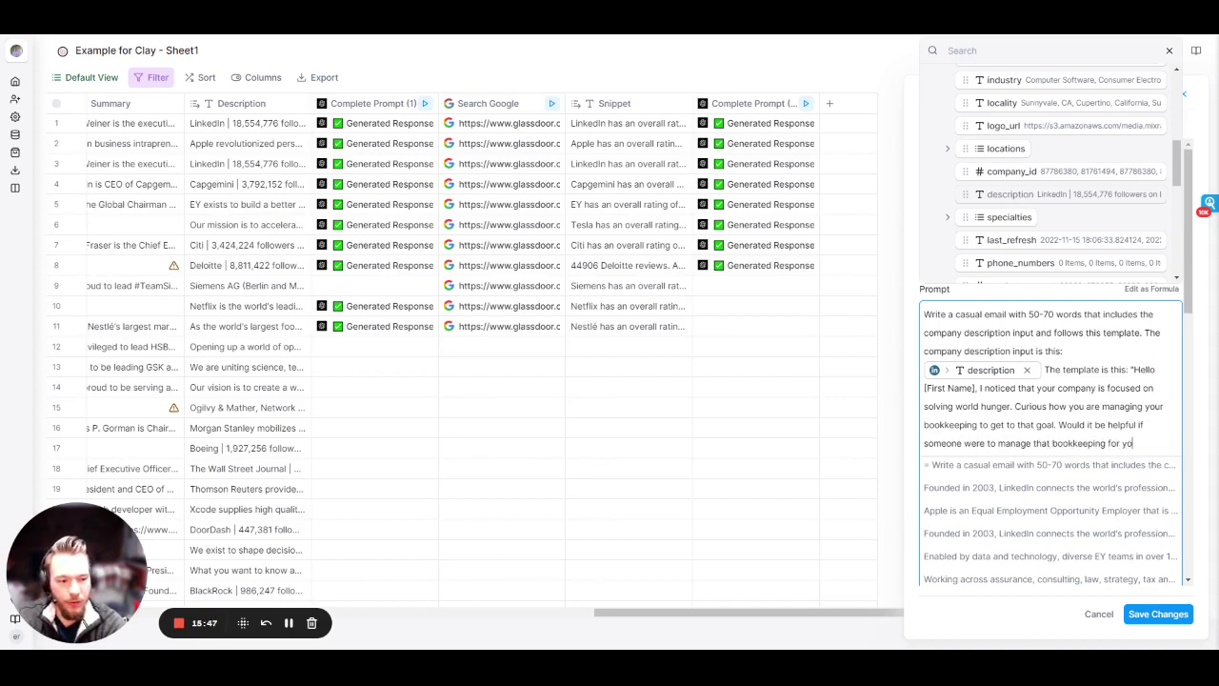
text(u)
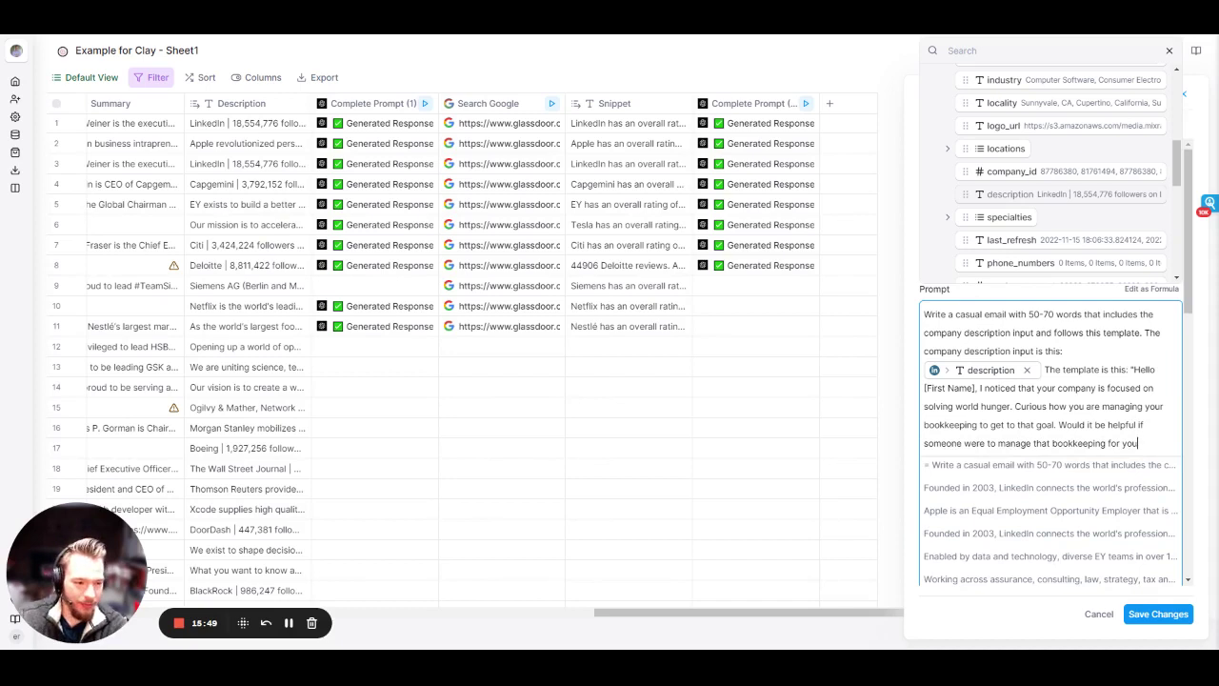
text(. ?)
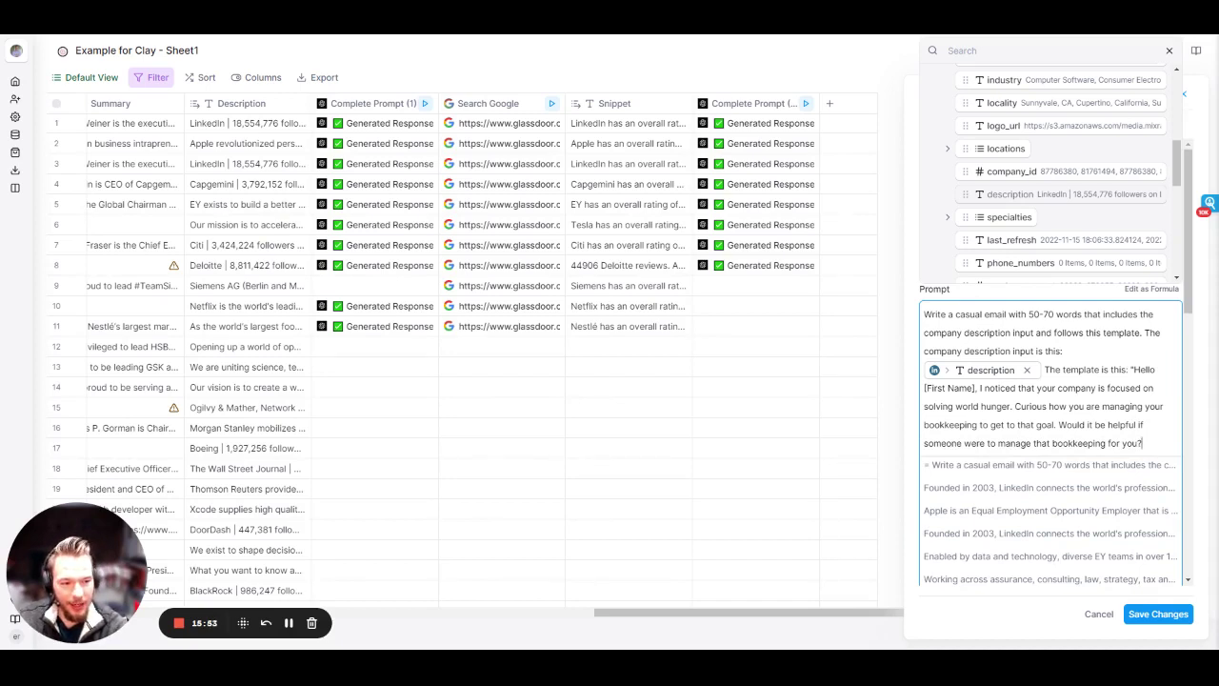
text(")
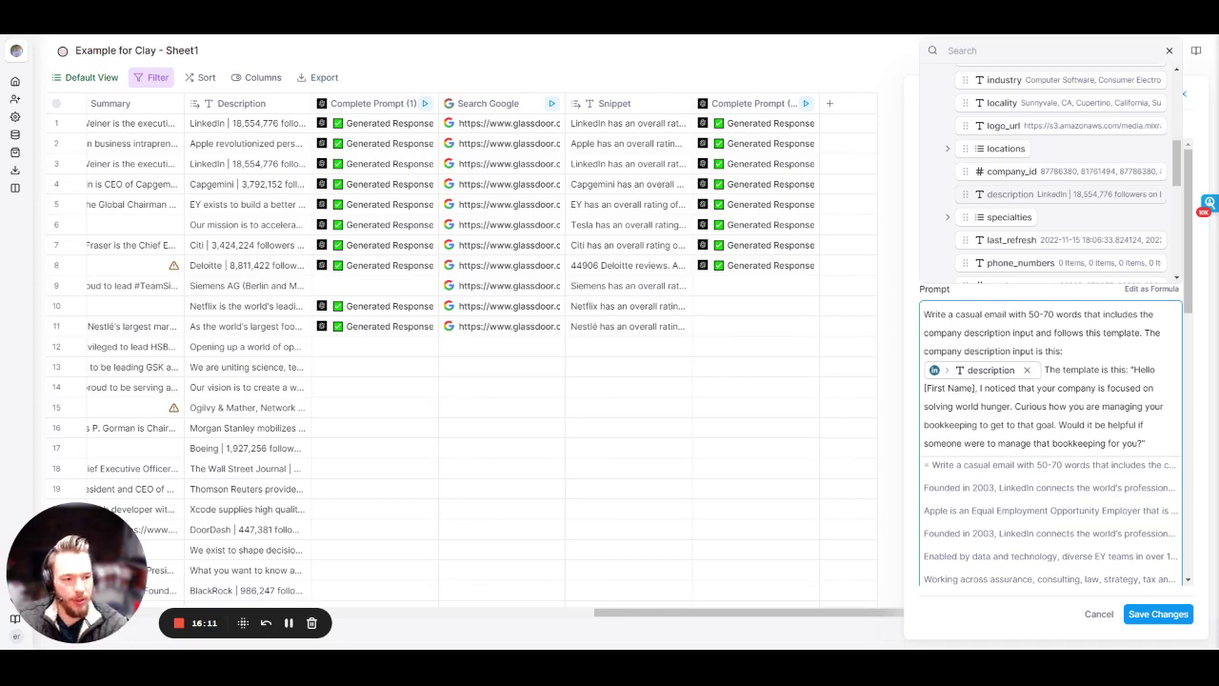
Add 'The company name is this' with the Enrich Company name field, then save.
text(company name, )
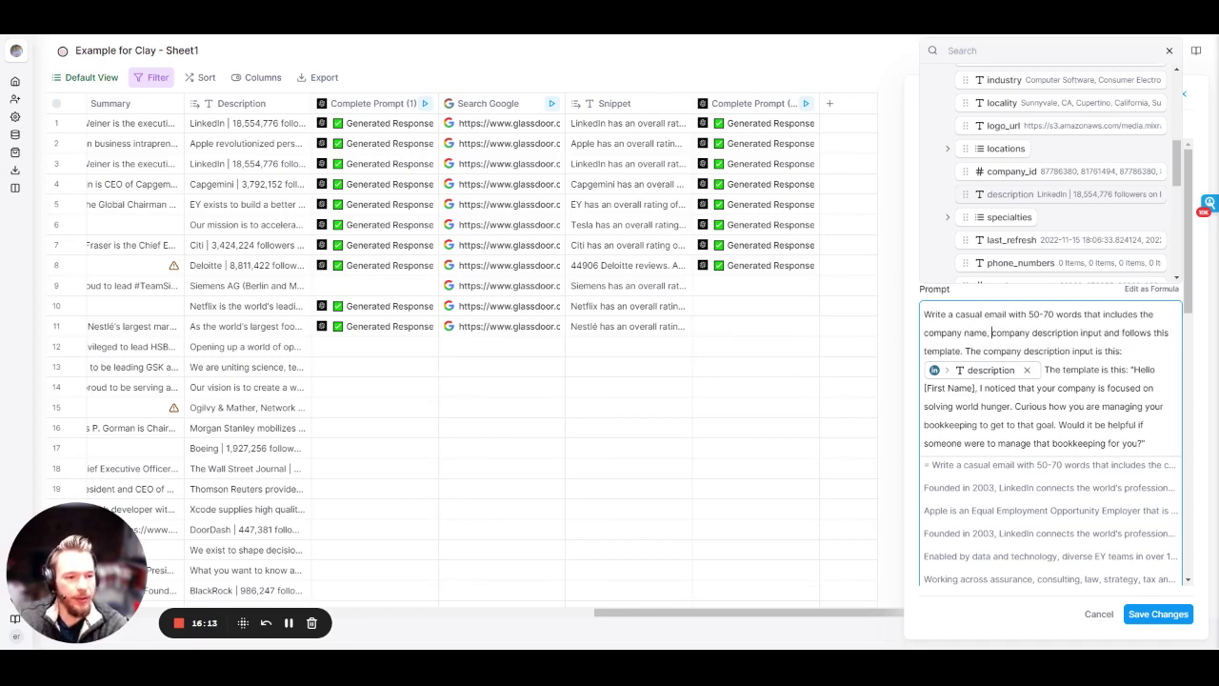
text(the )
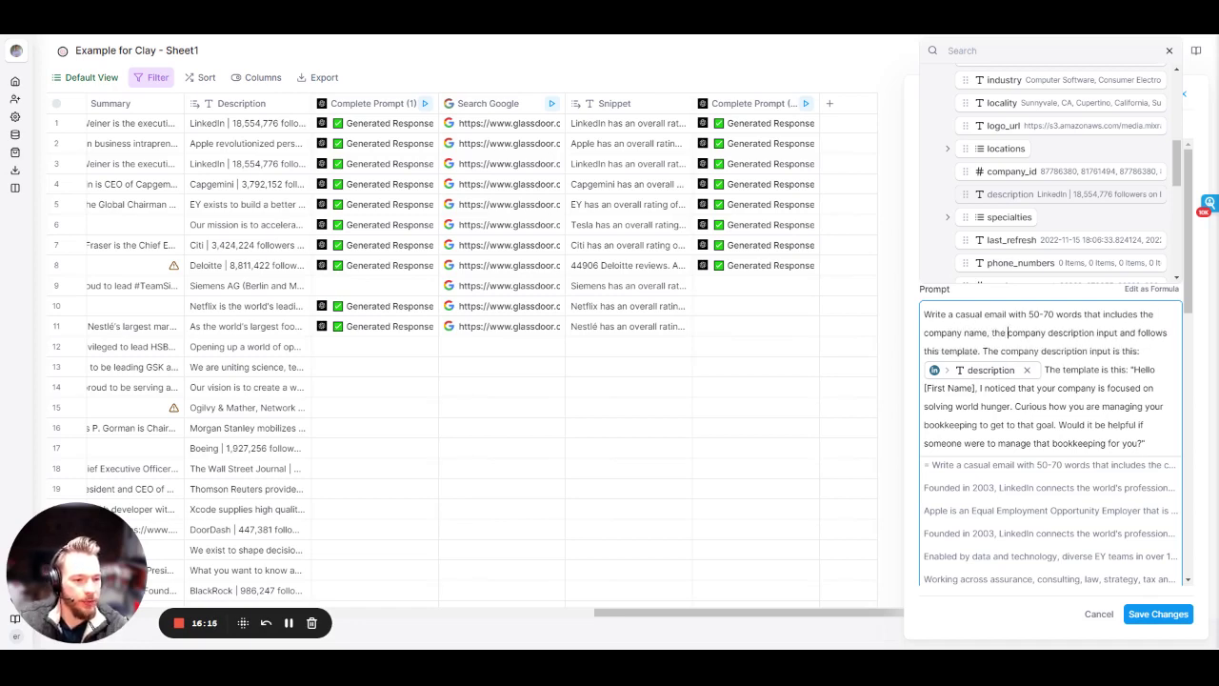
text(,)
text( input)
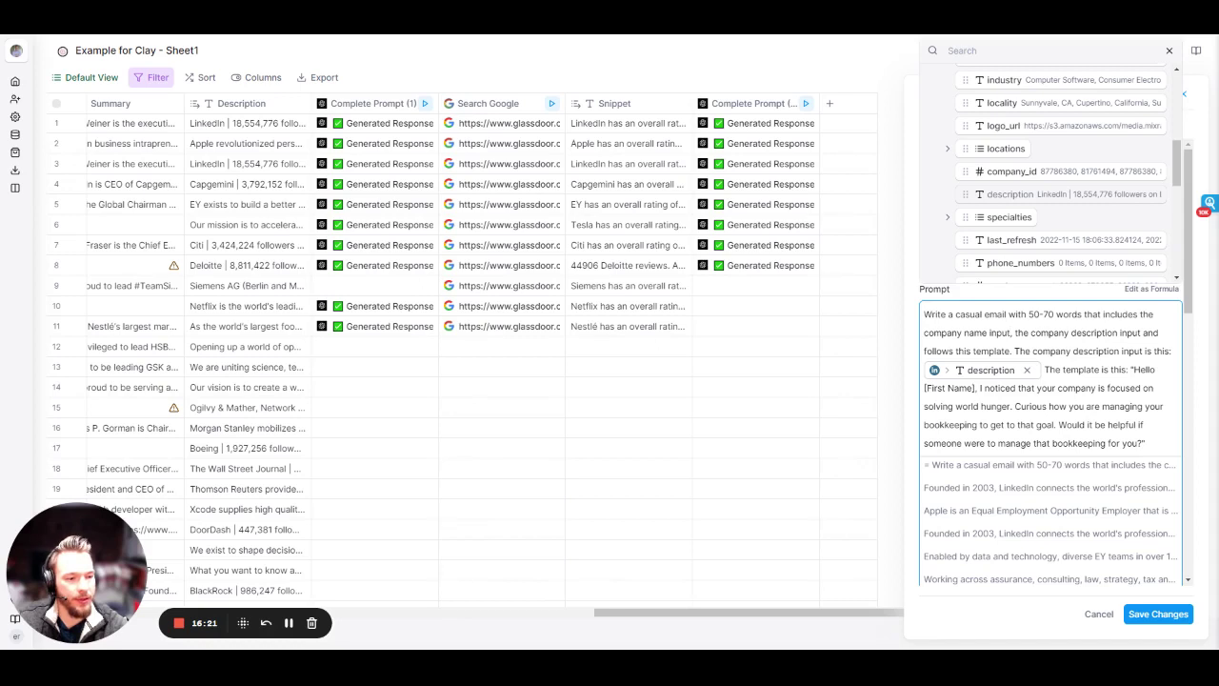
text(.)
text(The companyy na)
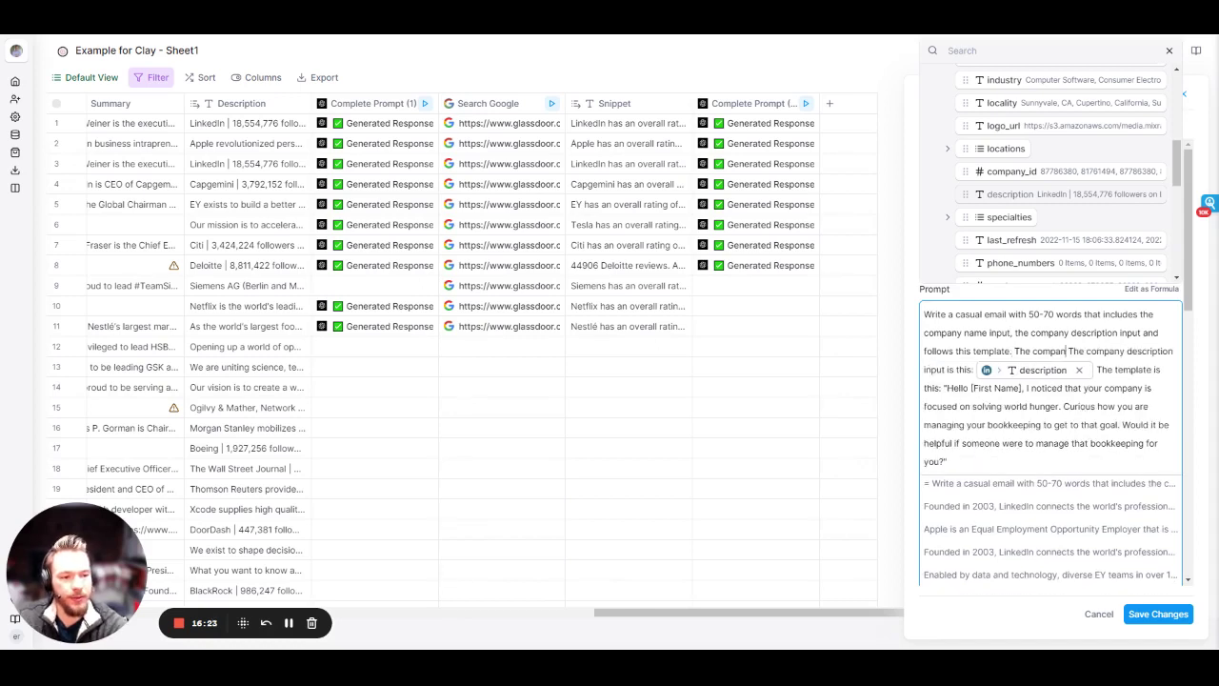
key(BackSpace)
key(BackSpace)
key(BackSpace)
key(BackSpace)
key(BackSpace)
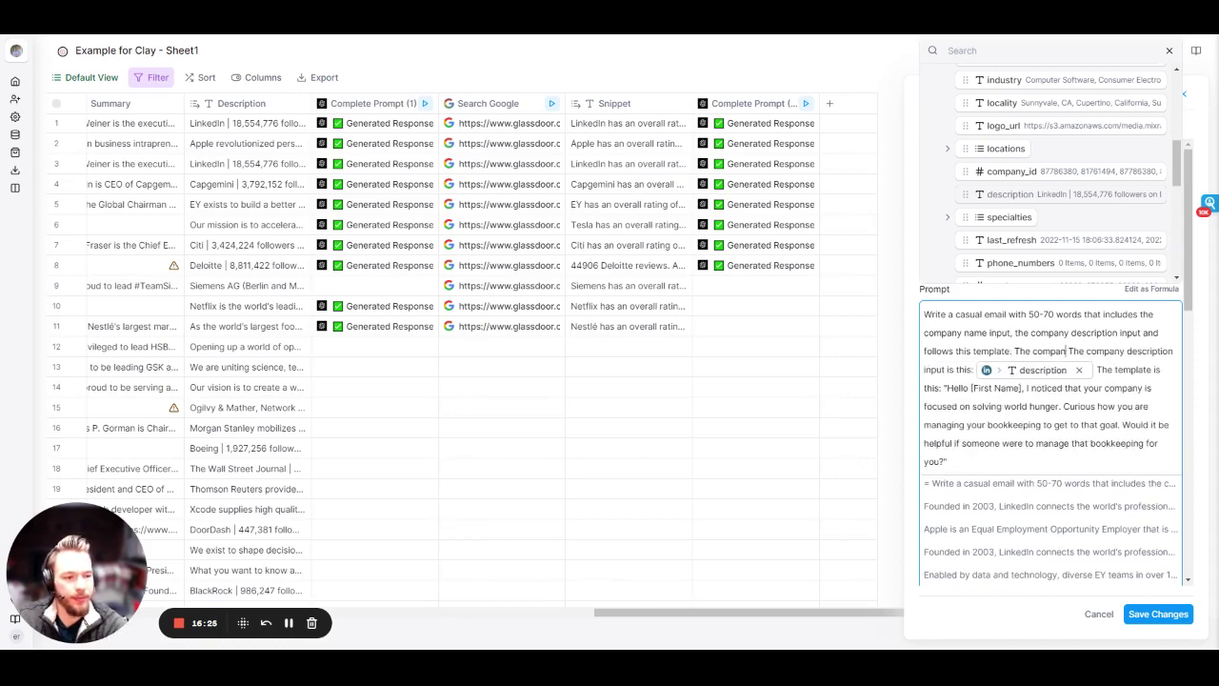
text(y name is)
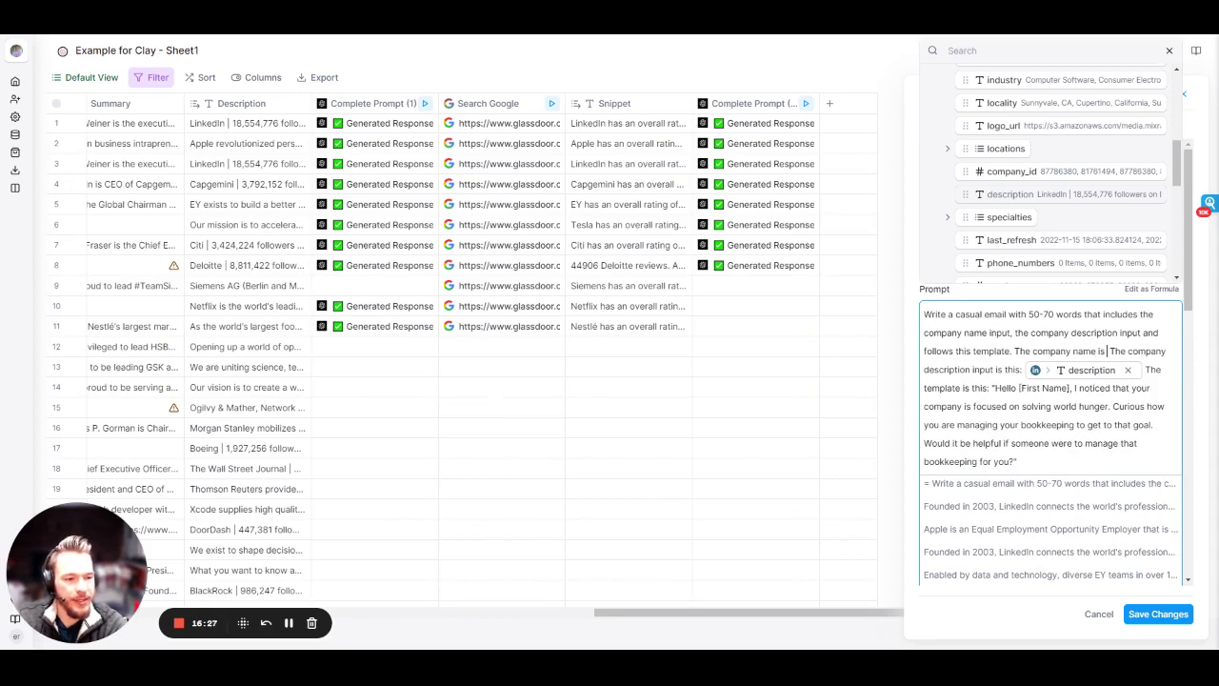
text( this)
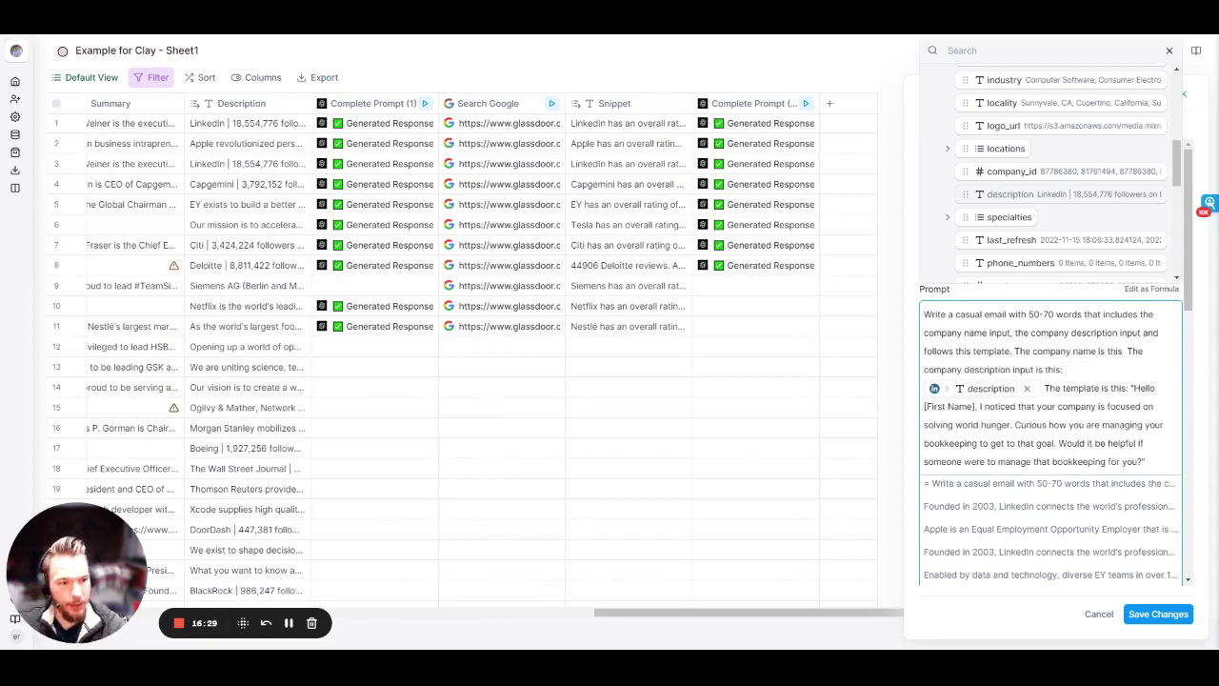
scroll(1027, 200, up, 5)
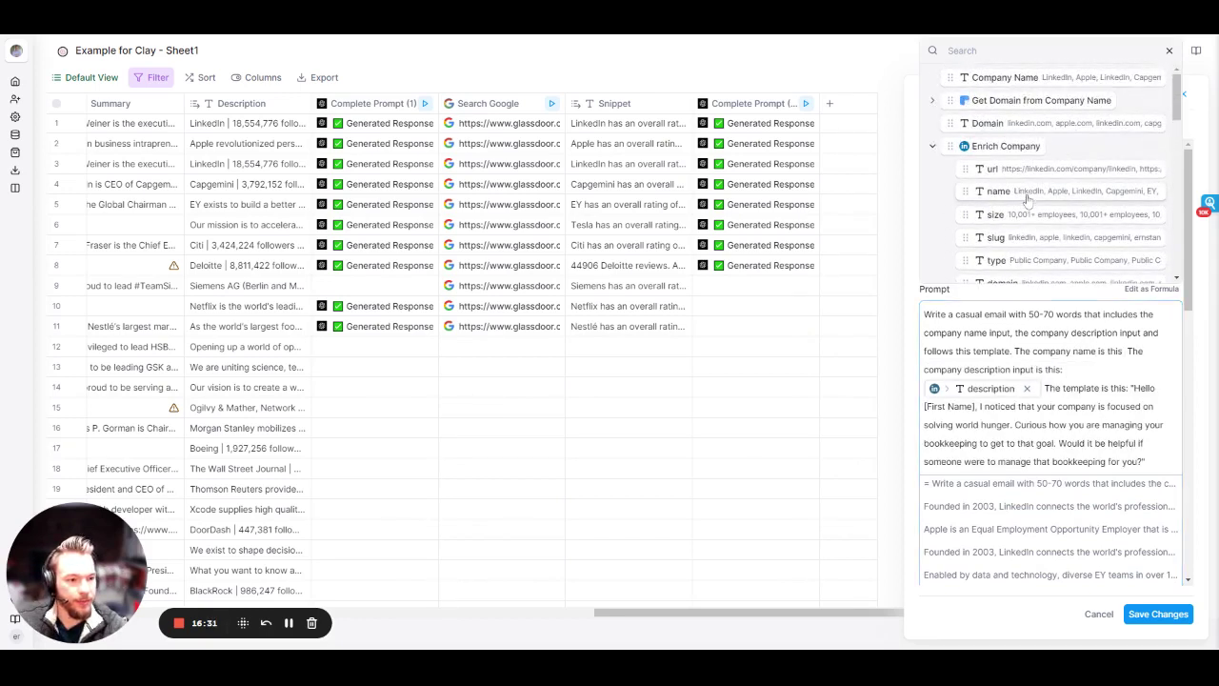
click(1026, 196)
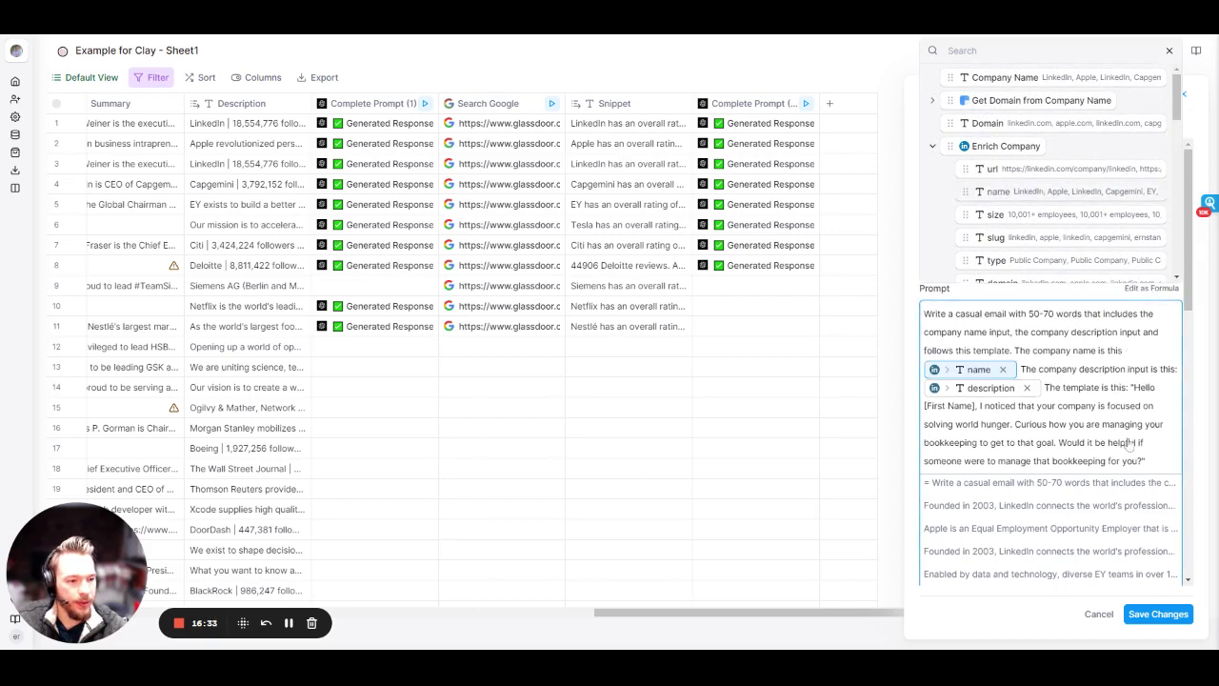
scroll(1130, 443, down, 2)
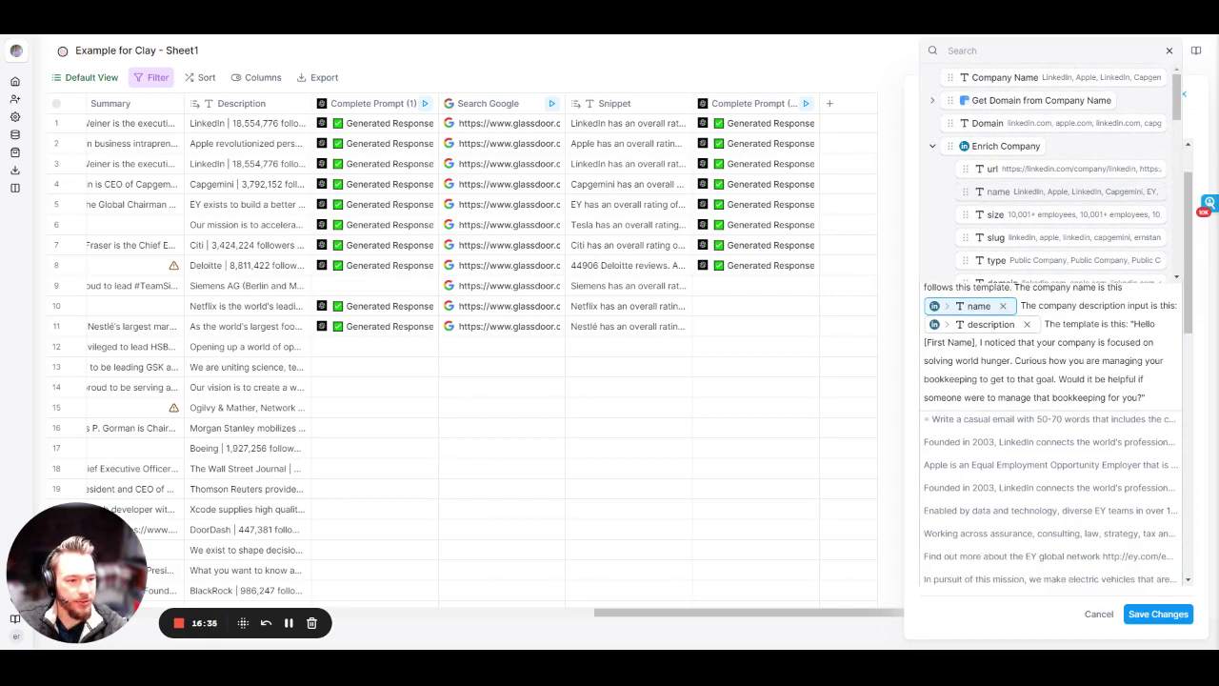
scroll(1143, 400, down, 4)
click(1160, 613)
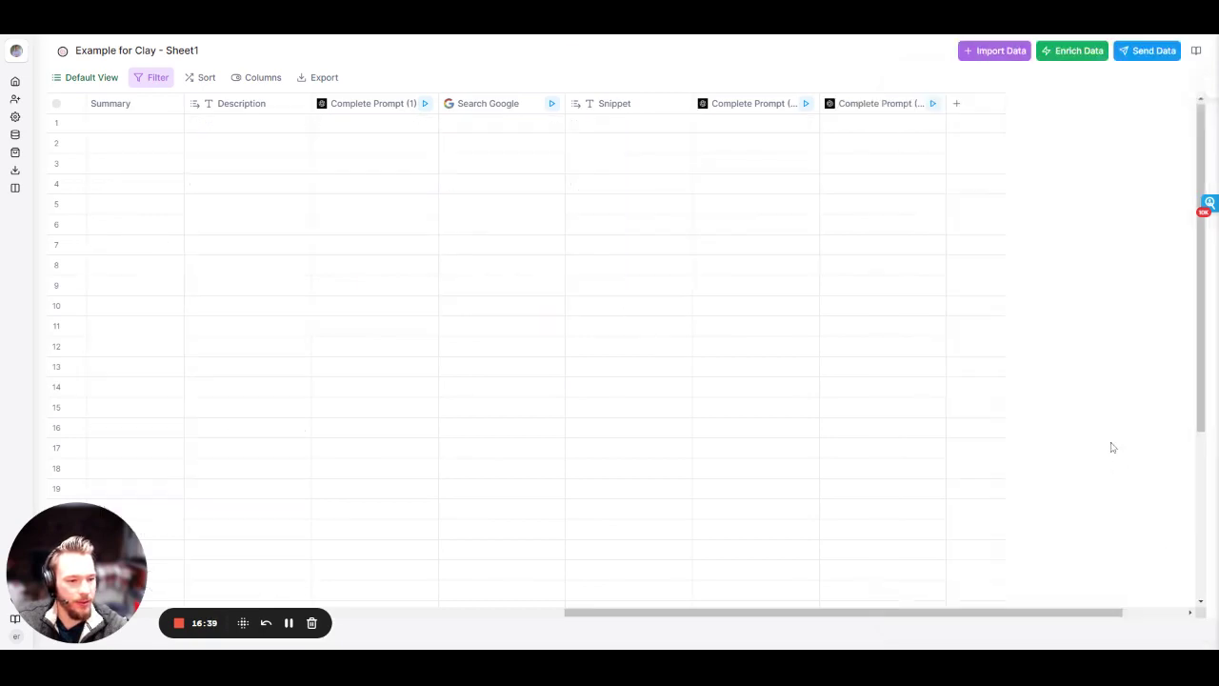
Generate emails for rows 1–5 of Complete Prompt (3) and view row 4's Capgemini email in full.
click(919, 122)
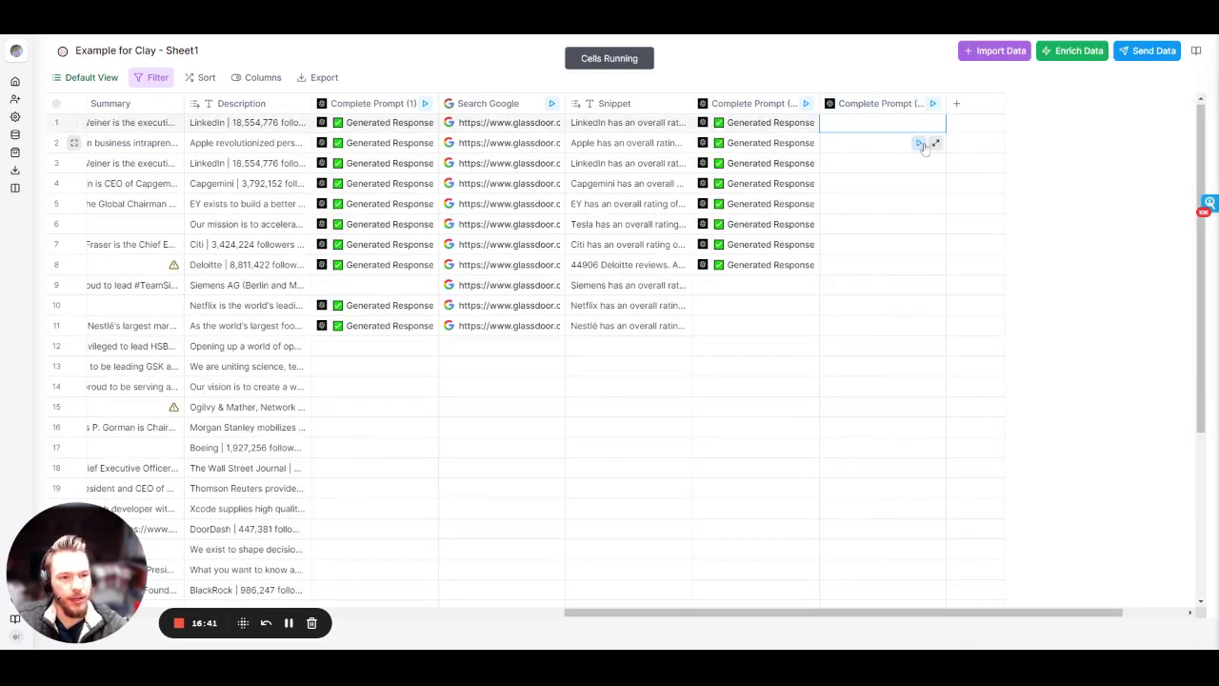
click(920, 143)
click(920, 163)
click(920, 183)
click(920, 204)
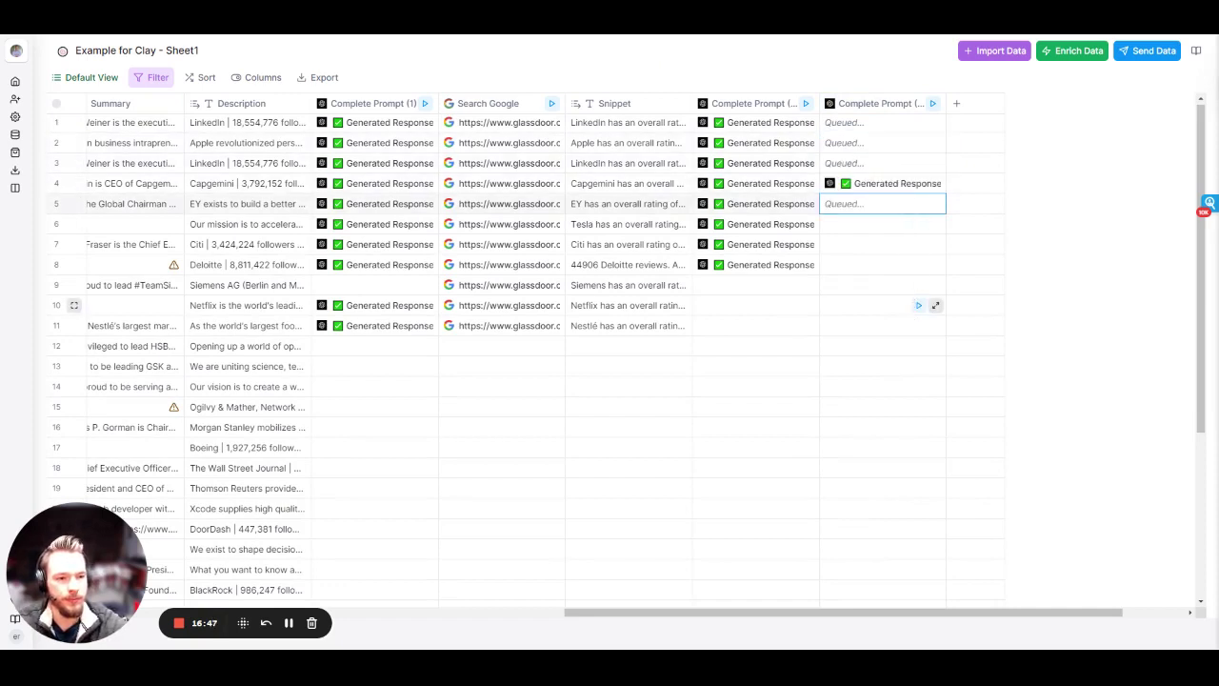
click(935, 183)
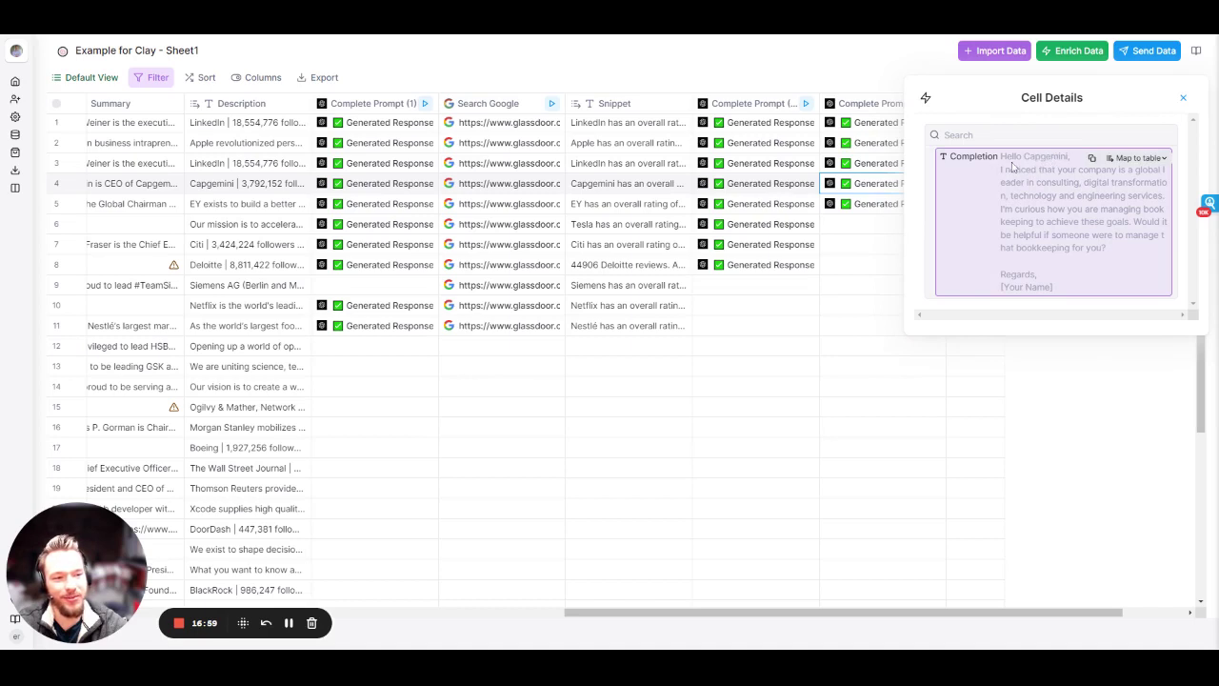
Add 'The contact's name input is' to the Complete Prompt (3) column's prompt.
click(1182, 97)
click(893, 112)
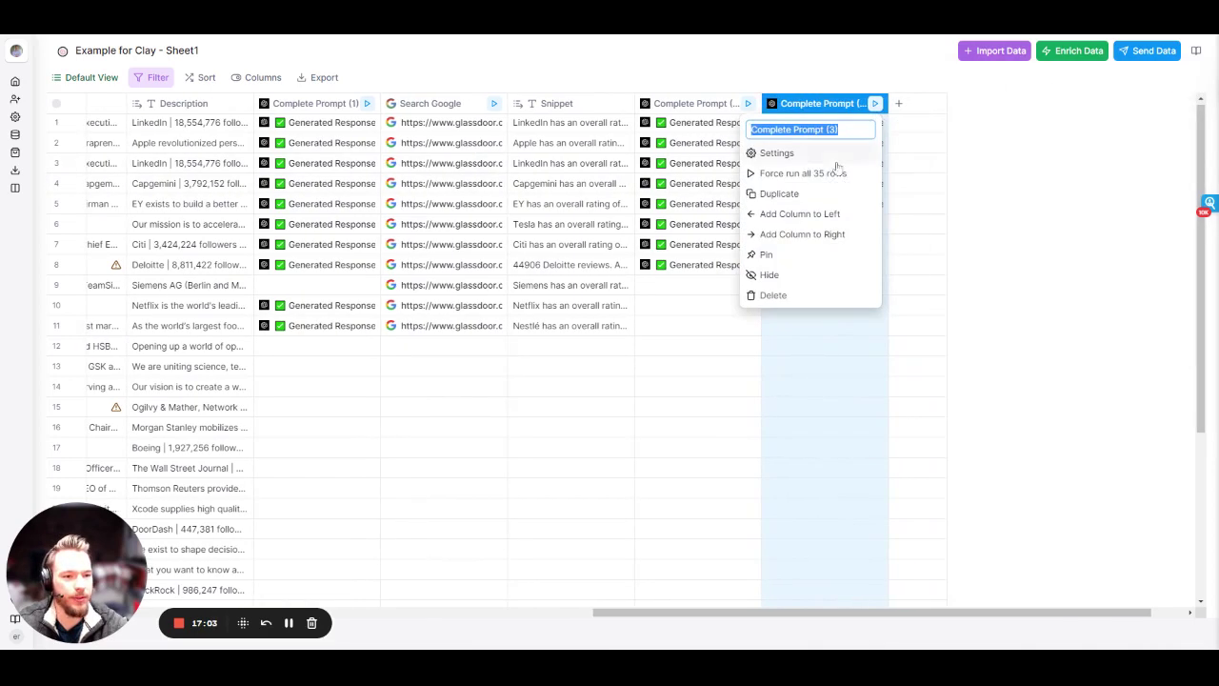
click(791, 153)
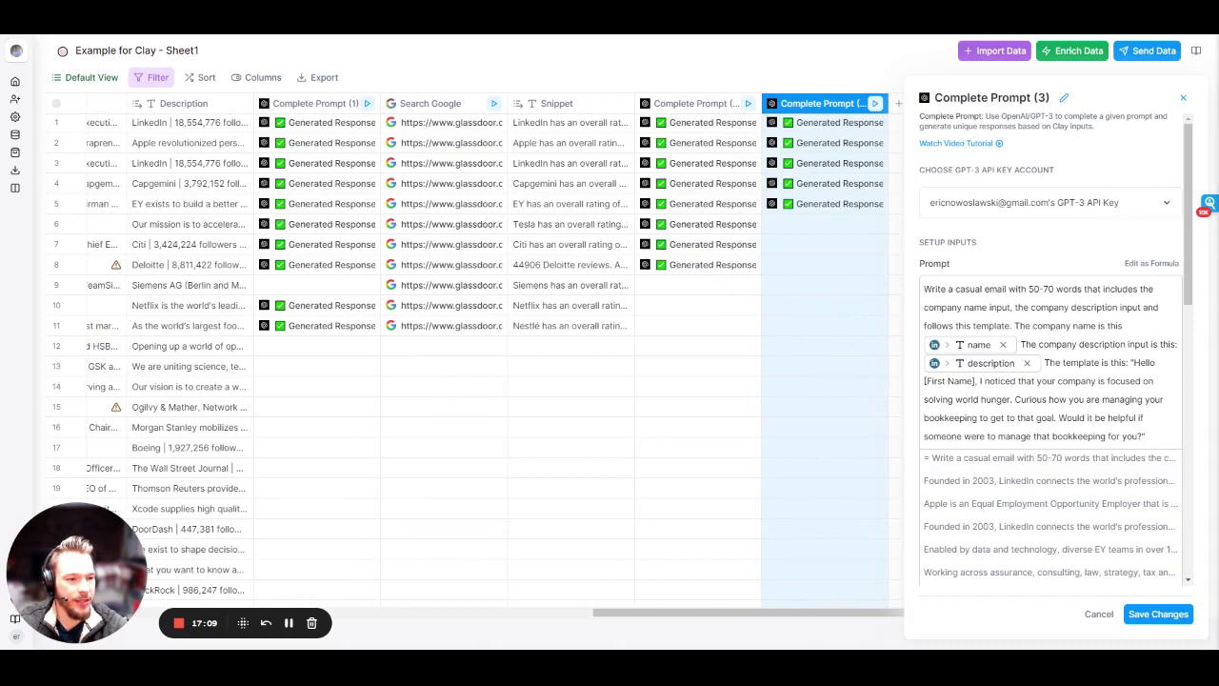
key(slash)
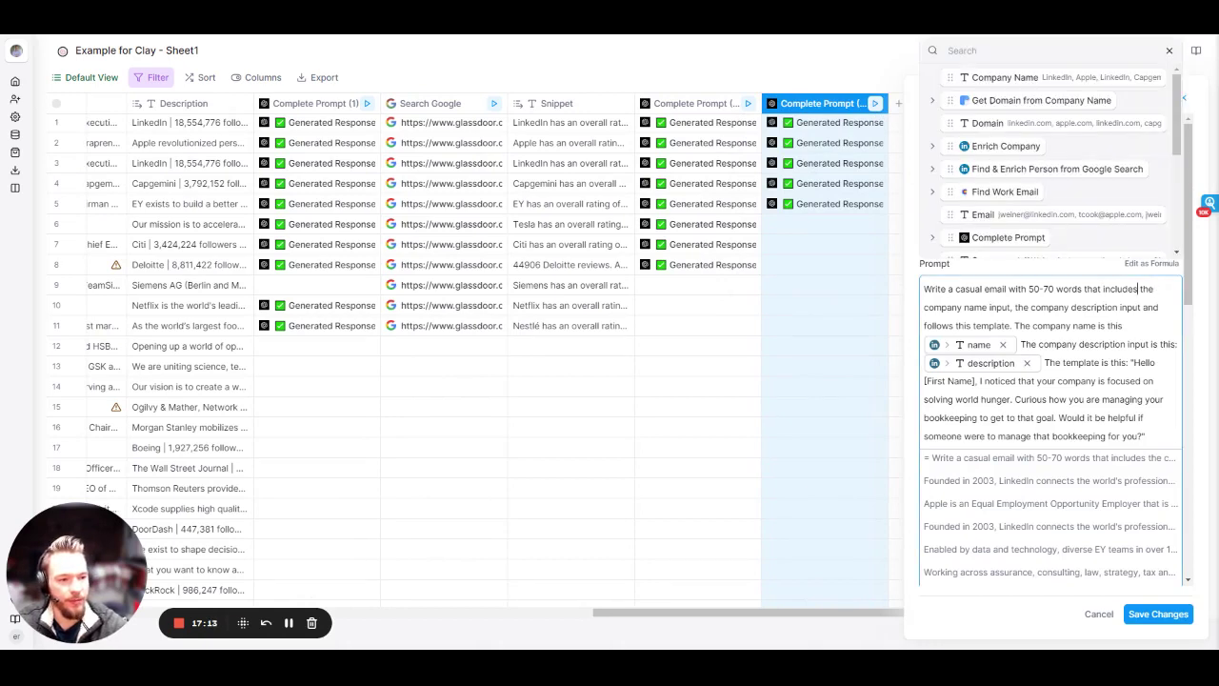
text(the p the)
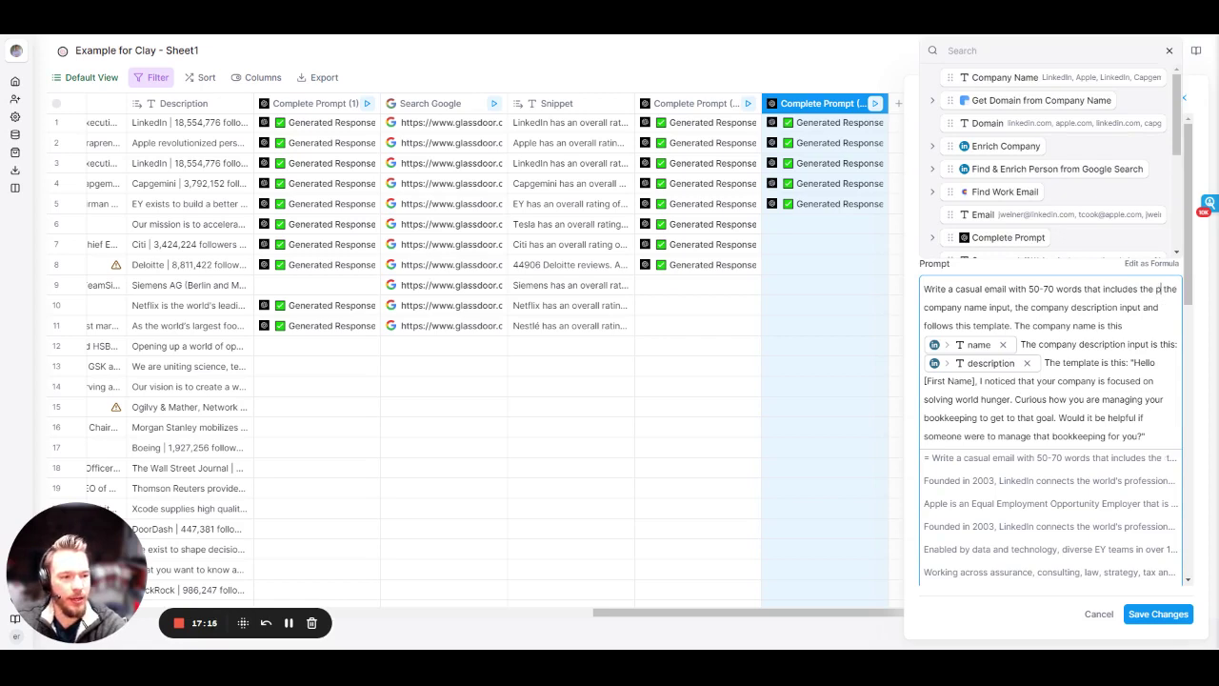
key(BackSpace)
text(contact's name input)
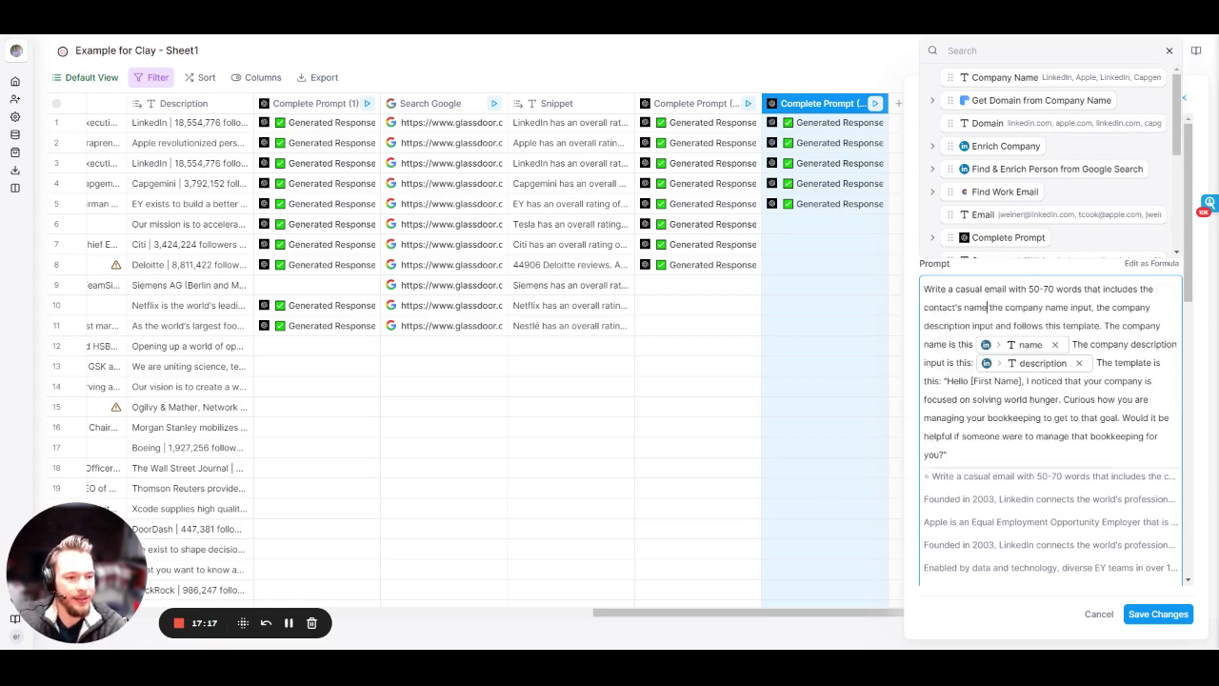
text(,)
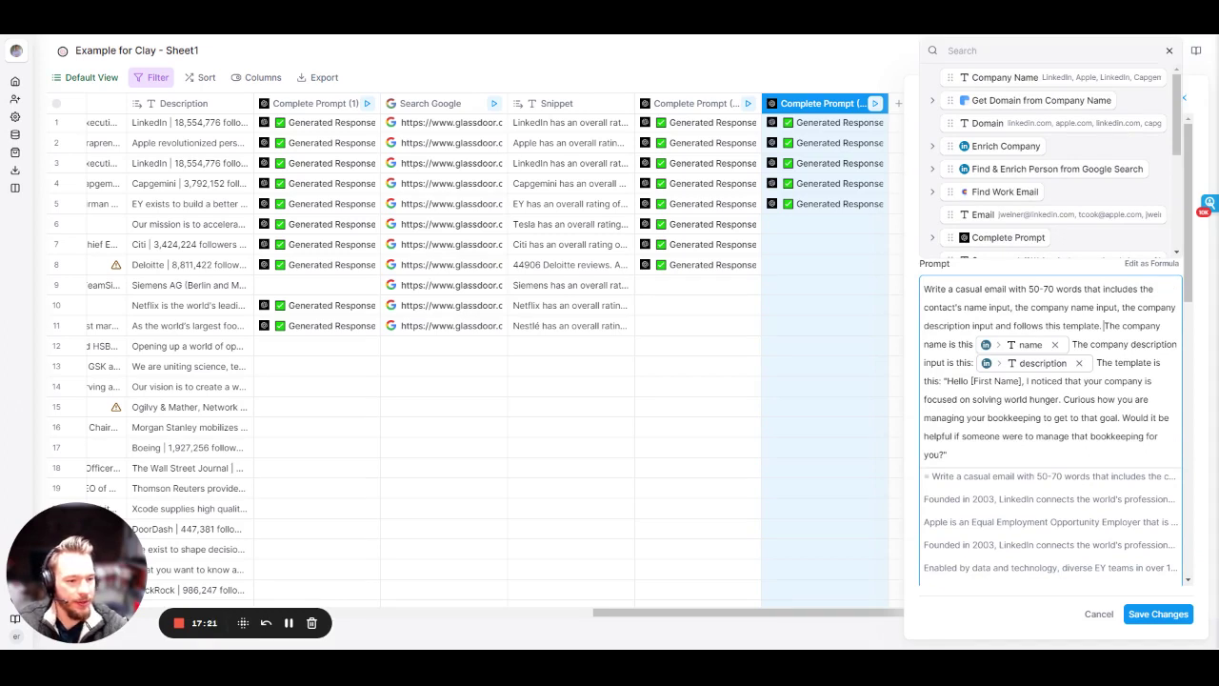
text(The contact's)
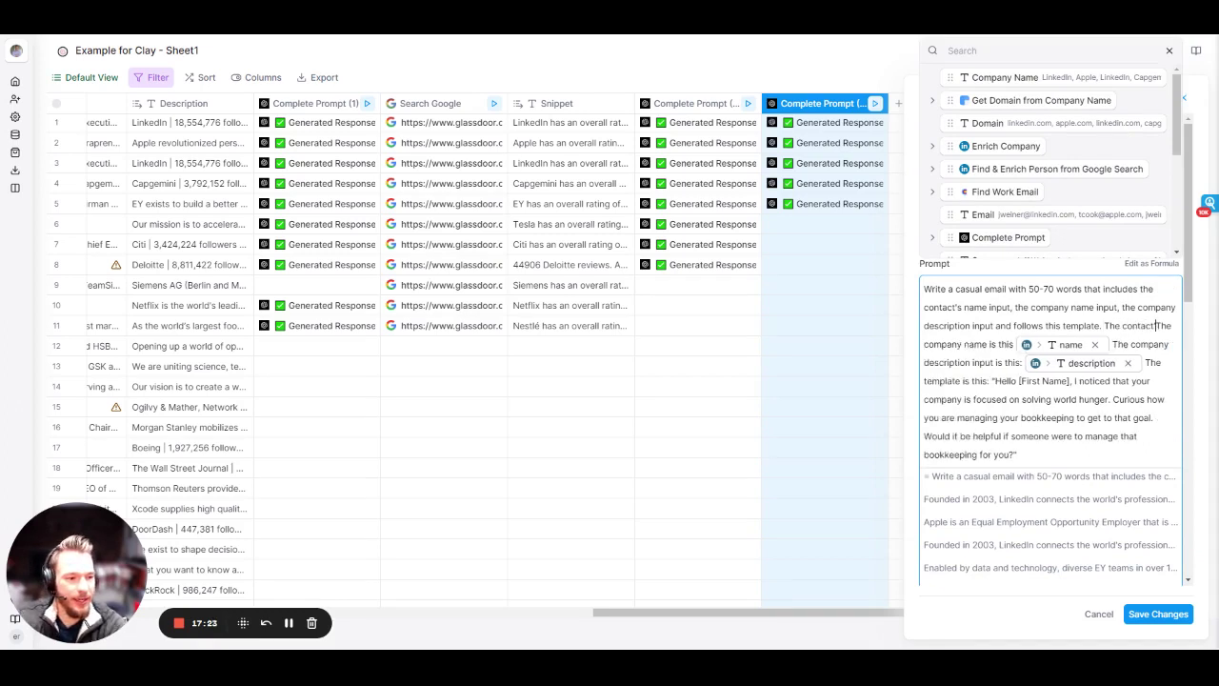
text( name input is)
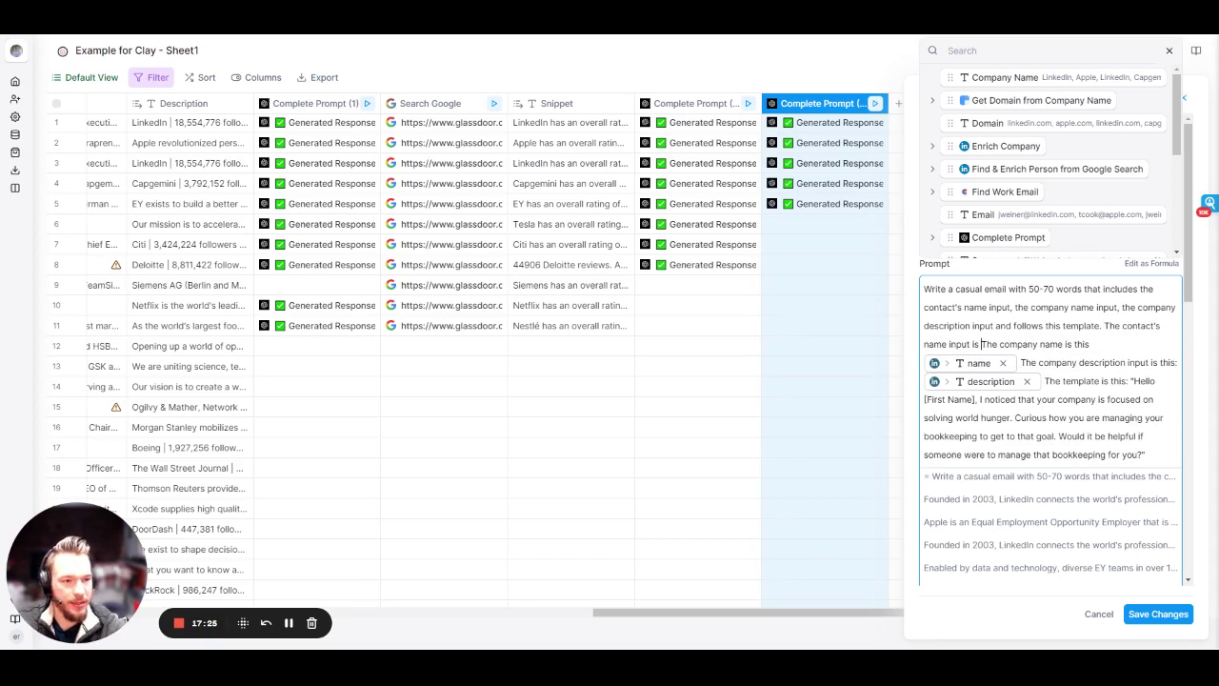
Insert the person's name field as the contact's name and save the prompt changes.
scroll(1019, 152, down, 1)
click(933, 106)
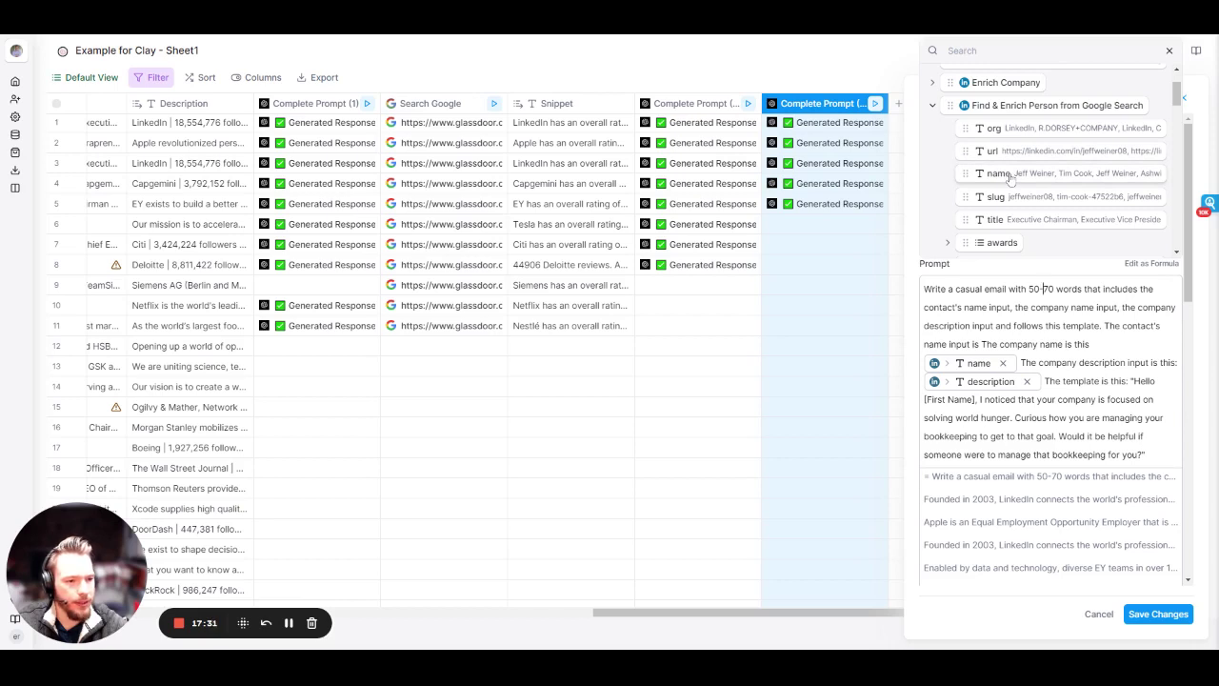
click(973, 344)
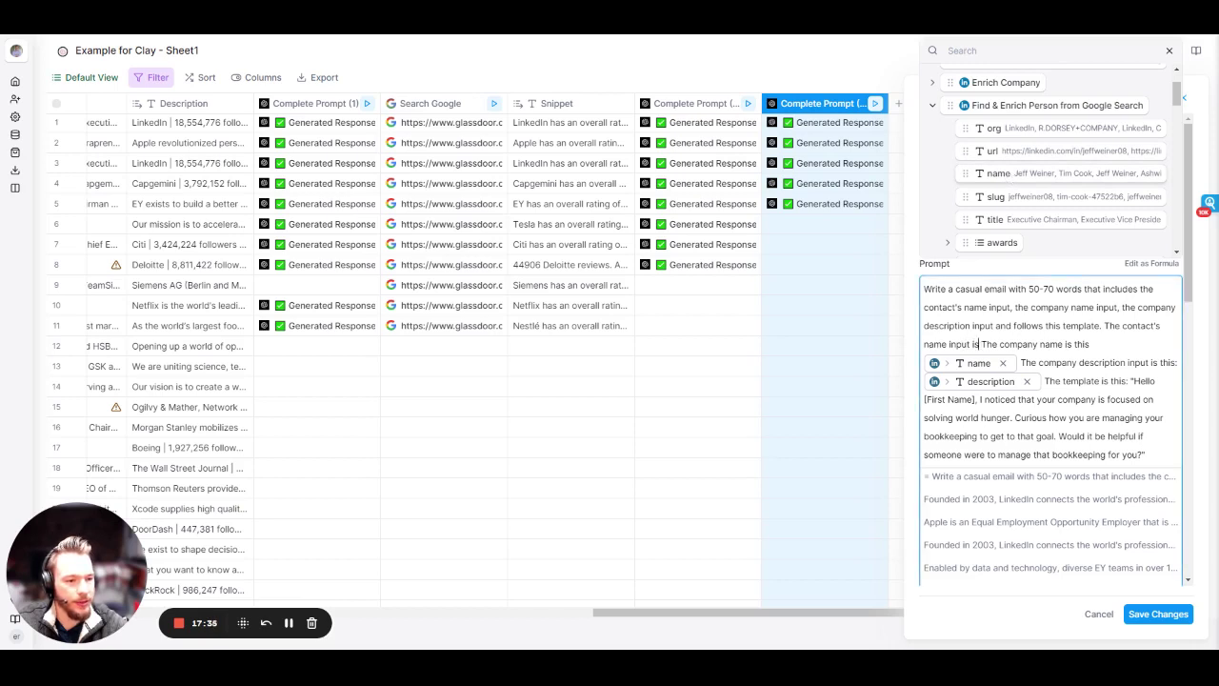
click(998, 173)
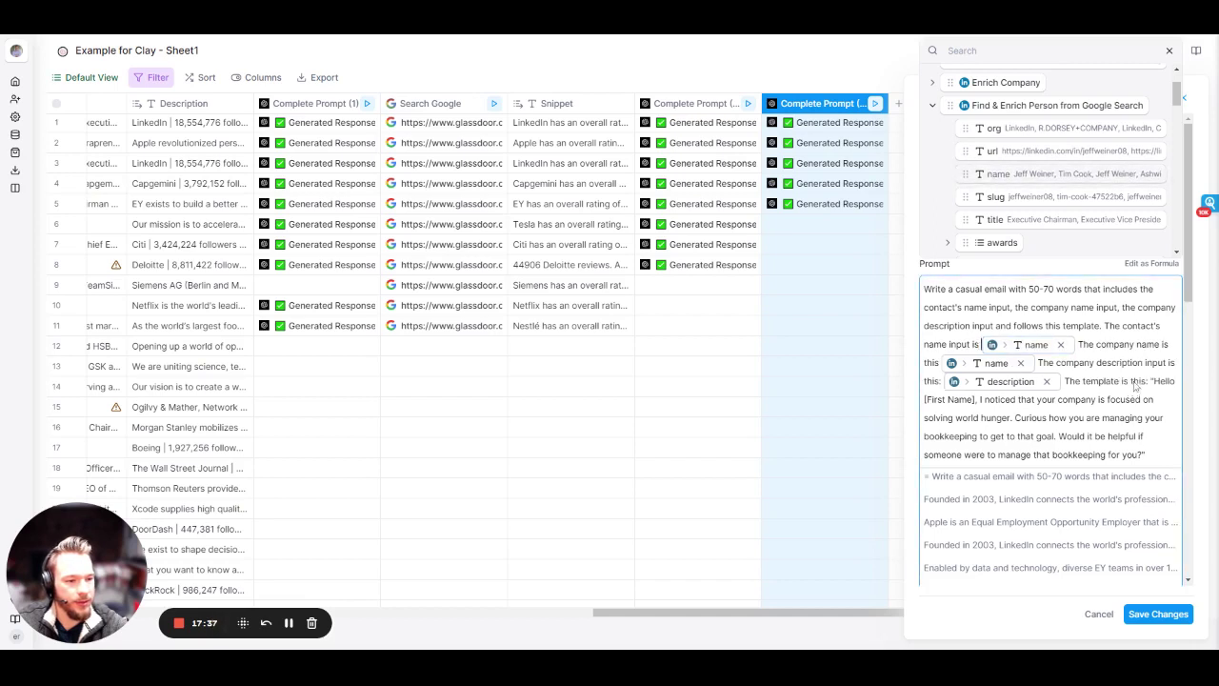
click(1152, 617)
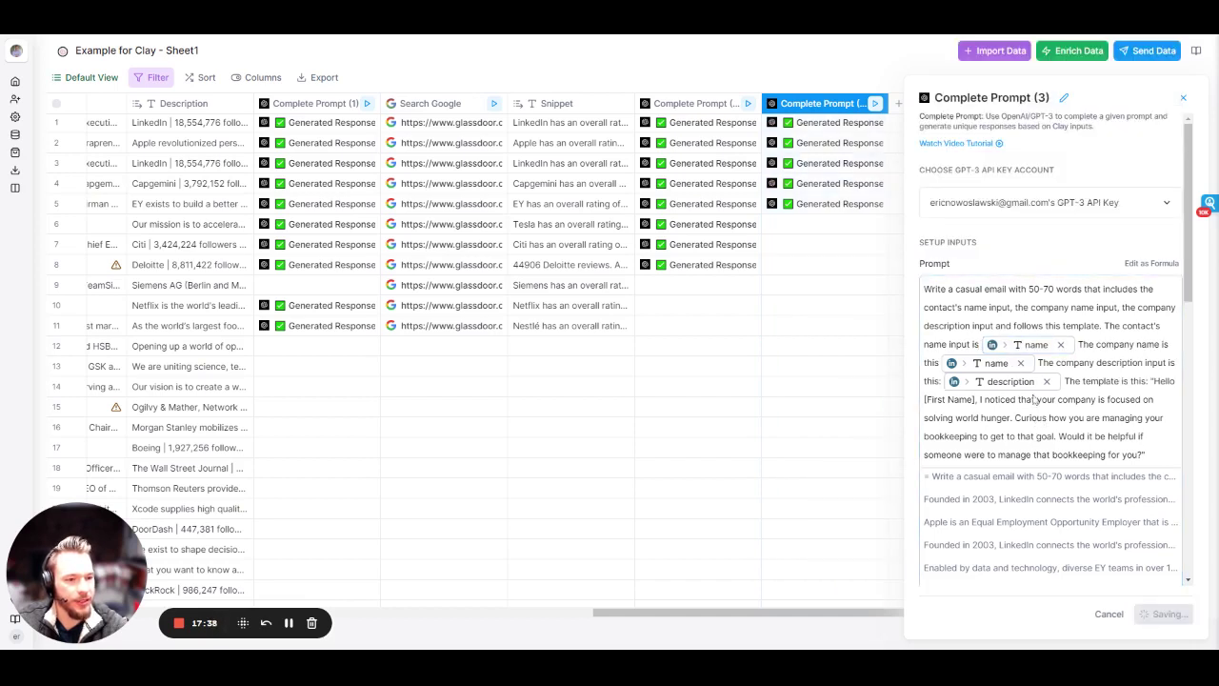
Rerun the updated email prompt for rows 1–5 of Complete Prompt (3).
click(861, 123)
click(860, 143)
click(861, 163)
click(861, 183)
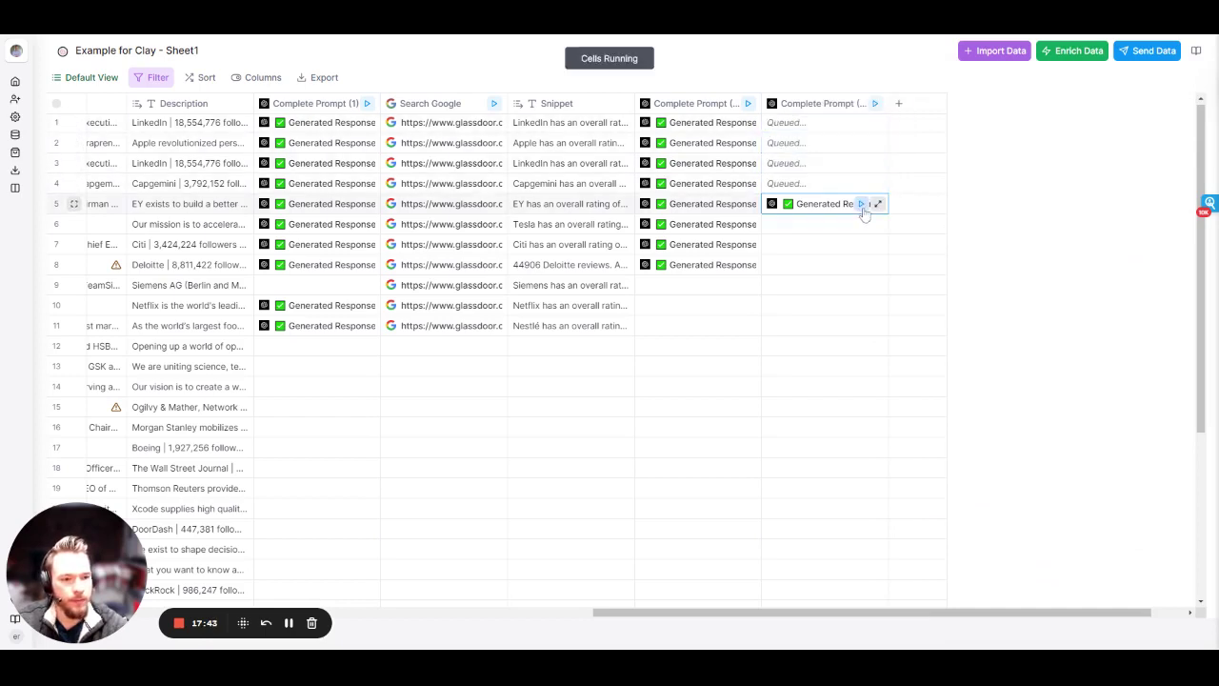
click(861, 203)
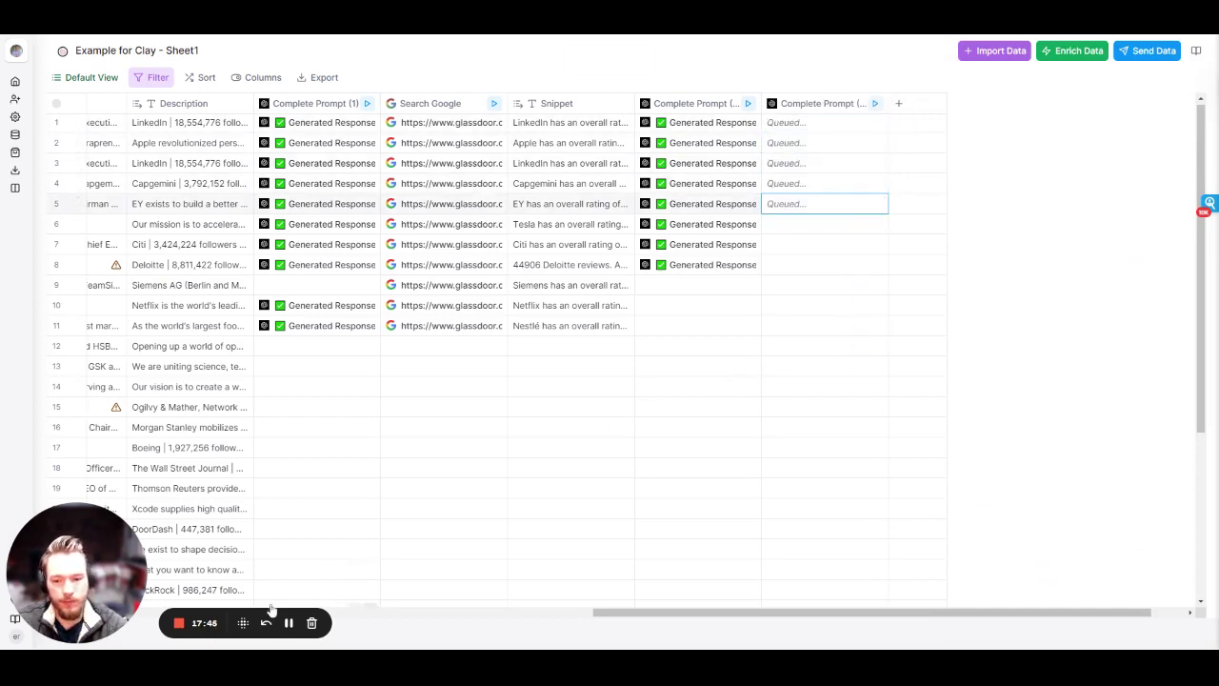
Read the regenerated HSBC email in row 12 and the Siemens email in row 9.
scroll(667, 282, right, 2)
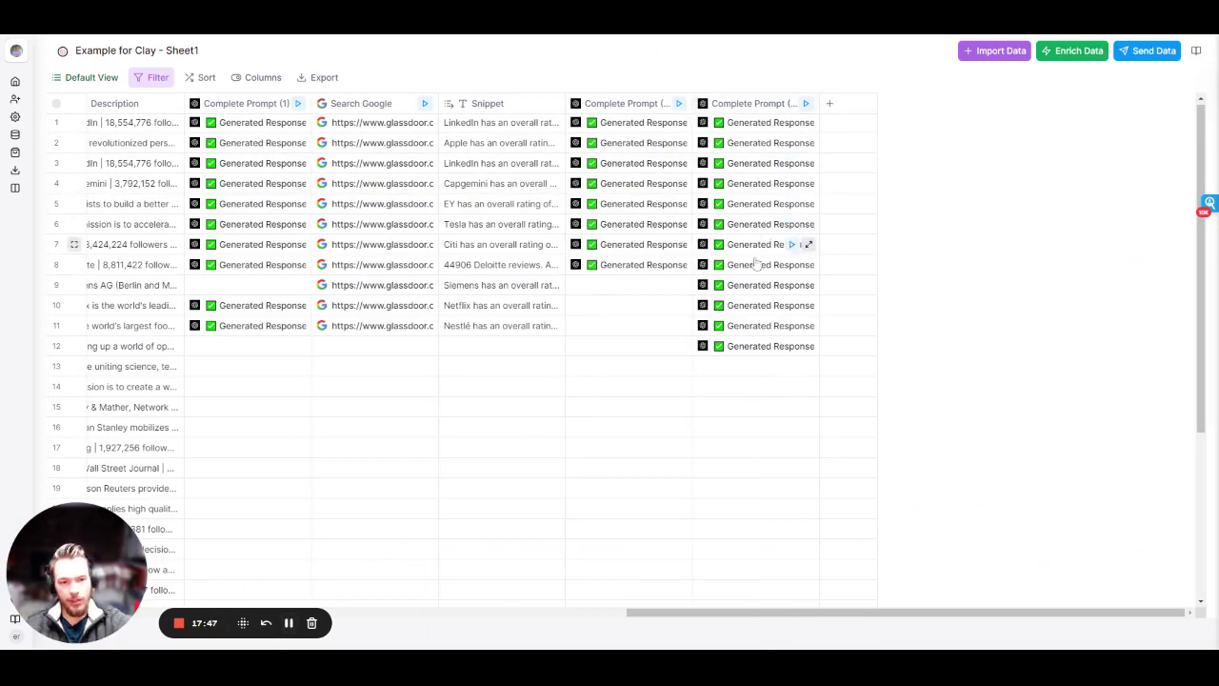
click(761, 348)
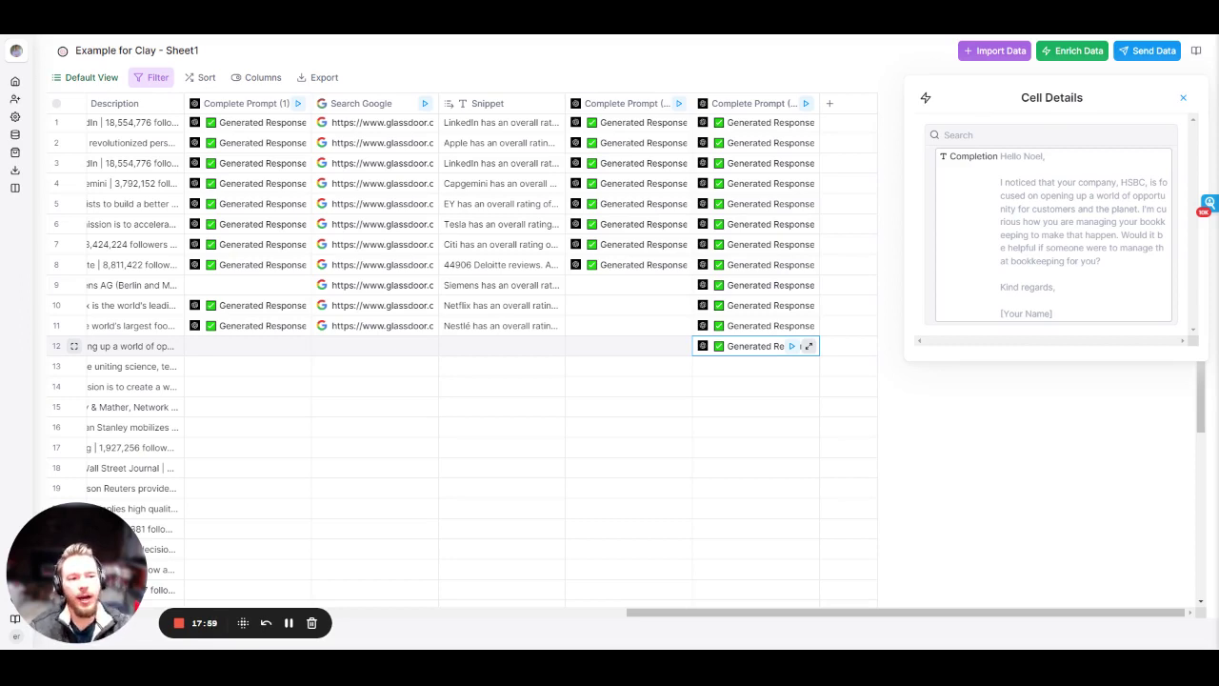
click(762, 286)
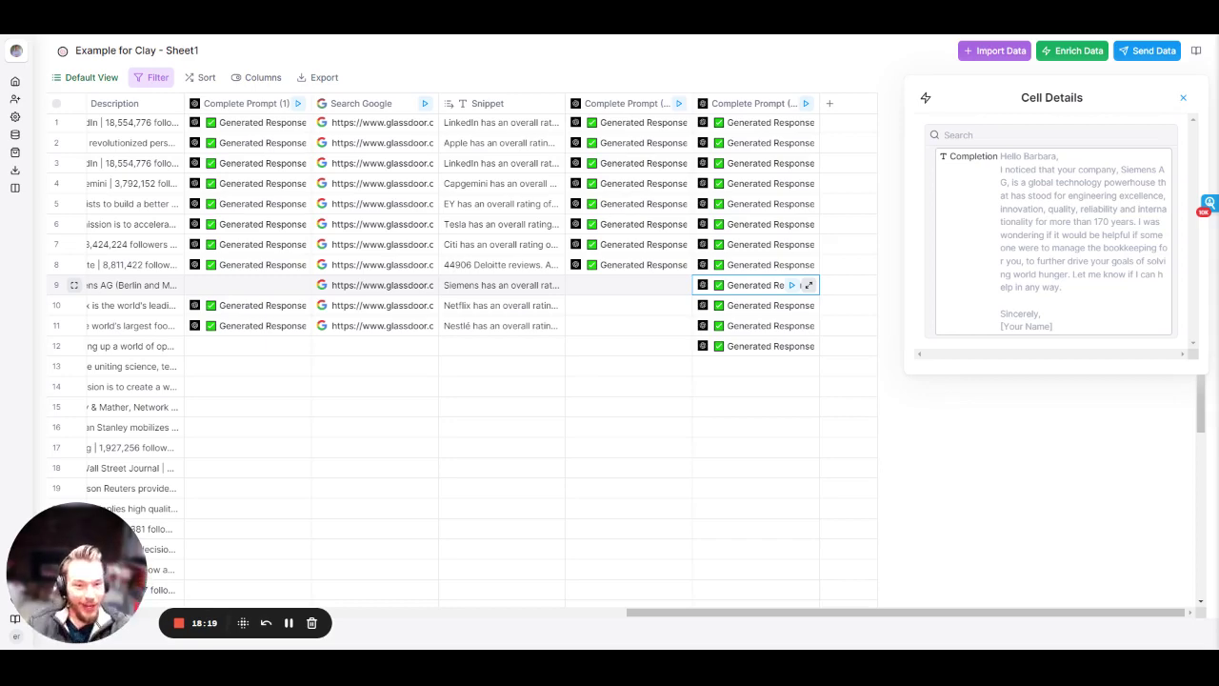
scroll(758, 292, left, 5)
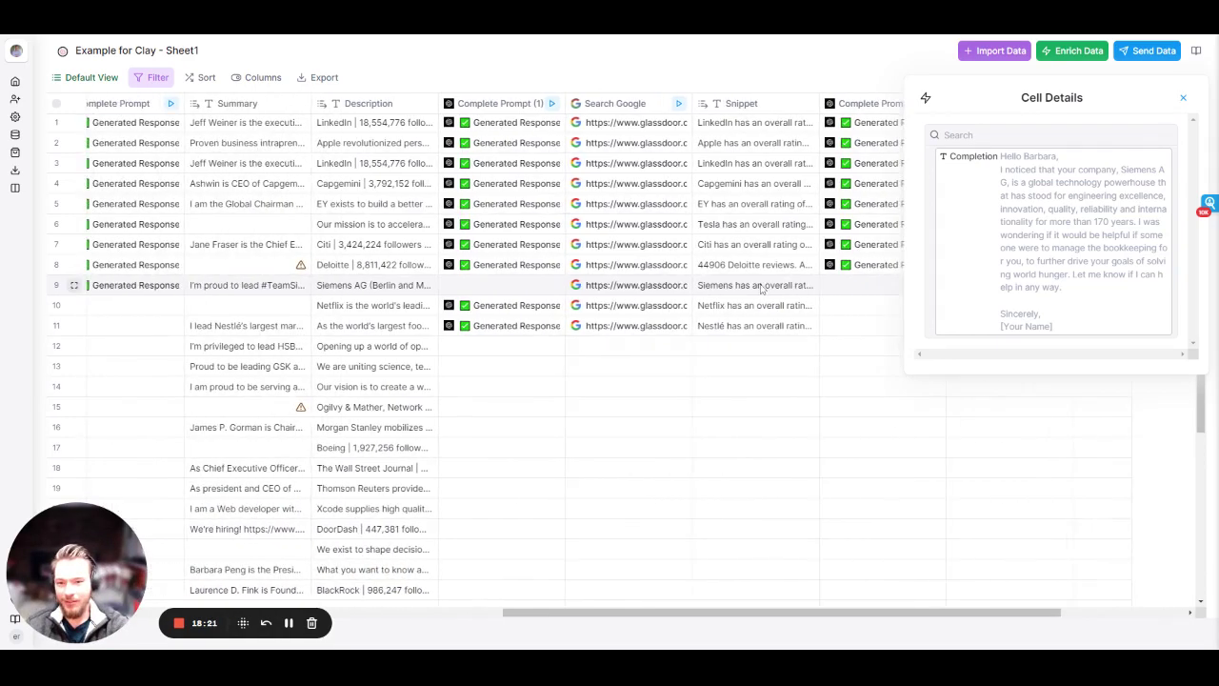
scroll(758, 292, right, 5)
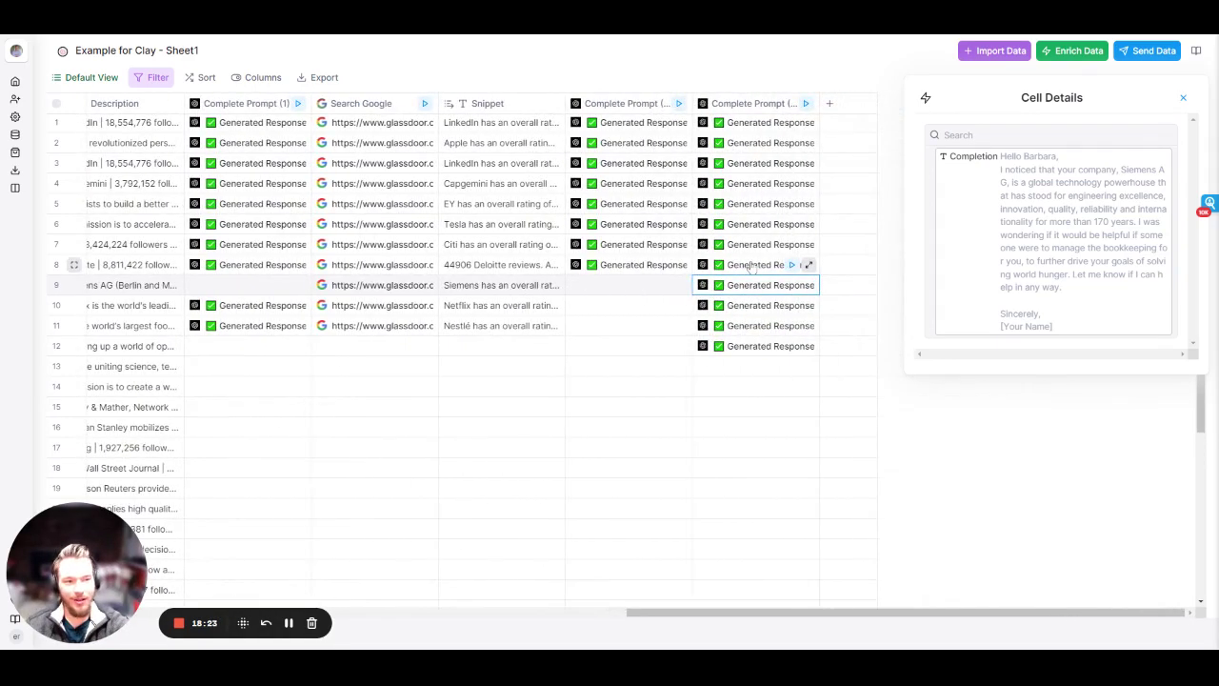
Read row 8's Deloitte email, which cites 8 million LinkedIn followers and offers bookkeeping help.
click(753, 267)
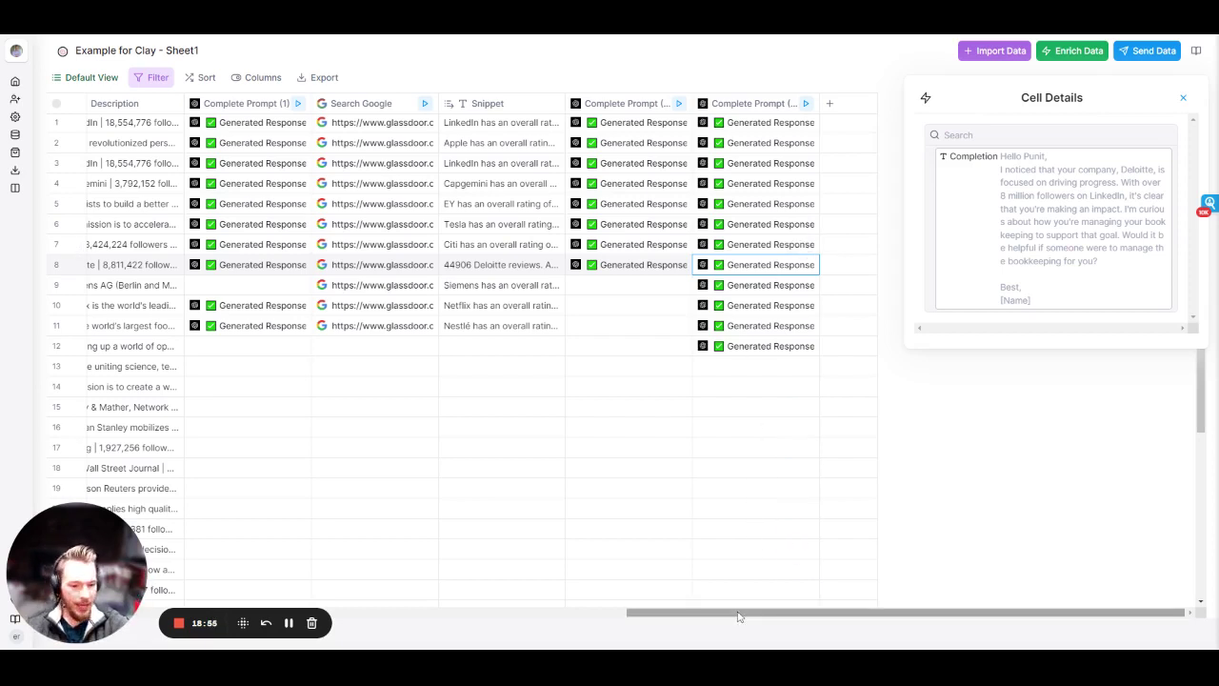
drag(724, 612, 798, 621)
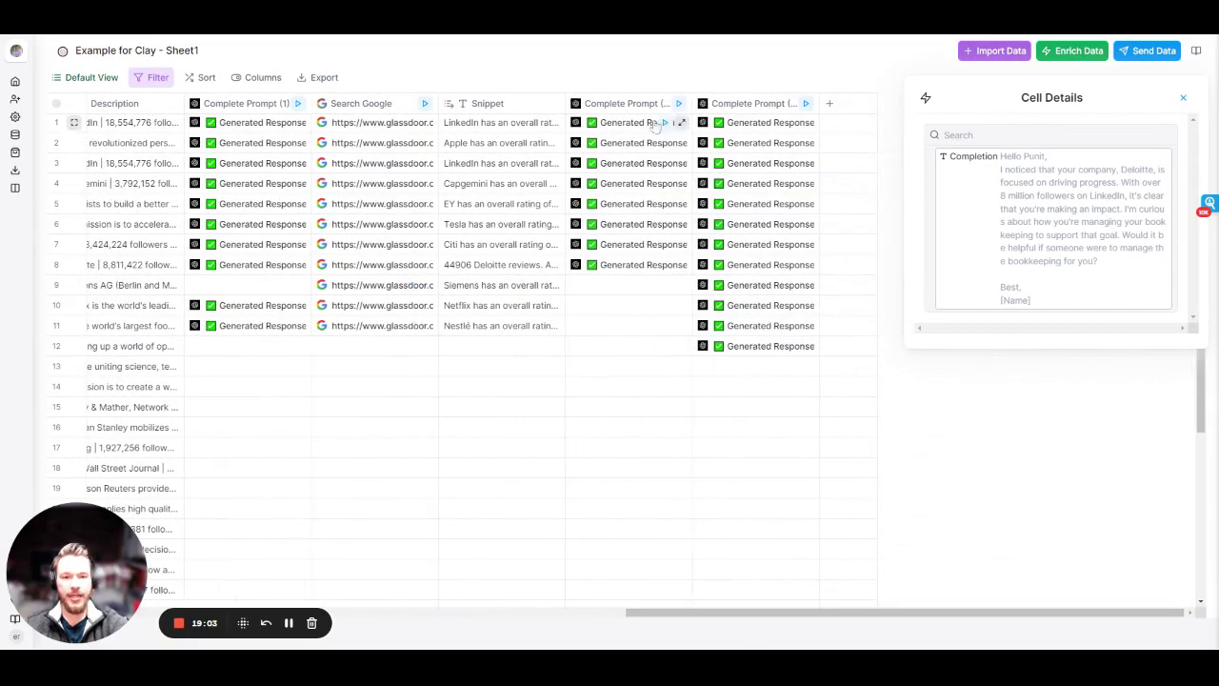